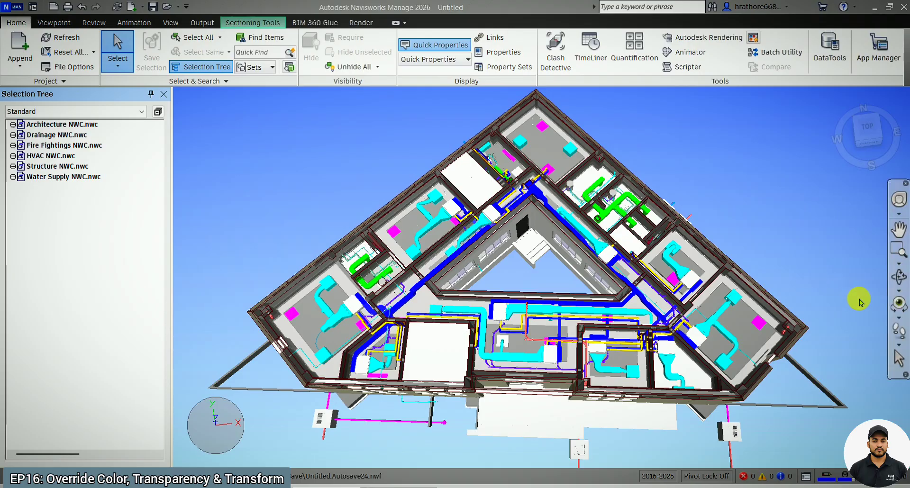
# Examine the whole sectioned building model and its exposed services from an oblique front angle
pyautogui.click(899, 276)
pyautogui.moveTo(803, 291)
pyautogui.mouseDown()
pyautogui.moveTo(773, 288)
pyautogui.moveTo(761, 257)
pyautogui.mouseUp()
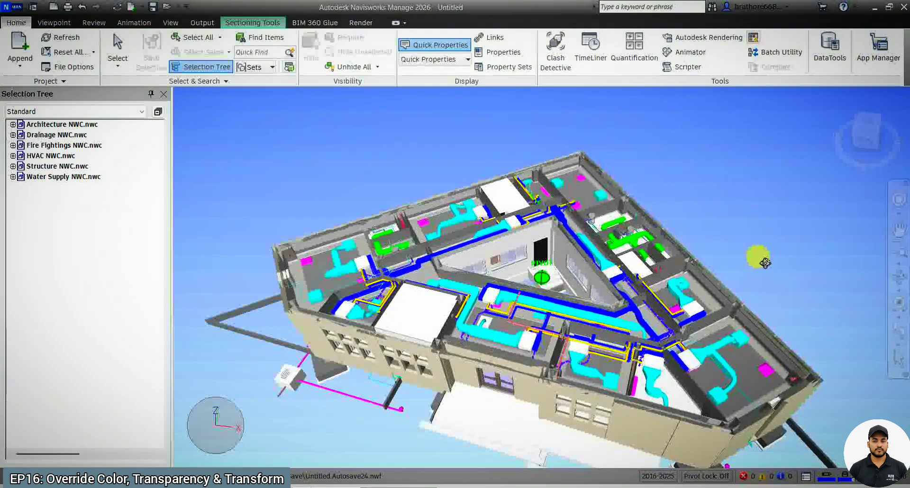
pyautogui.scroll(-1, 460, 137)
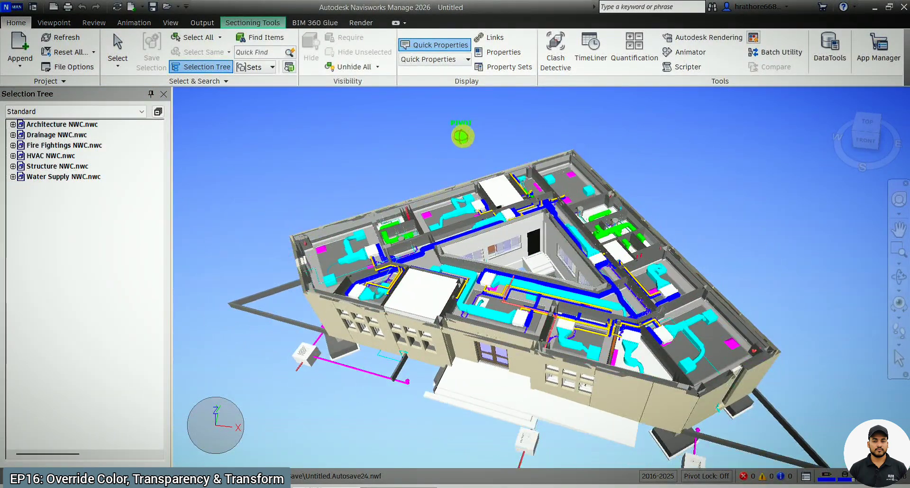
pyautogui.scroll(-1, 462, 135)
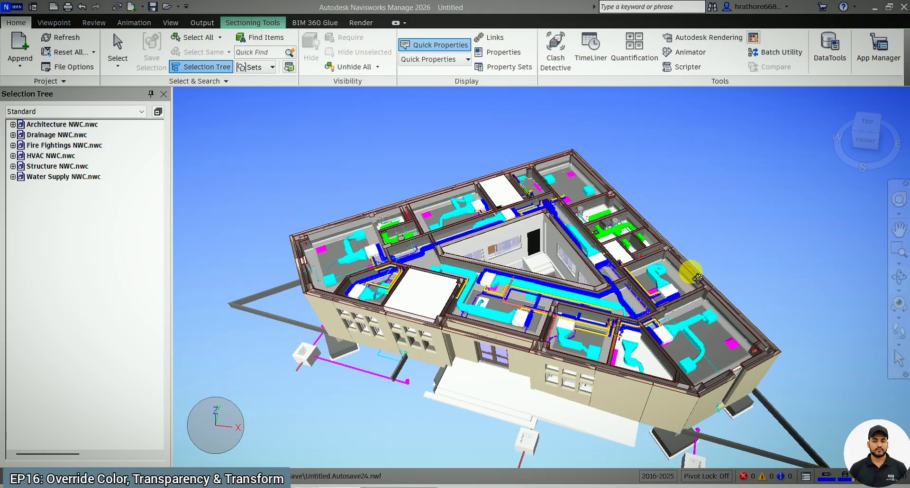
pyautogui.click(899, 359)
pyautogui.scroll(3, 647, 203)
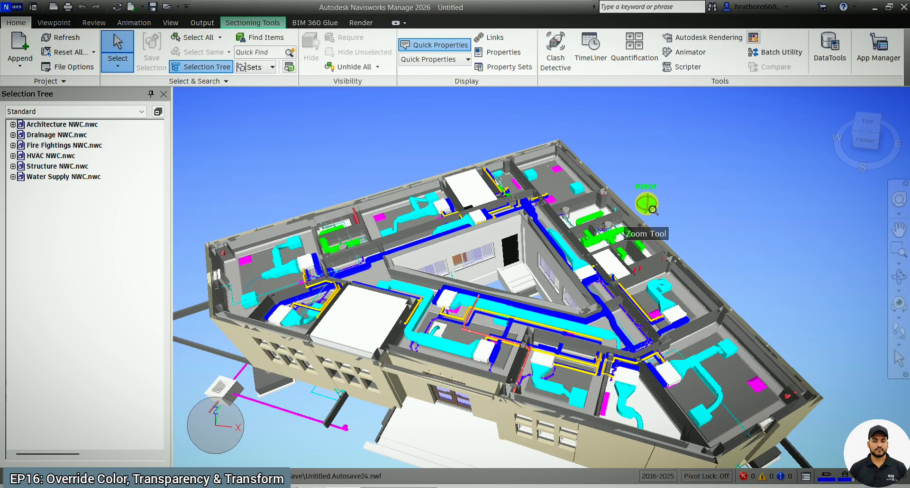
pyautogui.scroll(-1, 656, 189)
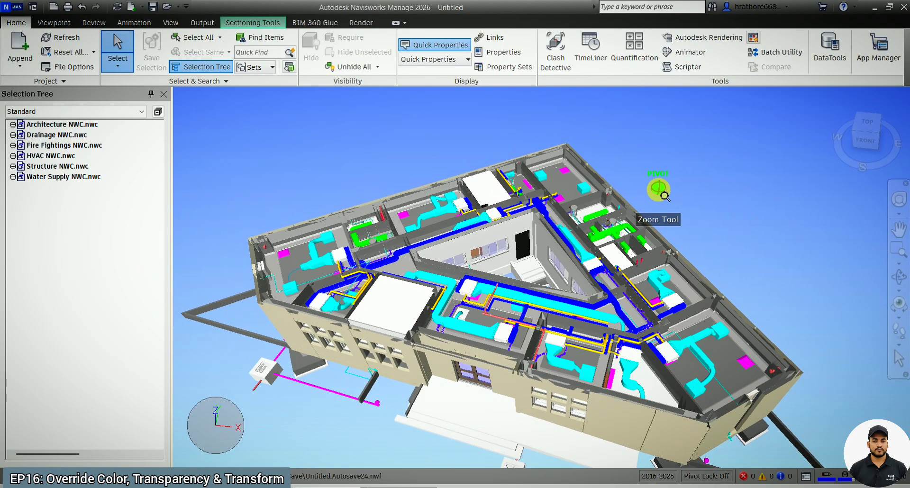
# Highlight the Architecture, Structure, Water Supply, Fire Fightings and Drainage files one by one to inspect their extents, and clear the selection
pyautogui.click(70, 127)
pyautogui.click(63, 166)
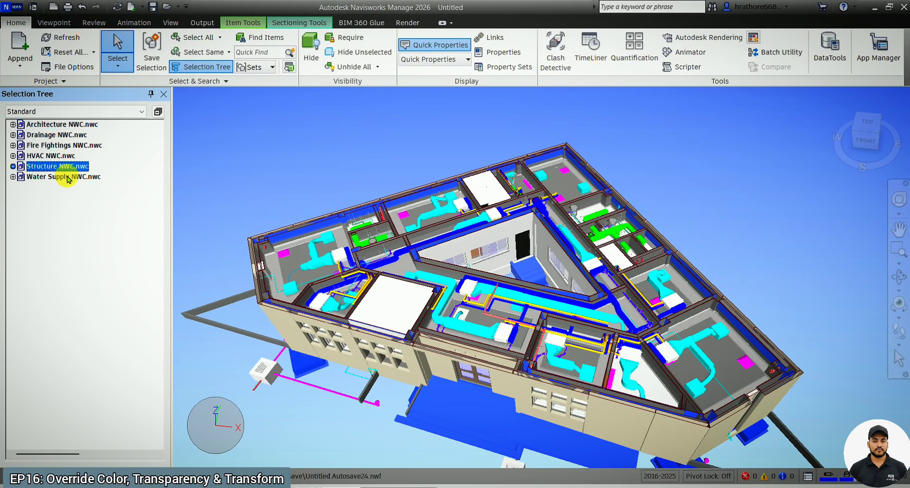
pyautogui.click(68, 177)
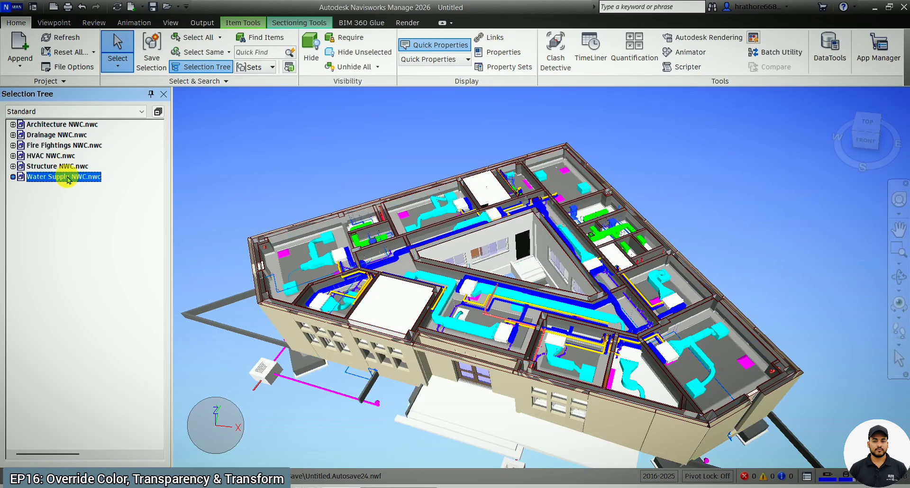
pyautogui.click(65, 146)
pyautogui.click(59, 136)
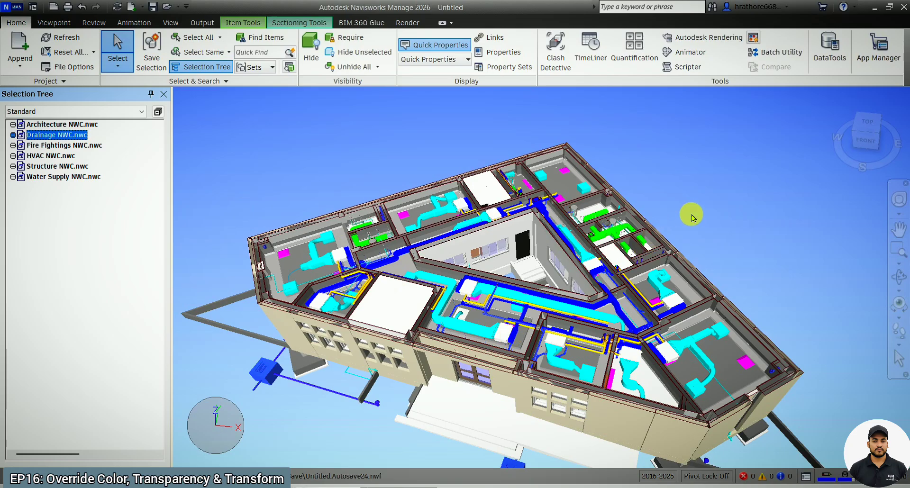
pyautogui.click(709, 212)
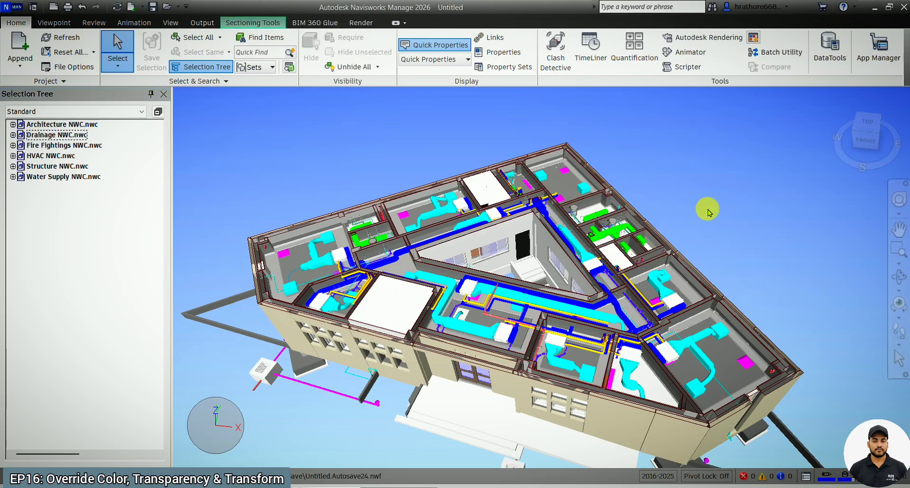
# Lower the top-aligned section plane, Plane 1, to cut through the ground floor rooms below the ceiling services
pyautogui.click(54, 22)
pyautogui.click(636, 63)
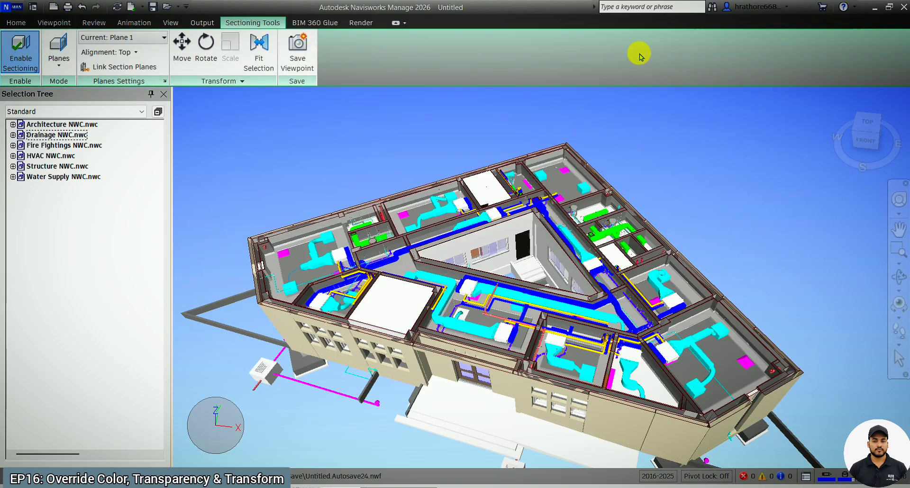
pyautogui.click(182, 47)
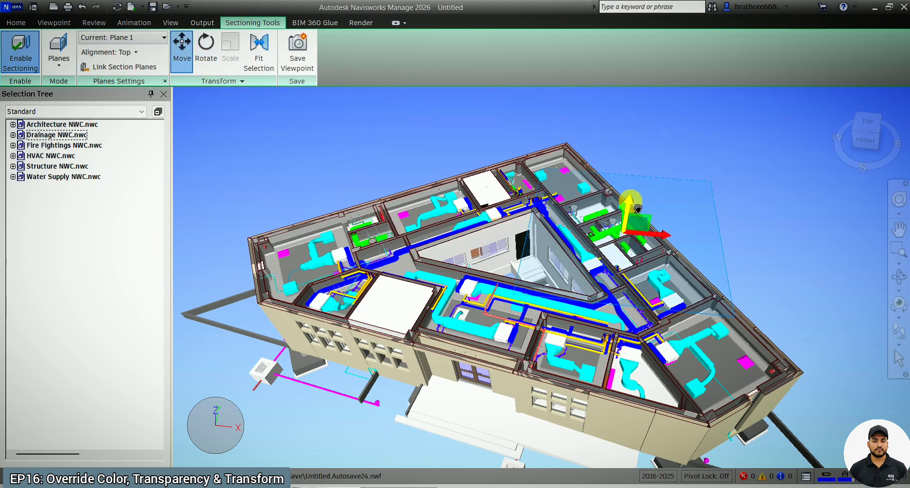
pyautogui.moveTo(637, 209); pyautogui.dragTo(630, 241)
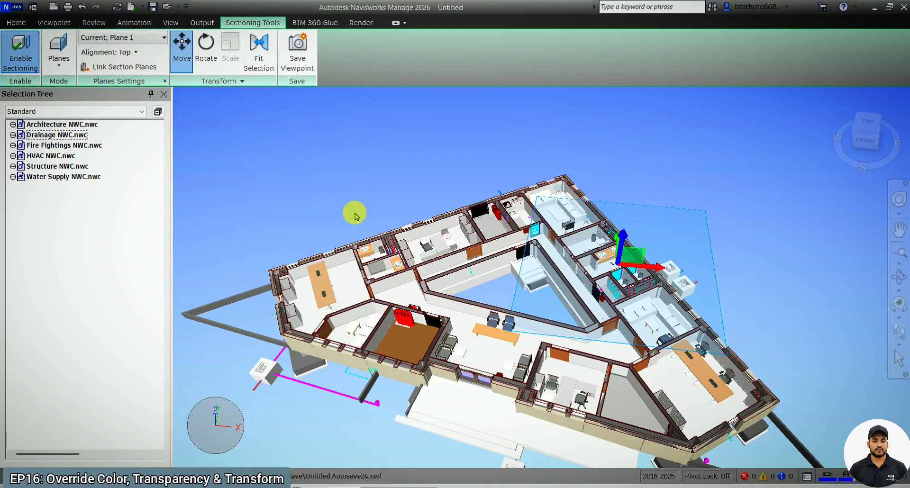
# Examine the ground floor layout and the washroom block with its basins, toilet cubicles and pipe shaft at close range
pyautogui.scroll(3, 355, 212)
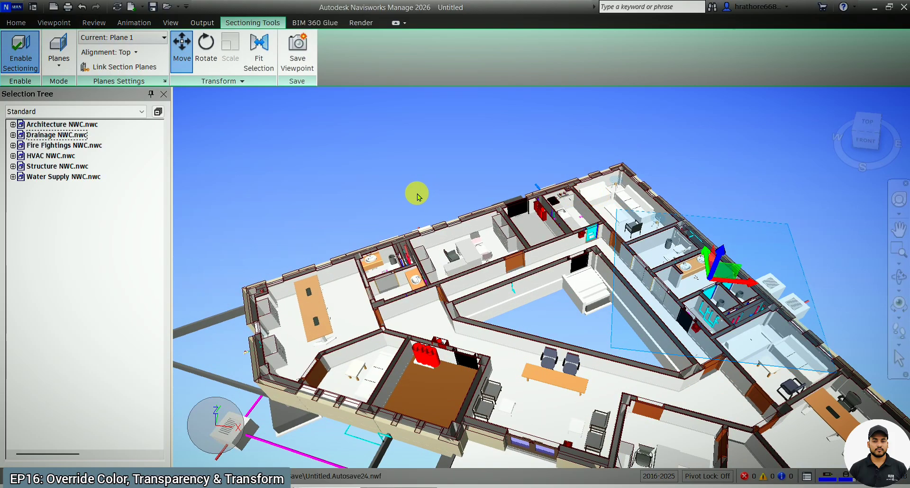
pyautogui.scroll(-2, 417, 195)
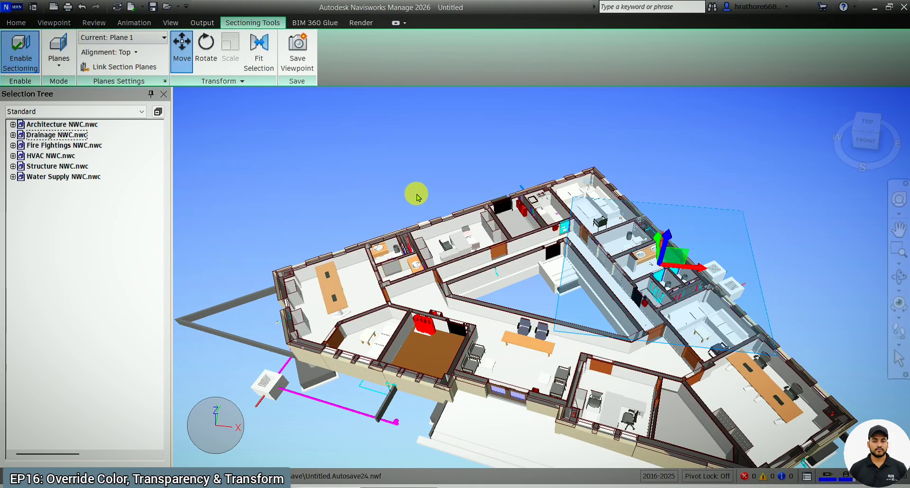
pyautogui.scroll(5, 395, 209)
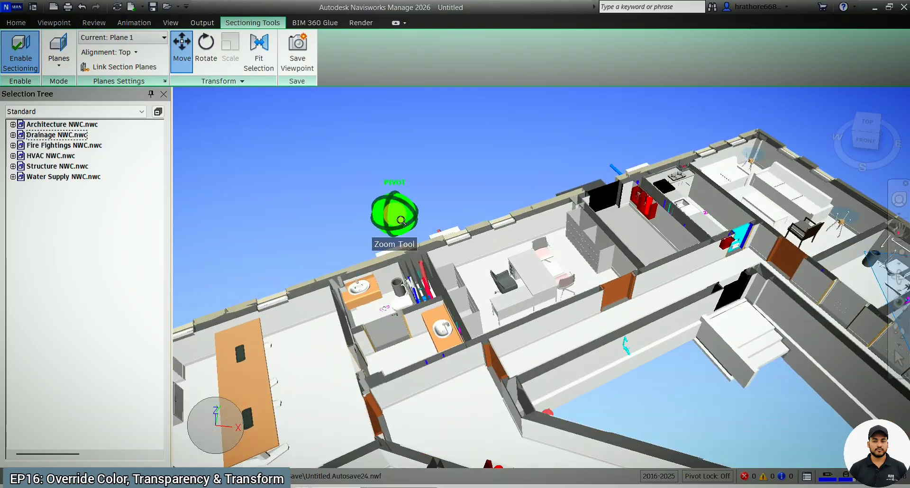
pyautogui.click(902, 276)
pyautogui.moveTo(519, 245); pyautogui.dragTo(469, 229)
pyautogui.scroll(-4, 361, 299)
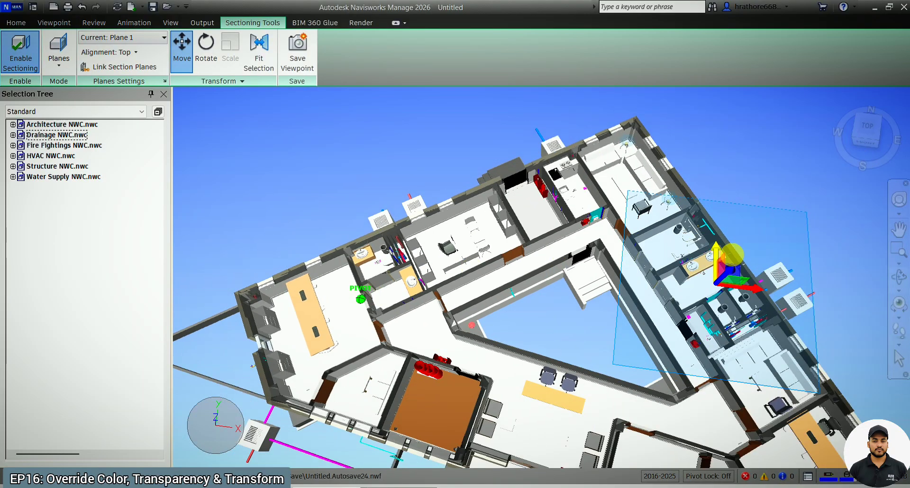
pyautogui.scroll(5, 796, 349)
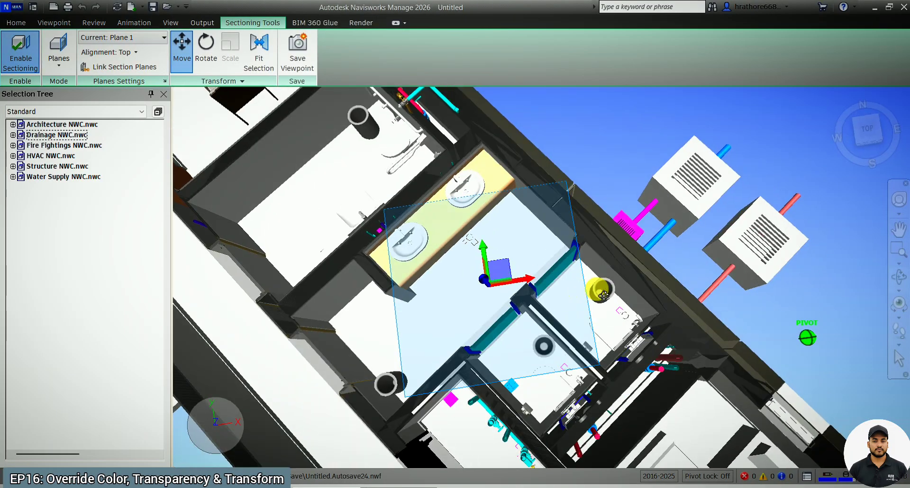
pyautogui.moveTo(603, 295)
pyautogui.mouseDown()
pyautogui.moveTo(545, 205)
pyautogui.moveTo(571, 372)
pyautogui.moveTo(666, 379)
pyautogui.mouseUp()
pyautogui.scroll(5, 666, 379)
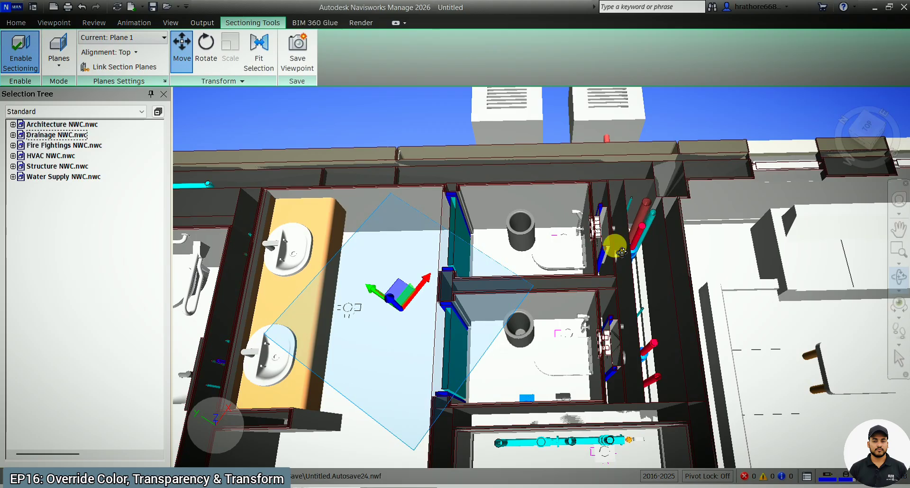
pyautogui.scroll(-5, 520, 295)
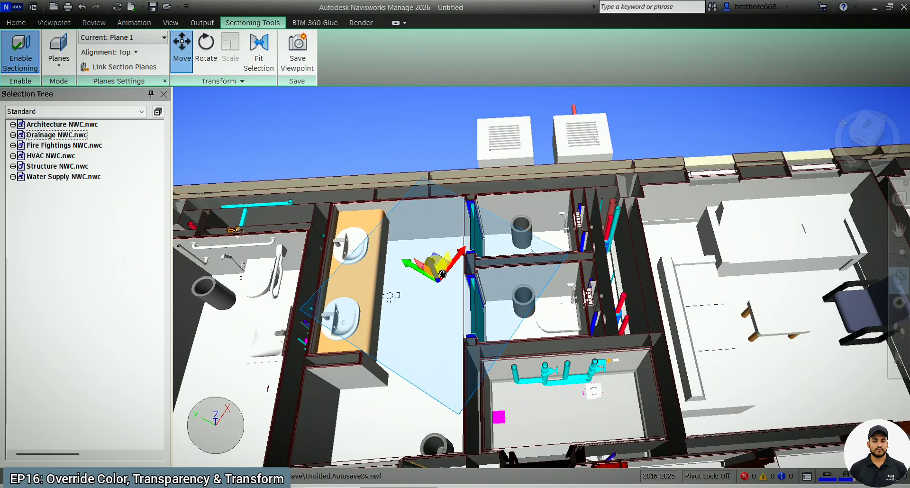
# Move the section plane below the washroom floor to inspect the buried drainage pipework, and raise it back to cut above the basins
pyautogui.moveTo(436, 269); pyautogui.dragTo(442, 286)
pyautogui.moveTo(574, 336)
pyautogui.mouseDown()
pyautogui.moveTo(602, 316)
pyautogui.moveTo(593, 313)
pyautogui.mouseUp()
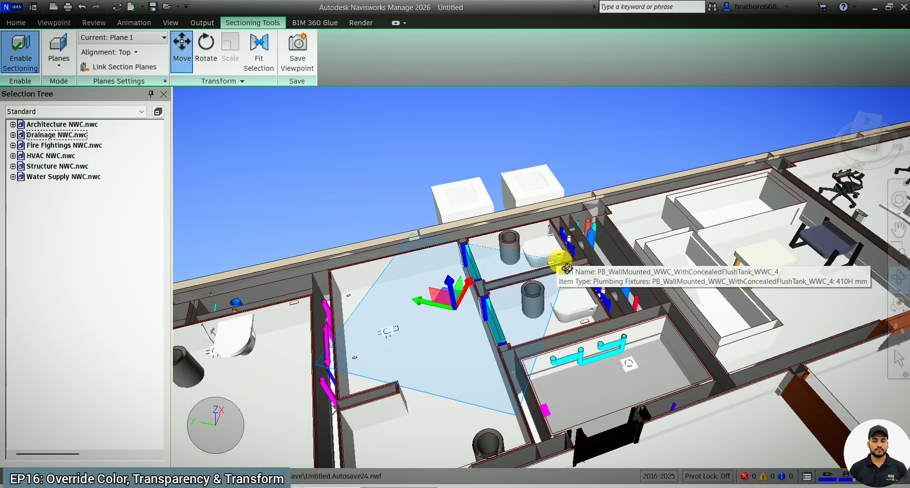
pyautogui.moveTo(567, 269); pyautogui.dragTo(559, 284)
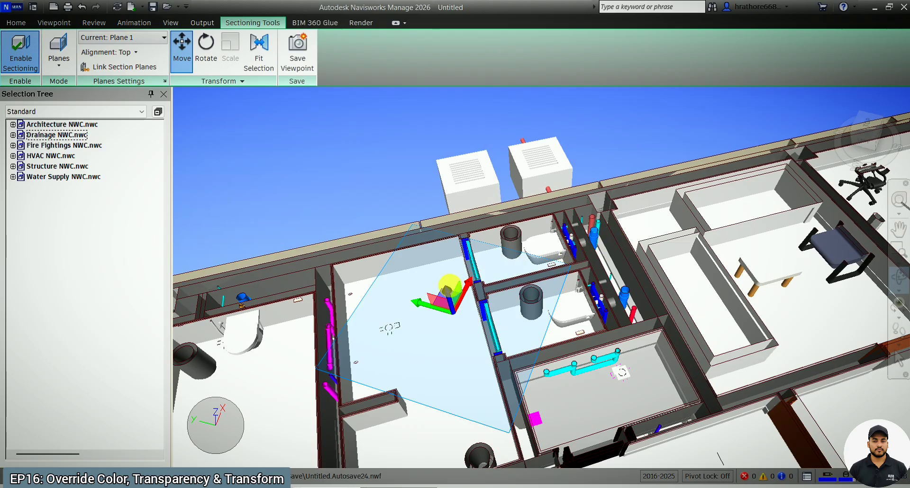
pyautogui.moveTo(455, 301); pyautogui.dragTo(463, 341)
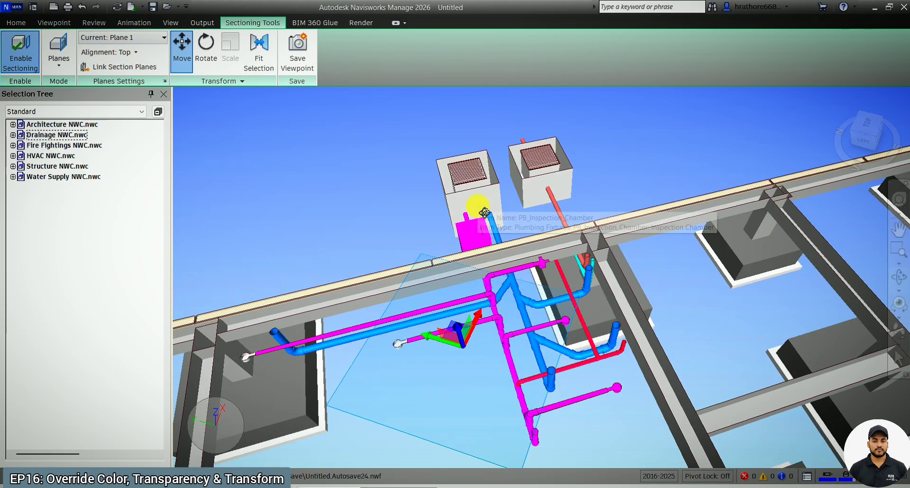
pyautogui.moveTo(457, 325); pyautogui.dragTo(465, 298)
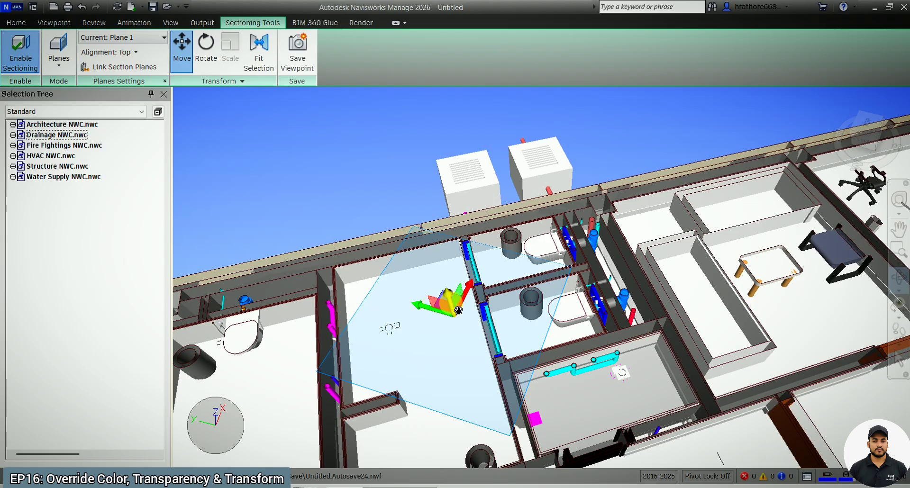
pyautogui.moveTo(458, 311); pyautogui.dragTo(464, 346)
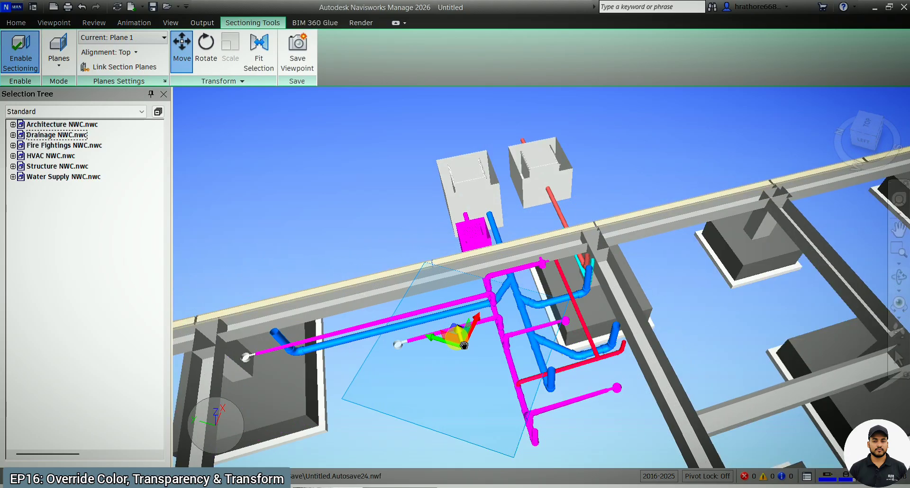
pyautogui.moveTo(464, 338); pyautogui.dragTo(448, 282)
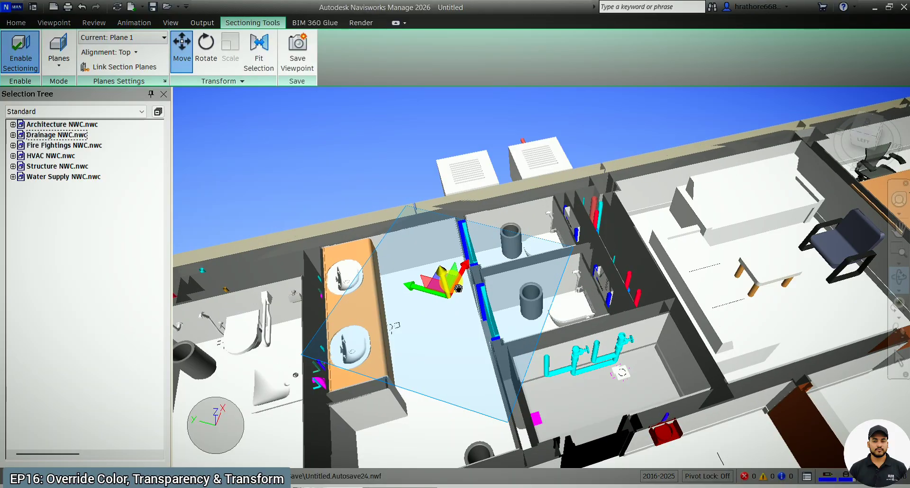
# Shift the section plane's handle sideways out of the washroom block to the neighbouring furnished room, keeping the horizontal cut
pyautogui.scroll(5, 572, 318)
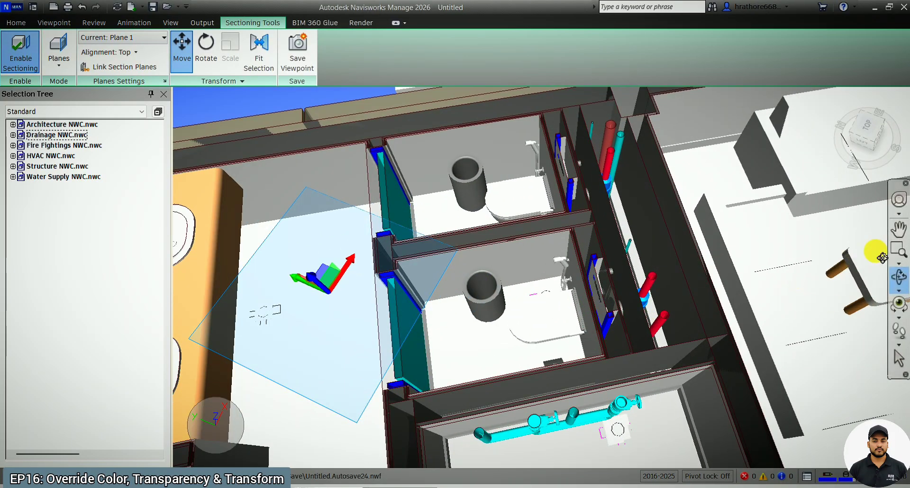
pyautogui.click(903, 232)
pyautogui.moveTo(773, 262); pyautogui.dragTo(661, 275)
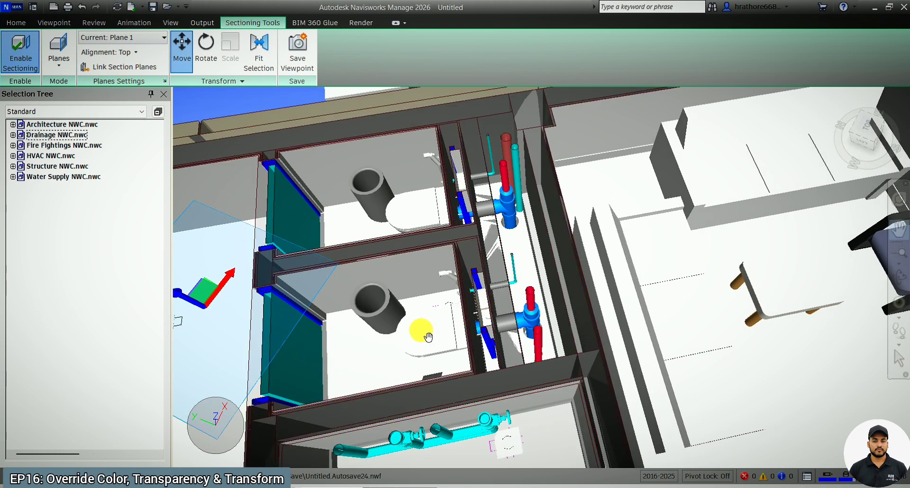
pyautogui.scroll(-5, 641, 280)
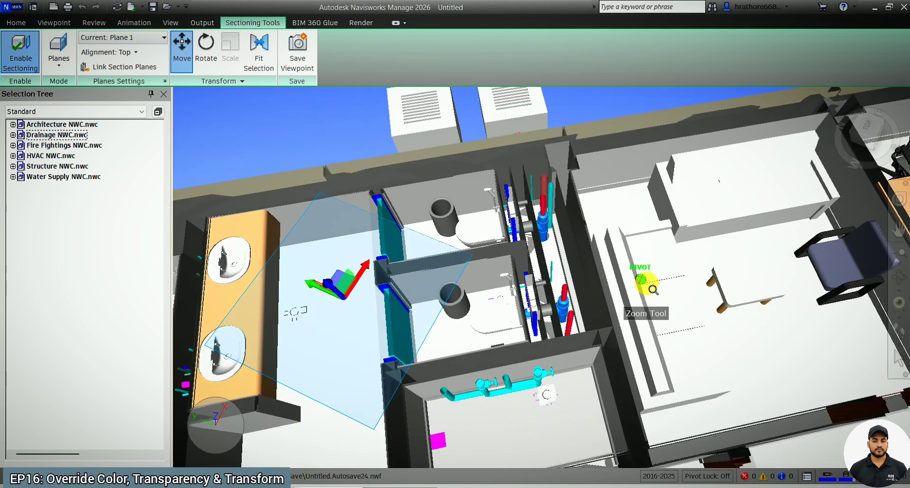
pyautogui.moveTo(589, 340); pyautogui.dragTo(610, 345)
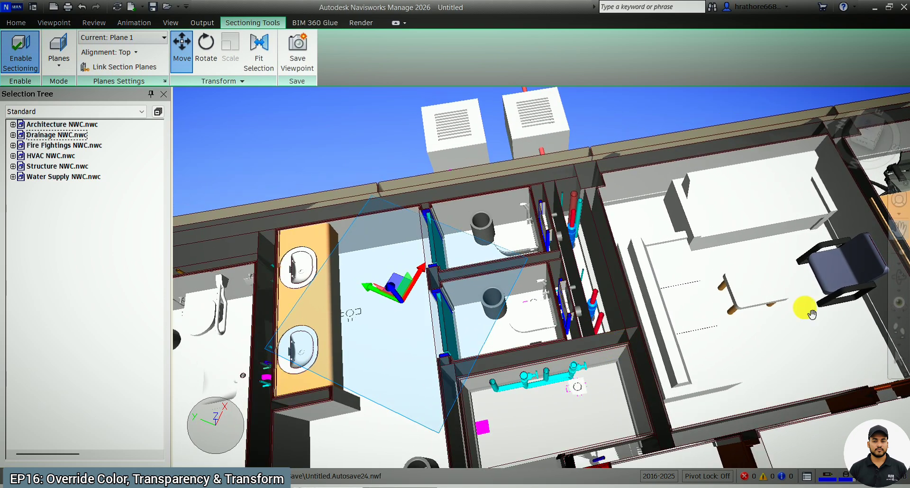
pyautogui.click(898, 280)
pyautogui.moveTo(549, 311); pyautogui.dragTo(557, 319)
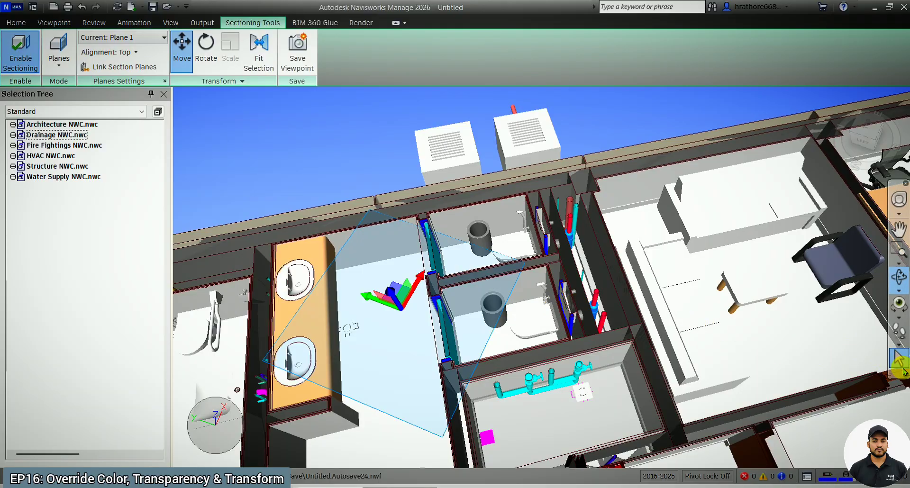
pyautogui.click(904, 370)
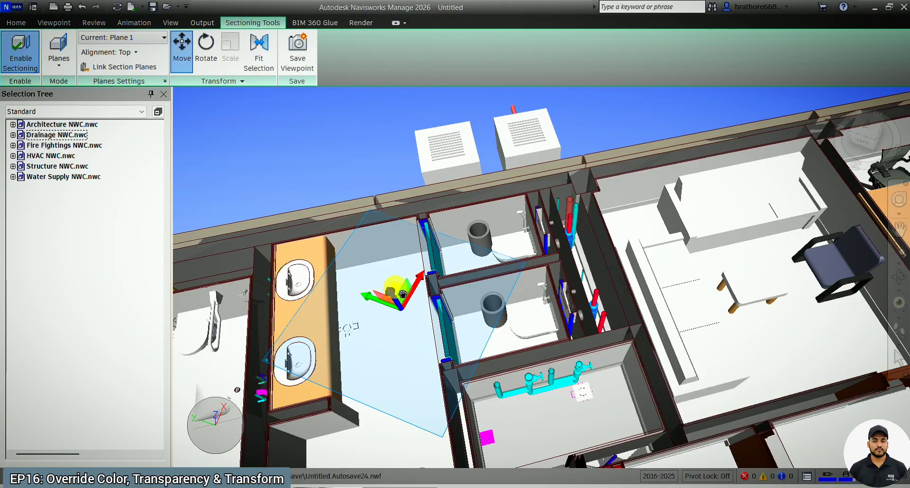
pyautogui.moveTo(403, 294); pyautogui.dragTo(808, 195)
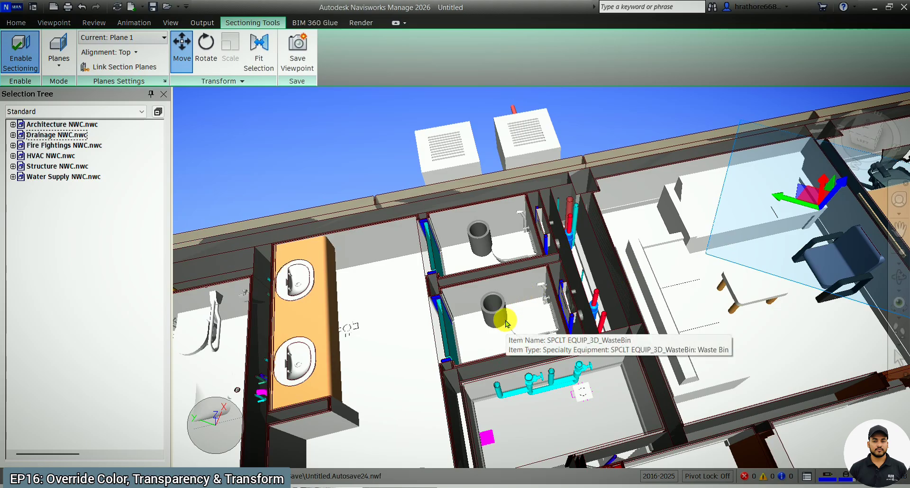
# Select the washroom's anti-slip porcelain tile floor, and widen the selection to the whole Floors category of GROUND FLOOR FFL
pyautogui.click(398, 334)
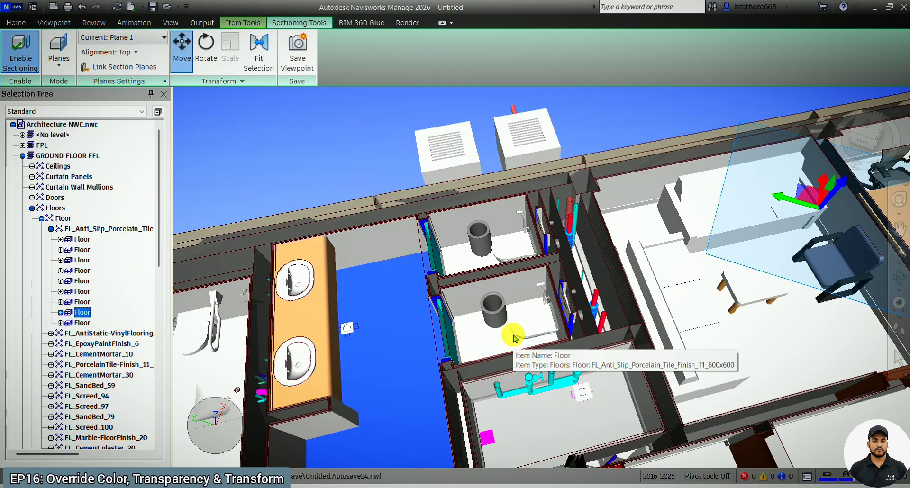
pyautogui.scroll(-3, 569, 162)
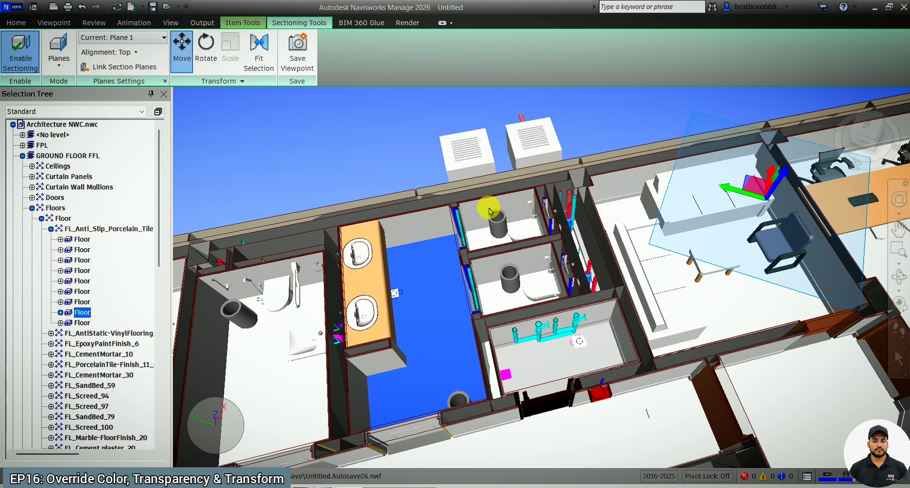
pyautogui.click(60, 209)
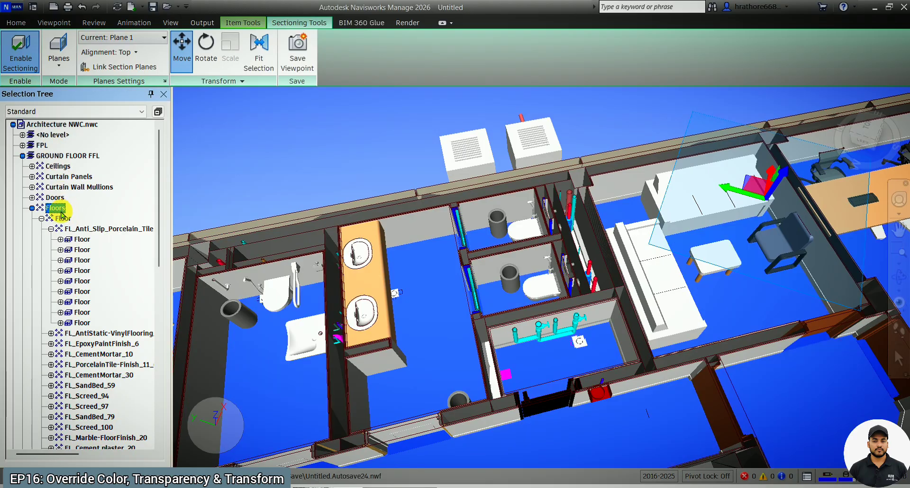
# Override the transparency of the Floors category on GROUND FLOOR FFL to 69, and clear the selection to see the result
pyautogui.rightClick(60, 214)
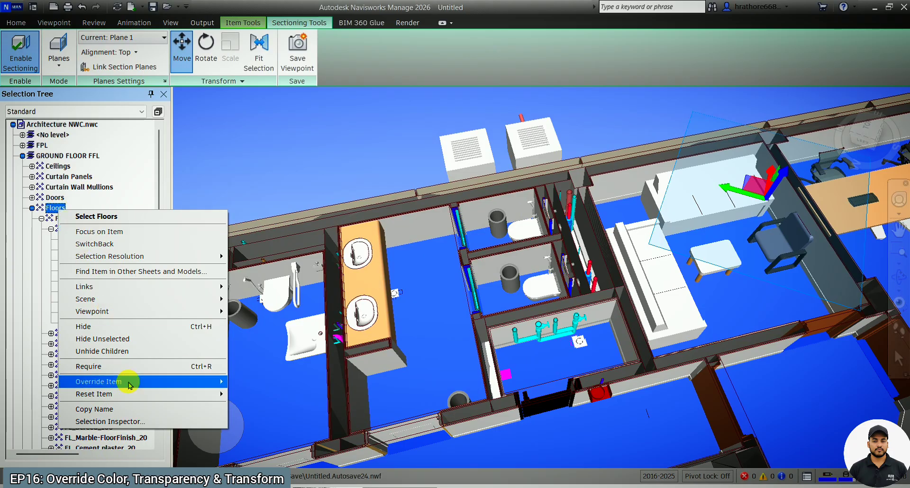
pyautogui.moveTo(129, 386)
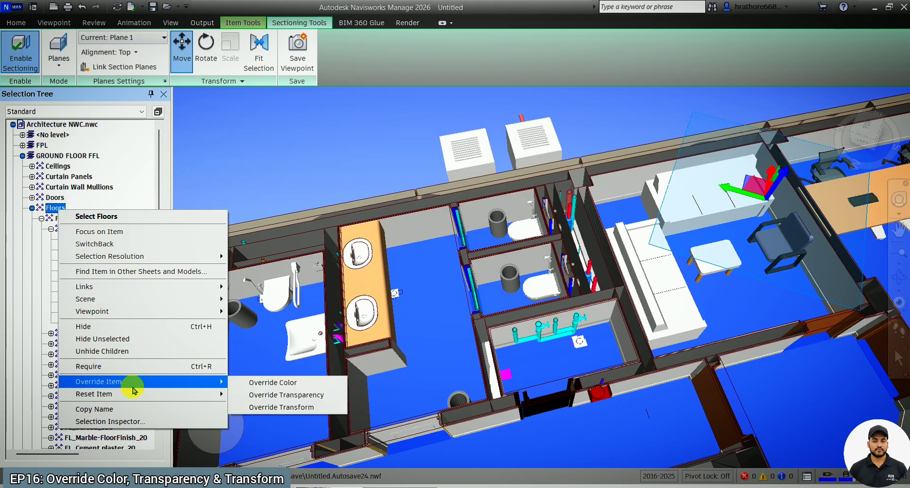
pyautogui.click(327, 395)
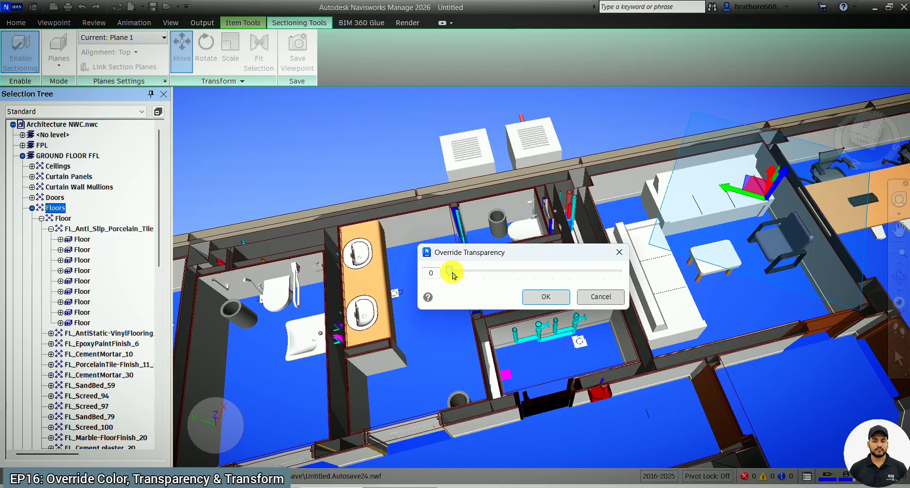
pyautogui.moveTo(453, 275); pyautogui.dragTo(569, 279)
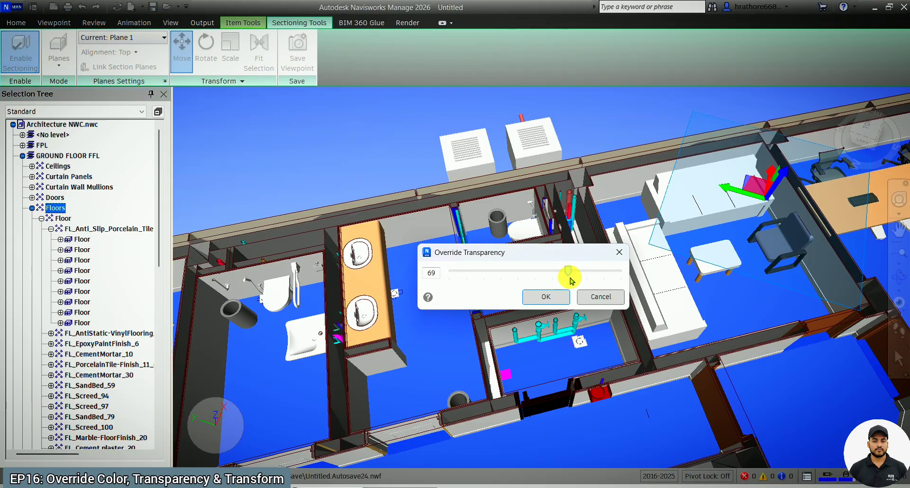
pyautogui.click(546, 297)
pyautogui.press('Escape')
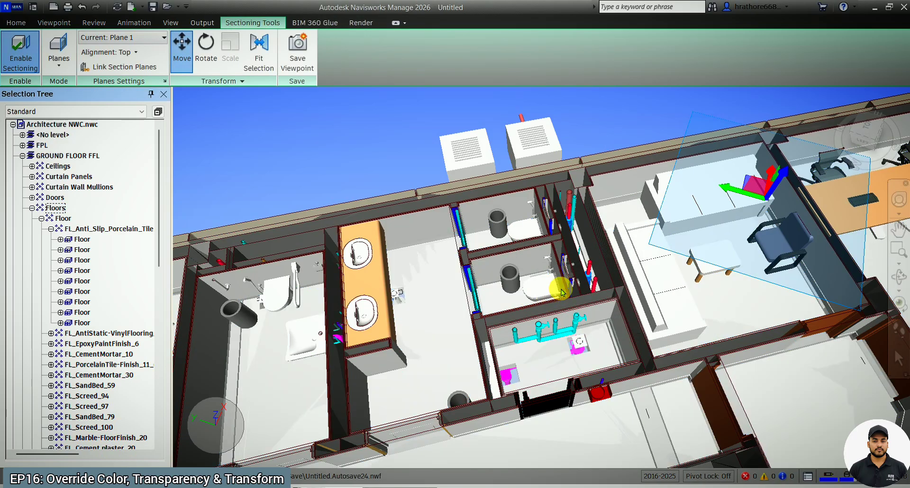
pyautogui.scroll(2, 569, 218)
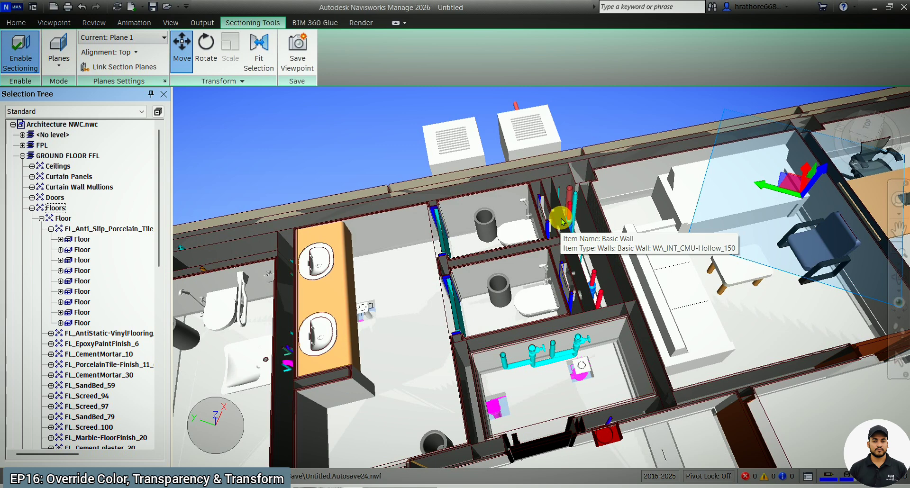
# Collapse the GROUND FLOOR FFL level and hide the whole Structure NWC.nwc model
pyautogui.click(23, 156)
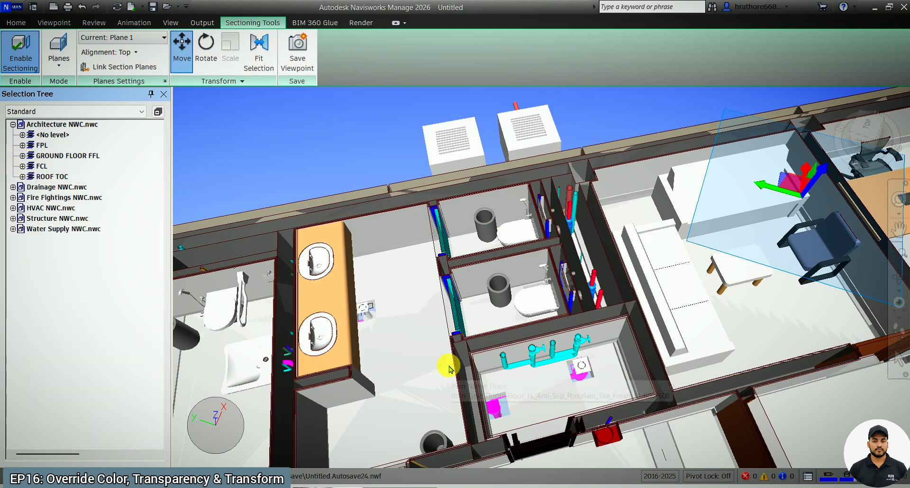
pyautogui.click(71, 220)
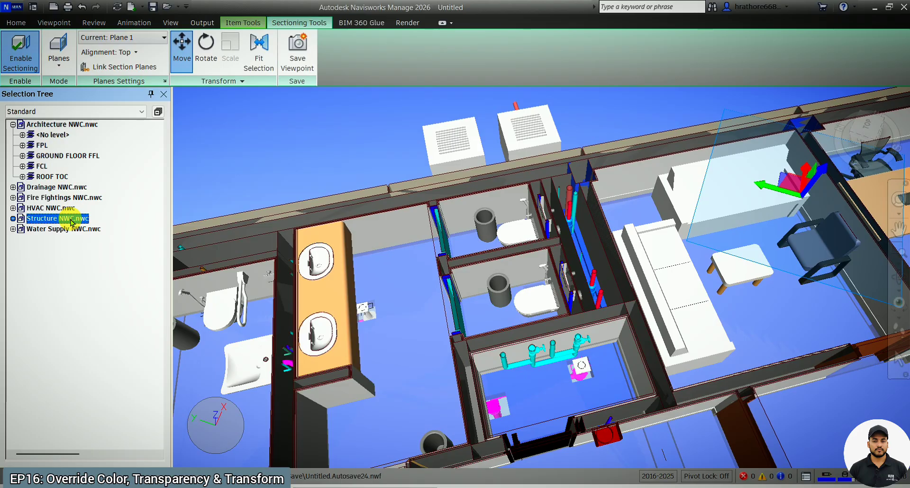
pyautogui.click(158, 220)
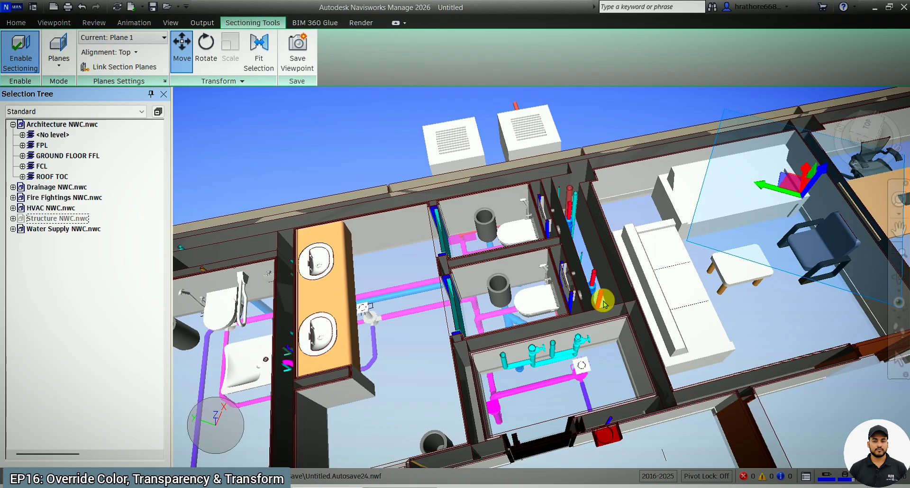
pyautogui.click(381, 287)
pyautogui.press('Escape')
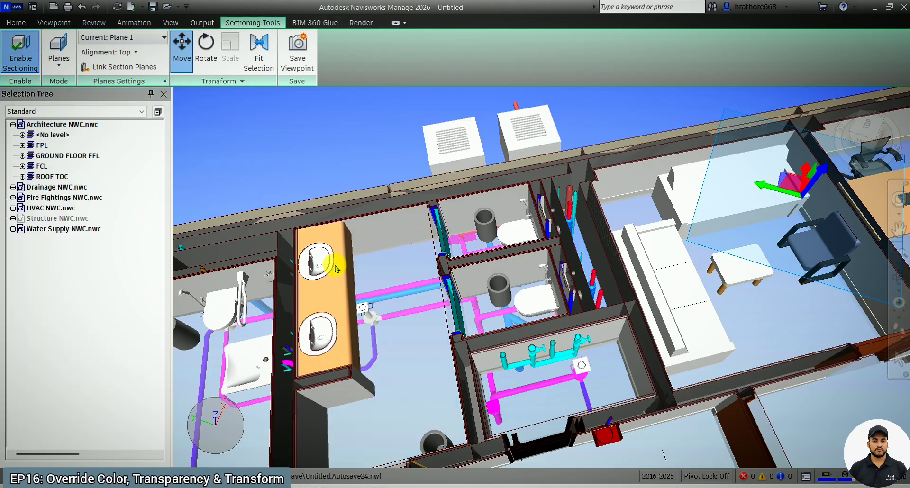
pyautogui.click(337, 294)
pyautogui.press('Escape')
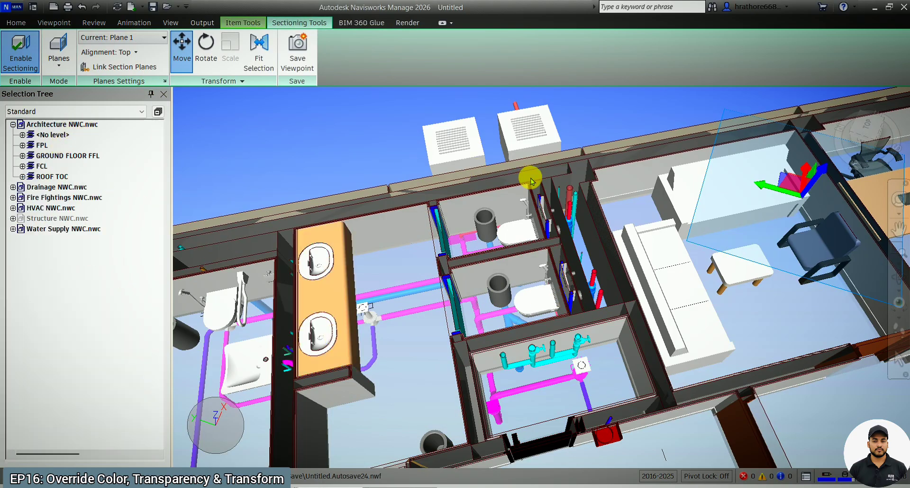
# Examine the drainage and water pipes around the toilet cubicles, the pipe shaft and the furnished room from several angles
pyautogui.scroll(2, 635, 204)
pyautogui.scroll(3, 636, 203)
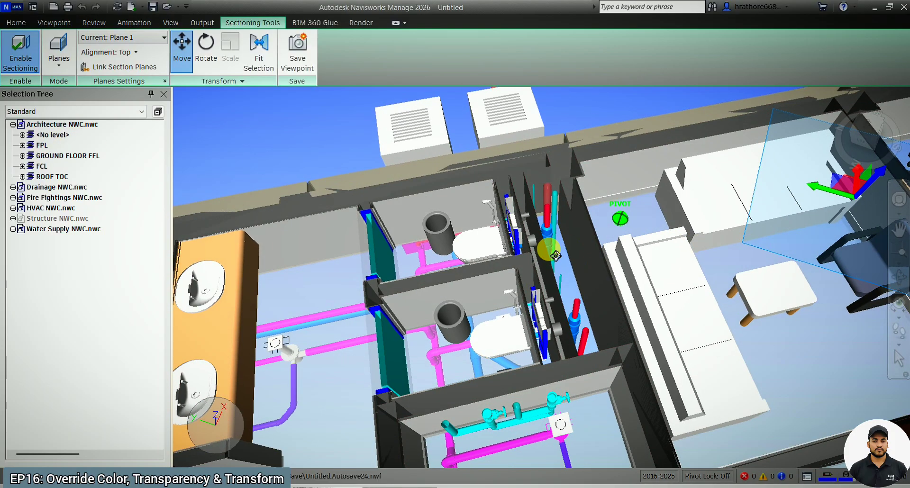
pyautogui.keyDown('shift'); pyautogui.moveTo(550, 244); pyautogui.dragTo(557, 260, button='middle'); pyautogui.keyUp('shift')
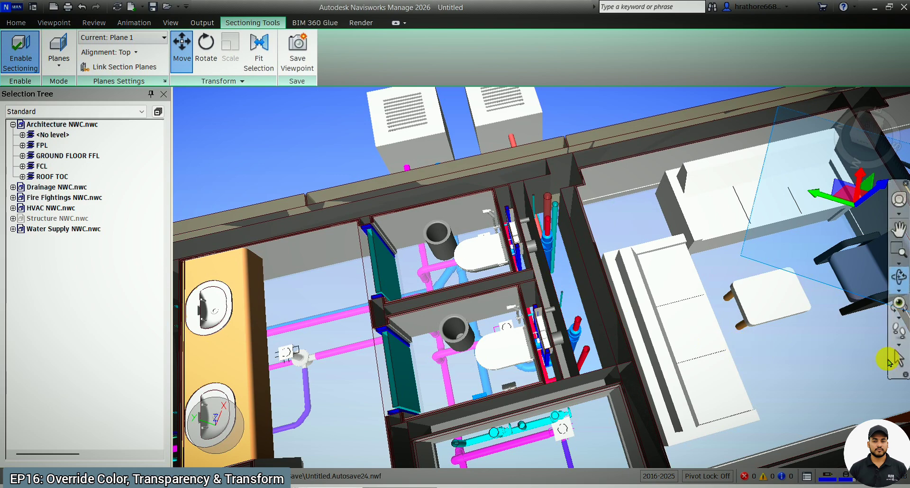
pyautogui.click(897, 363)
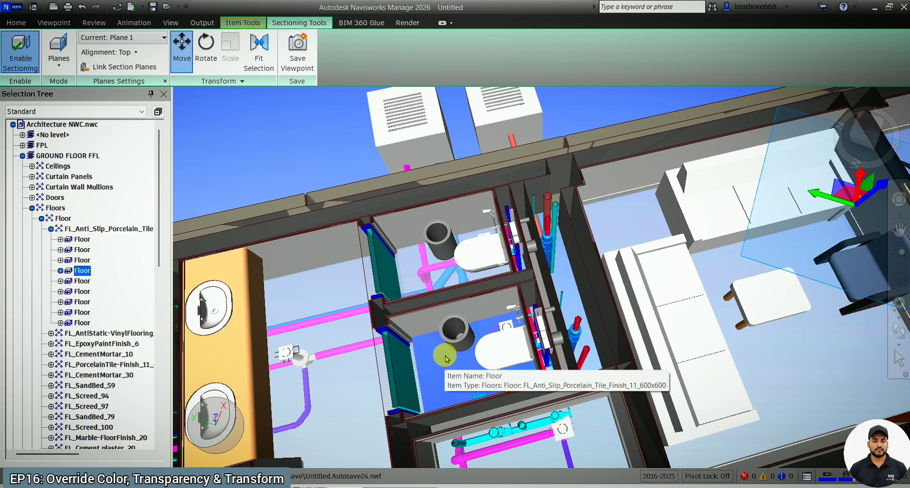
pyautogui.press('Escape')
pyautogui.scroll(2, 586, 339)
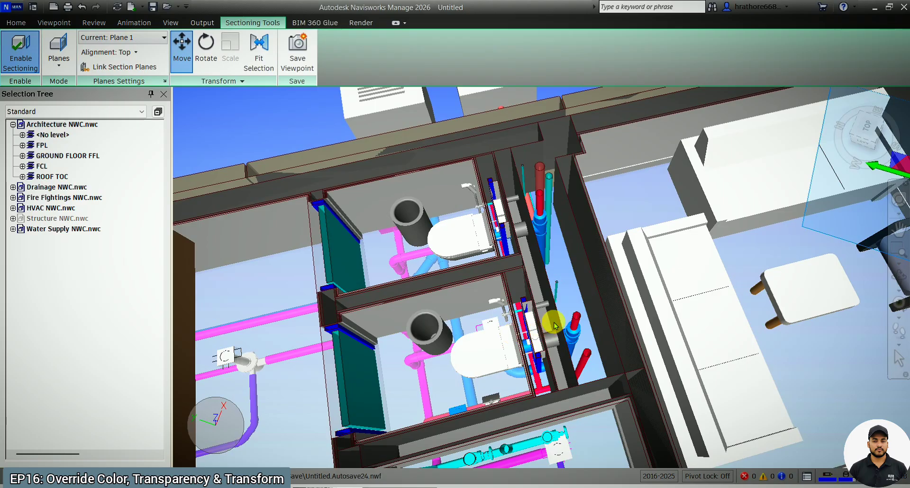
pyautogui.scroll(2, 640, 210)
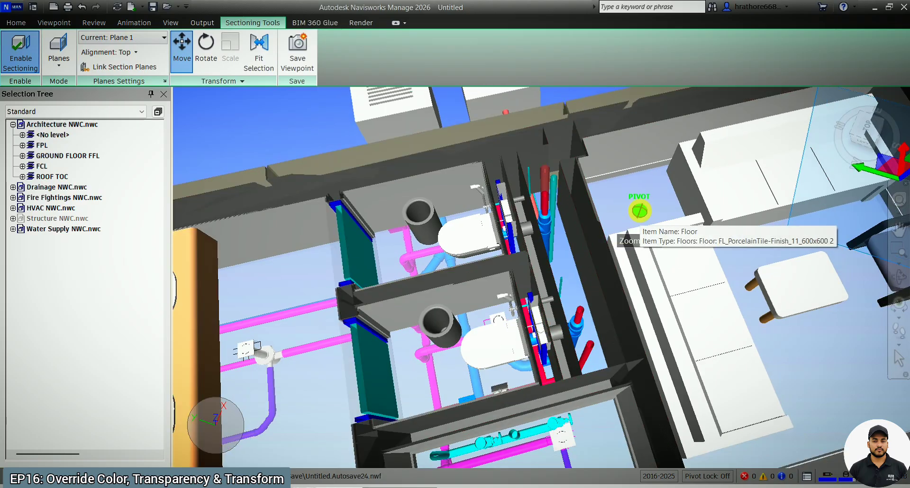
pyautogui.scroll(-1, 640, 211)
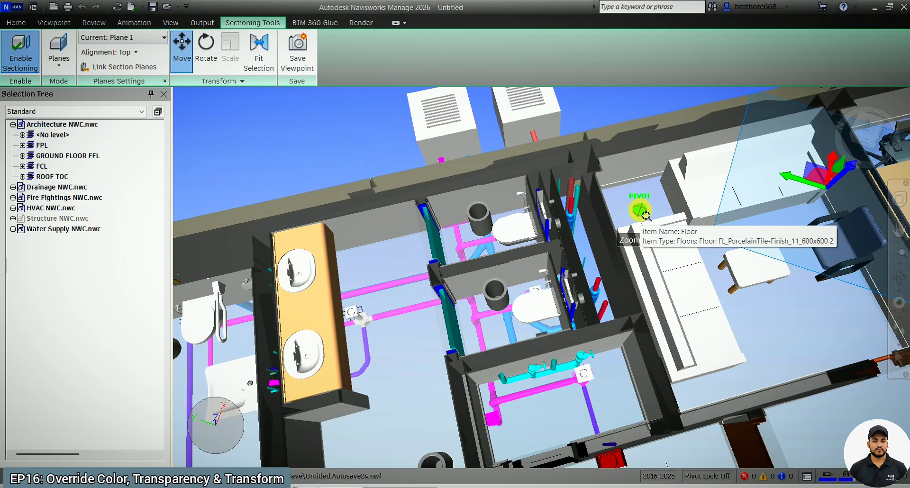
pyautogui.click(899, 276)
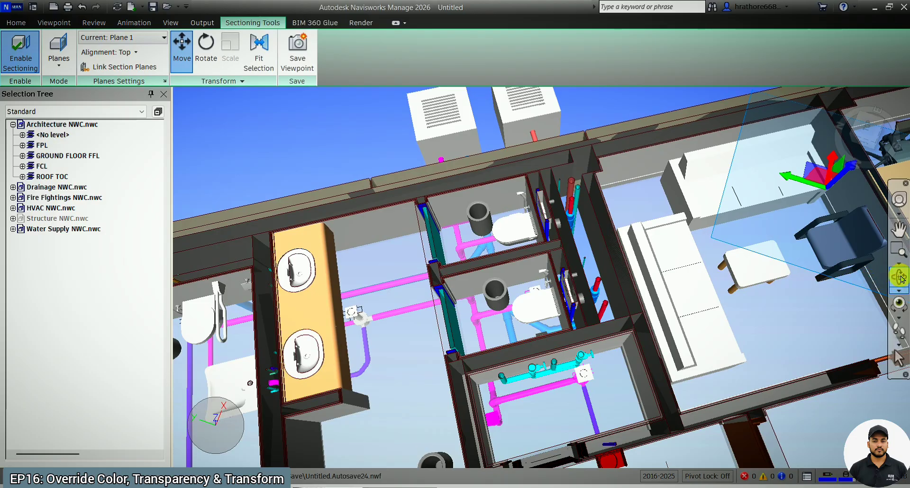
pyautogui.moveTo(550, 285); pyautogui.dragTo(517, 291)
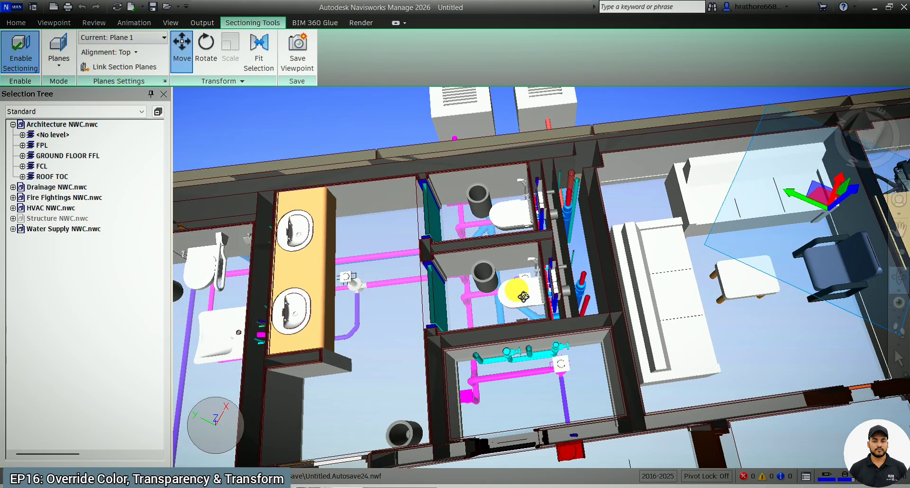
pyautogui.moveTo(632, 259); pyautogui.dragTo(480, 228)
pyautogui.scroll(5, 480, 223)
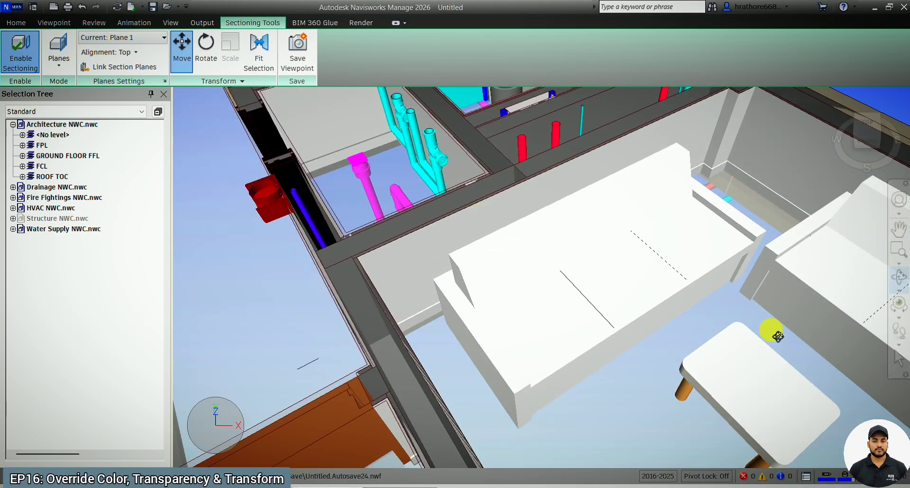
# Select the wall behind the sofa to identify it, then clear the selection and return to an overhead view of the washroom
pyautogui.click(901, 366)
pyautogui.click(423, 255)
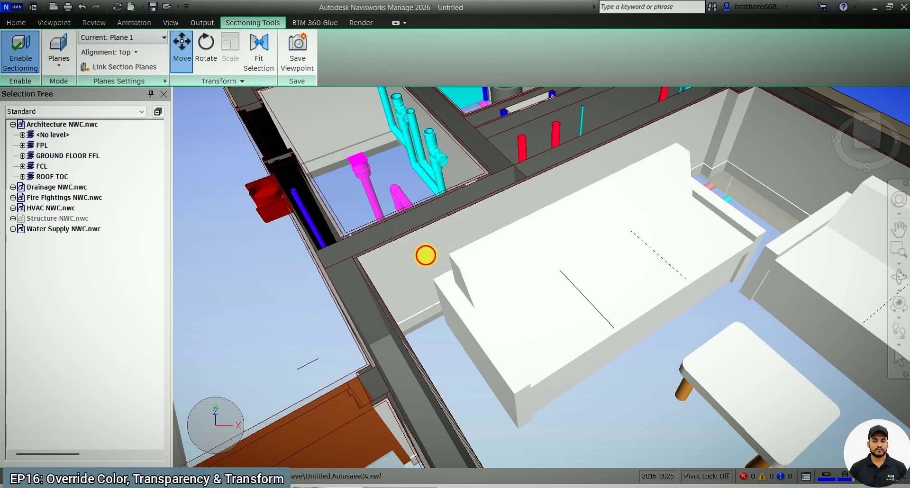
pyautogui.scroll(-2, 419, 255)
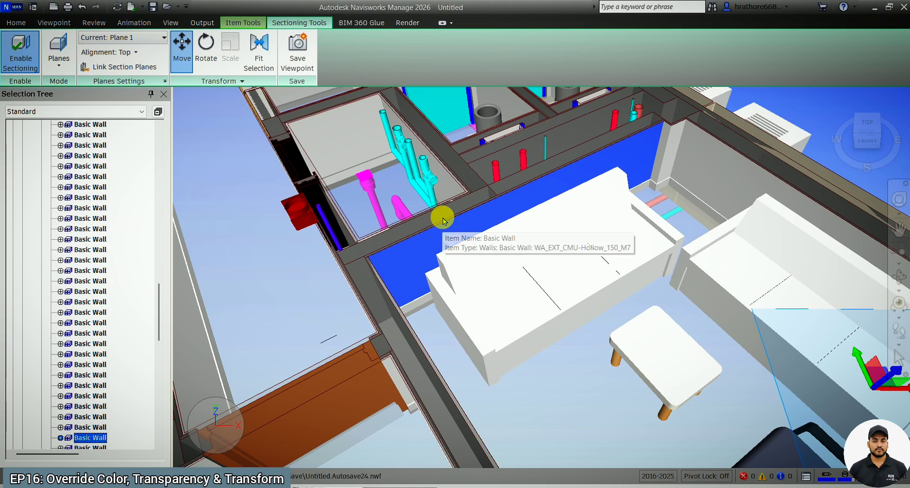
pyautogui.click(898, 278)
pyautogui.moveTo(416, 289); pyautogui.dragTo(456, 220)
pyautogui.press('Escape')
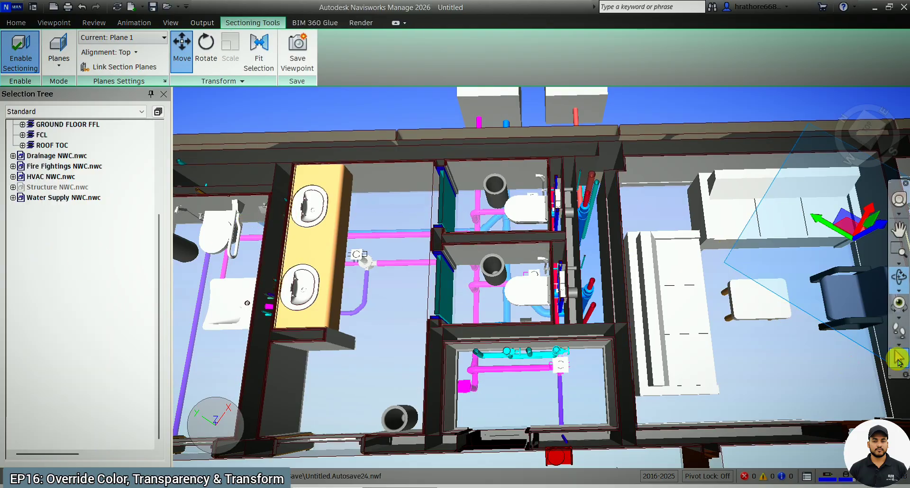
pyautogui.scroll(2, 85, 252)
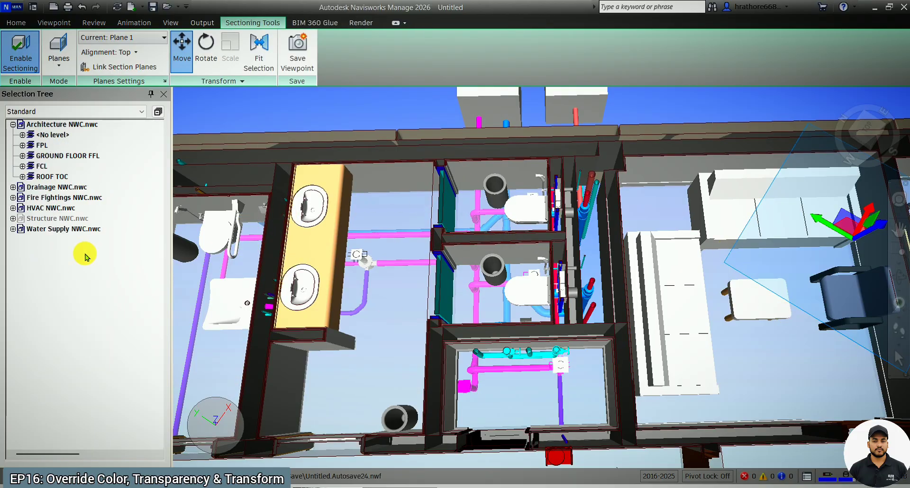
# Select the washroom floor beside the basin counter and override its transparency to 6
pyautogui.click(397, 207)
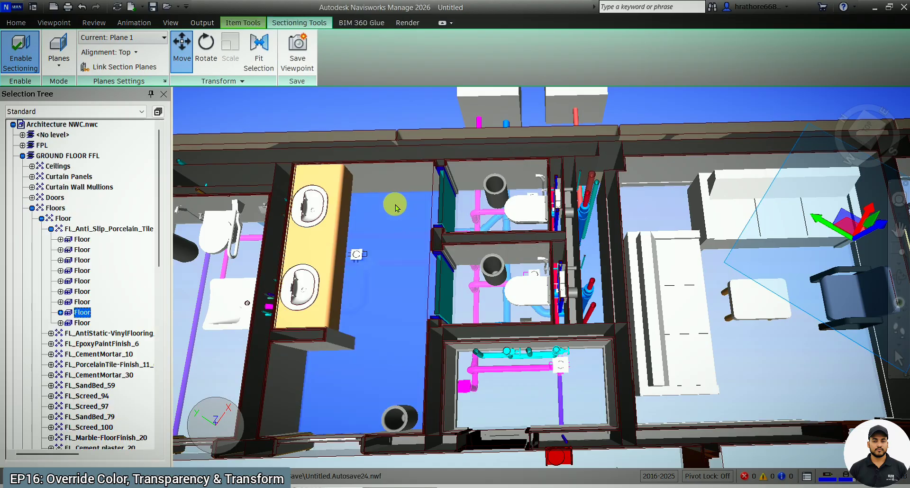
pyautogui.rightClick(397, 208)
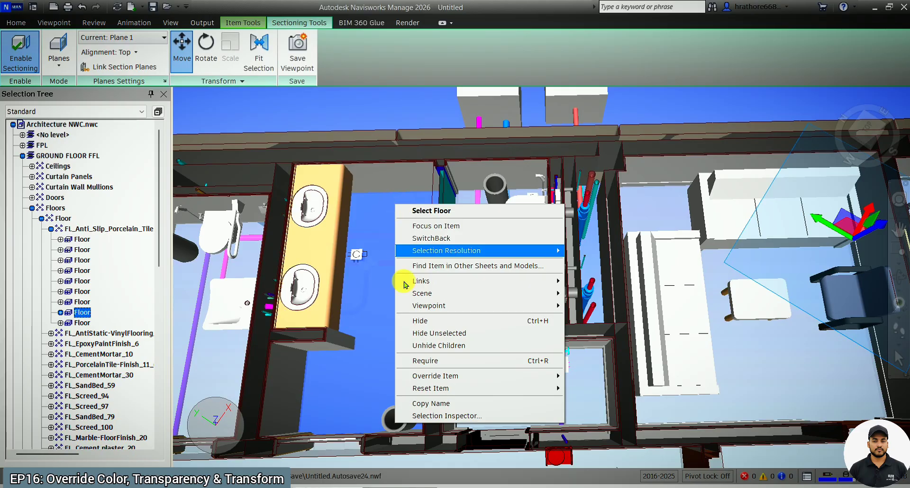
pyautogui.moveTo(479, 376)
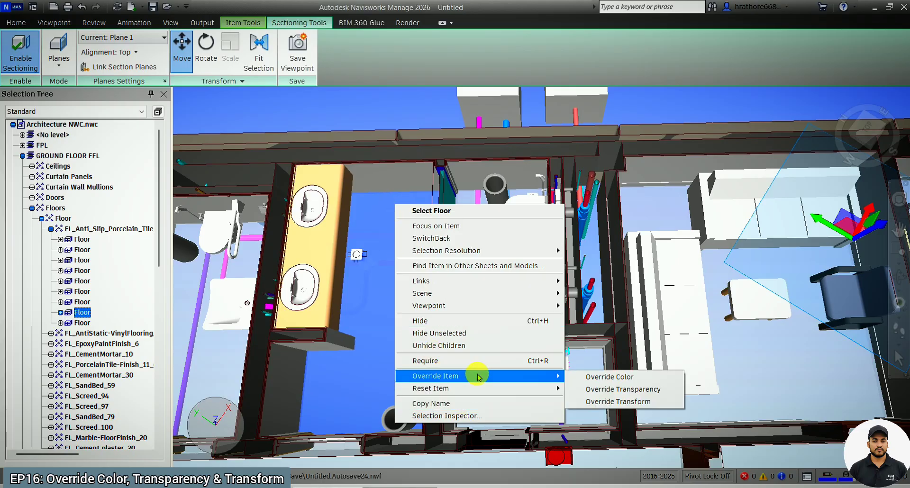
pyautogui.click(597, 390)
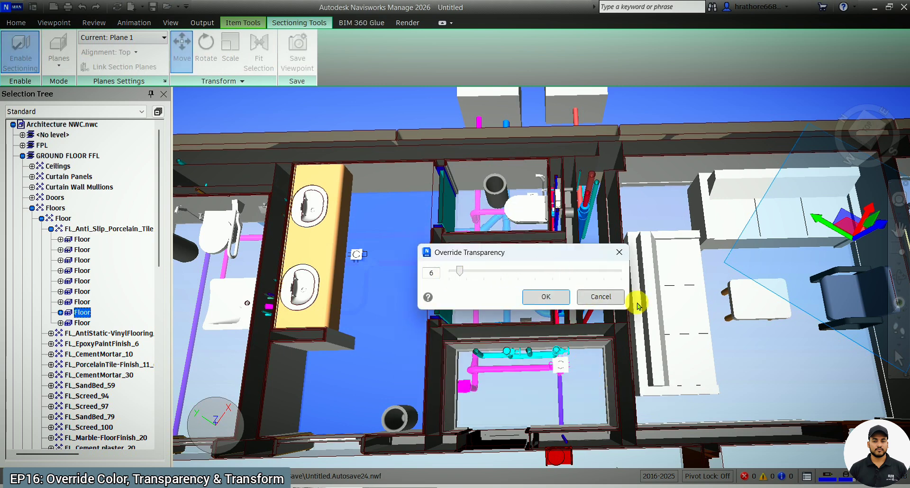
pyautogui.press('Return')
# Reset the appearance of the selected washroom floor beside the basins, and clear the selection to compare it with the other floors
pyautogui.rightClick(398, 254)
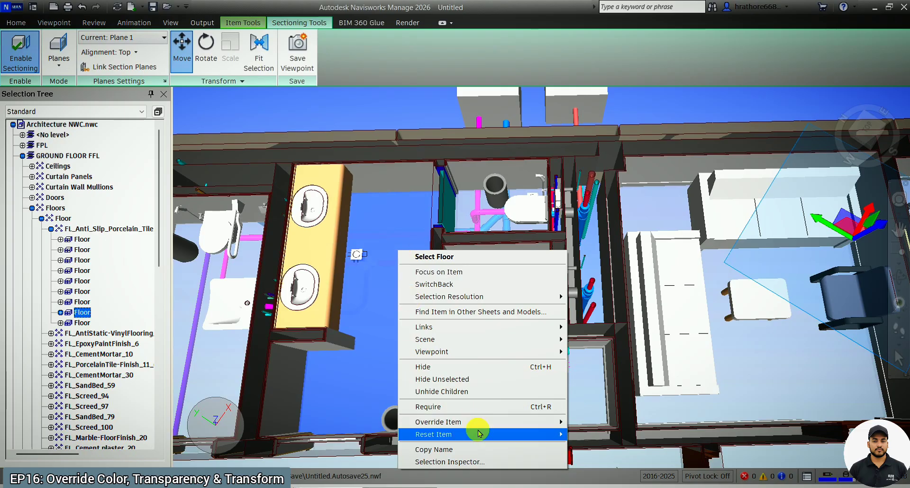
pyautogui.moveTo(479, 433)
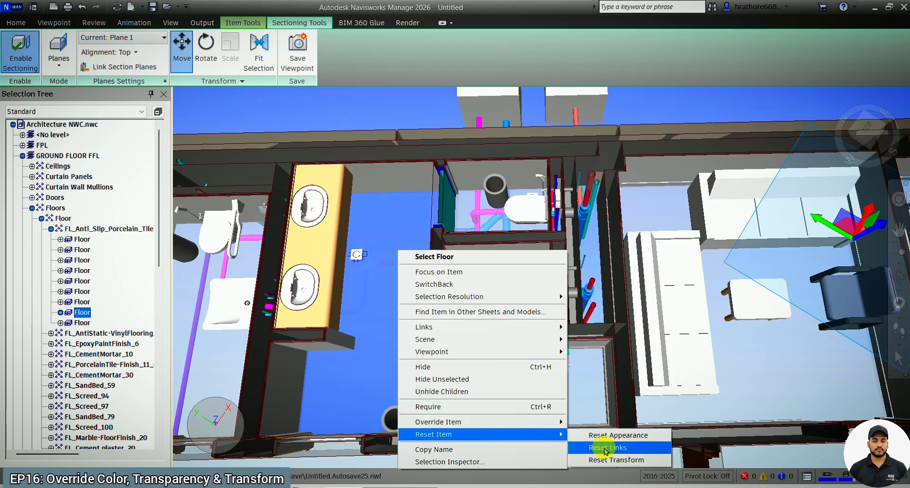
pyautogui.click(652, 438)
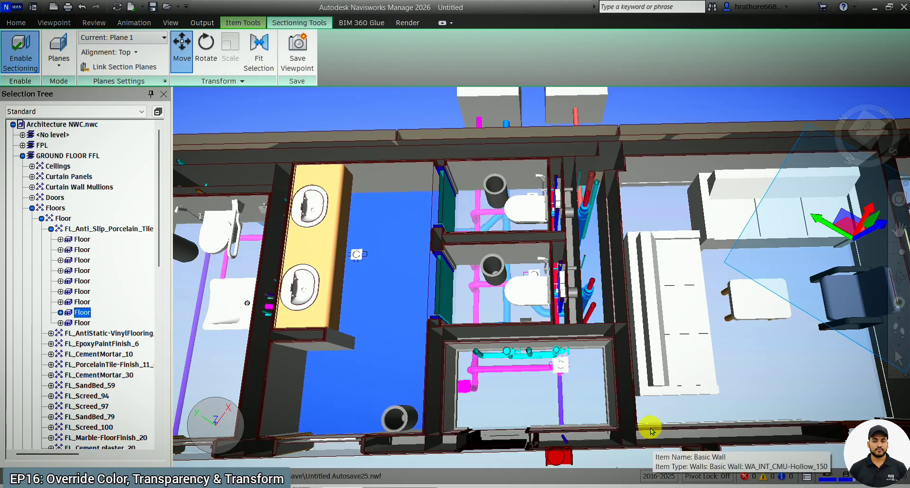
pyautogui.press('Escape')
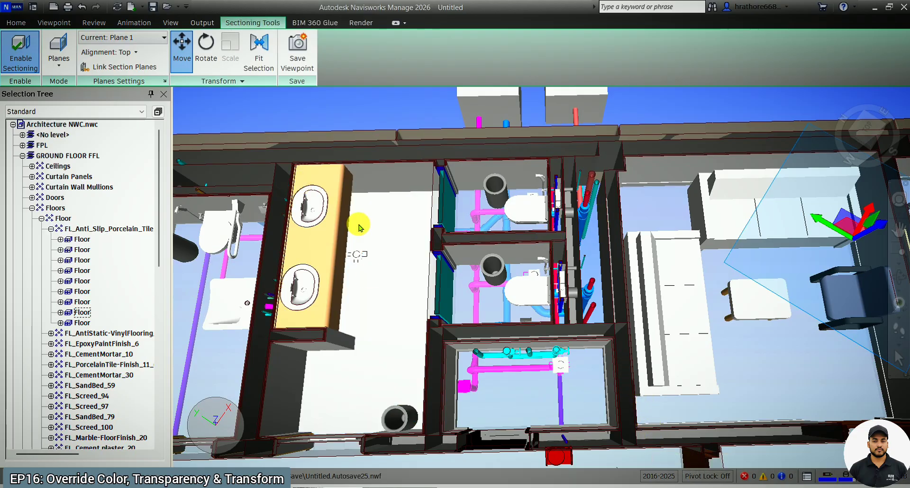
pyautogui.scroll(-3, 539, 291)
pyautogui.scroll(3, 319, 325)
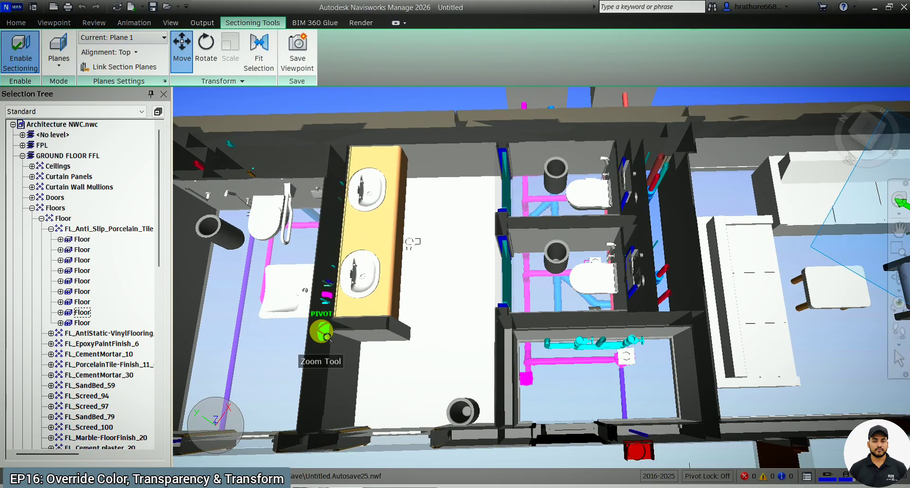
pyautogui.scroll(-2, 461, 259)
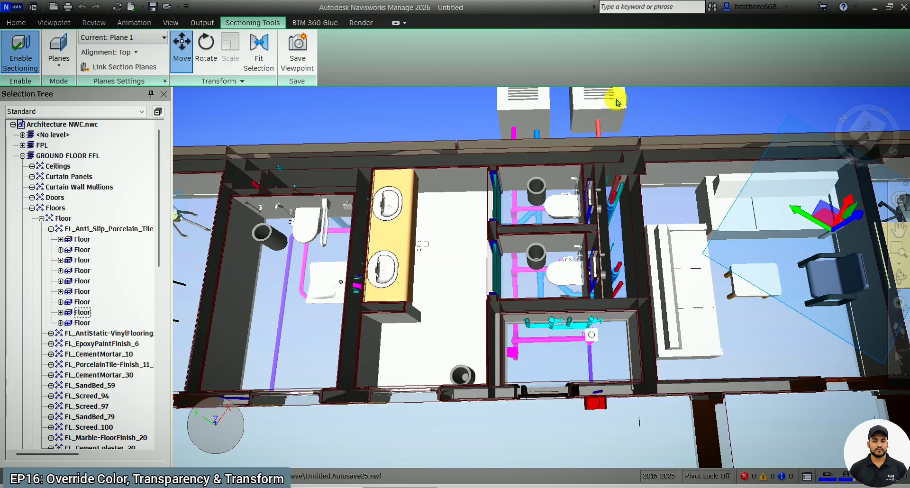
pyautogui.moveTo(835, 390)
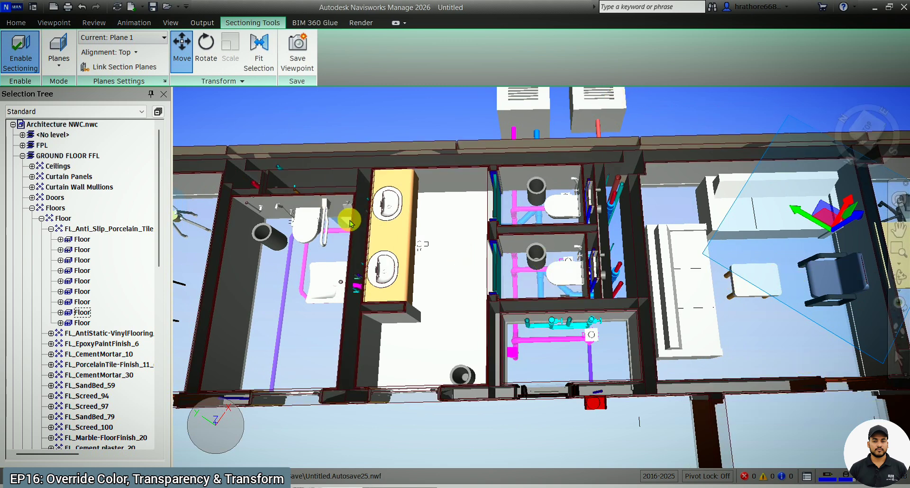
# Try to reset the appearance of the ground floor's entire Floors category, after selecting the accessible toilet's floor to identify it
pyautogui.click(299, 325)
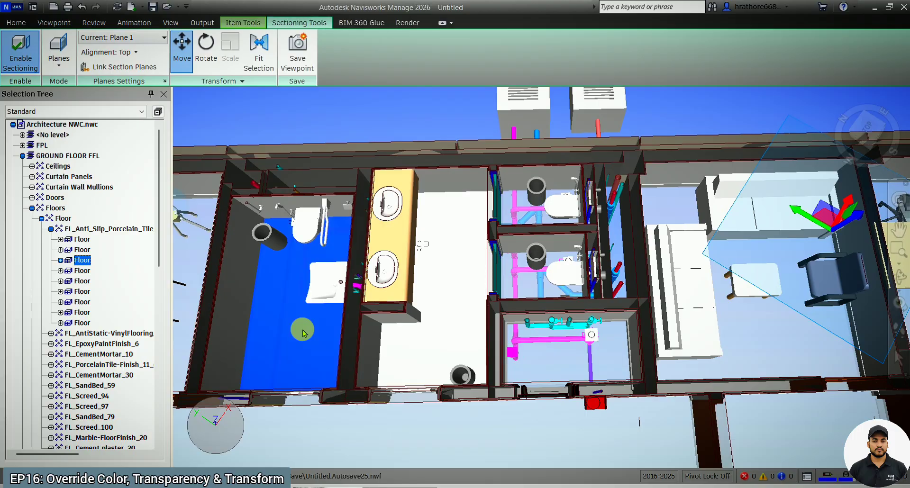
pyautogui.moveTo(297, 328)
pyautogui.click(55, 209)
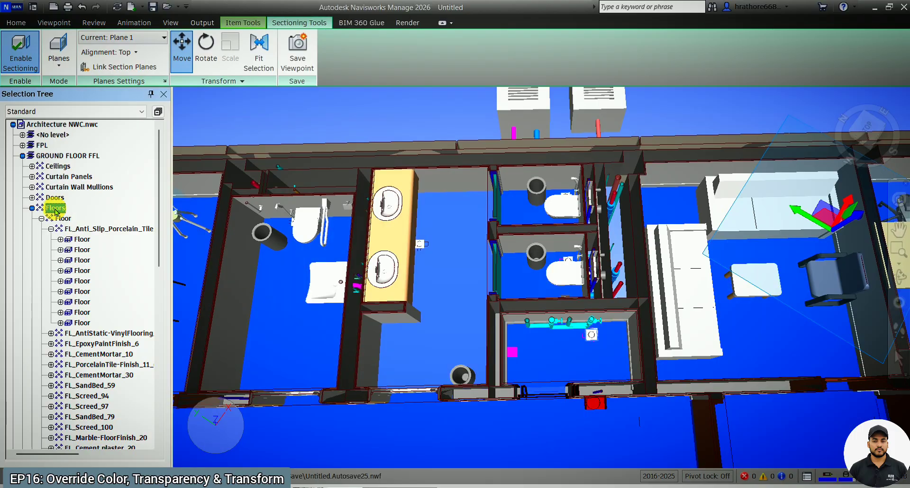
pyautogui.rightClick(55, 211)
pyautogui.moveTo(112, 392)
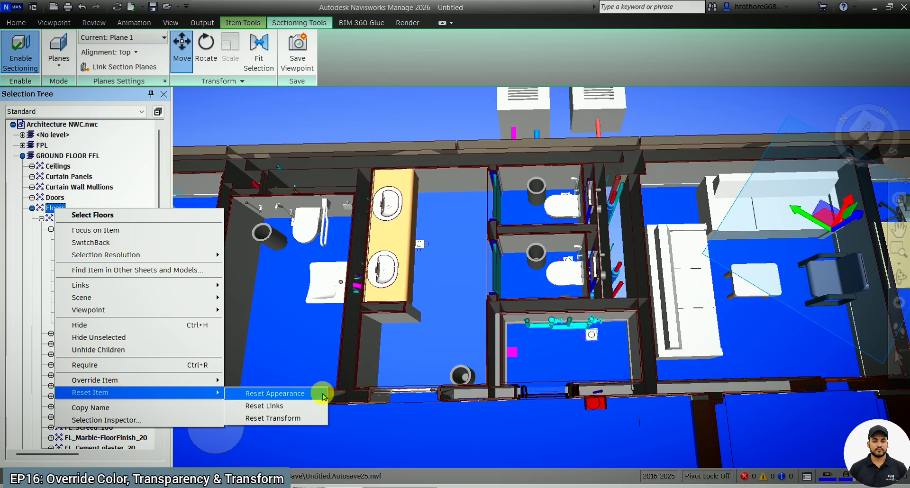
pyautogui.click(323, 397)
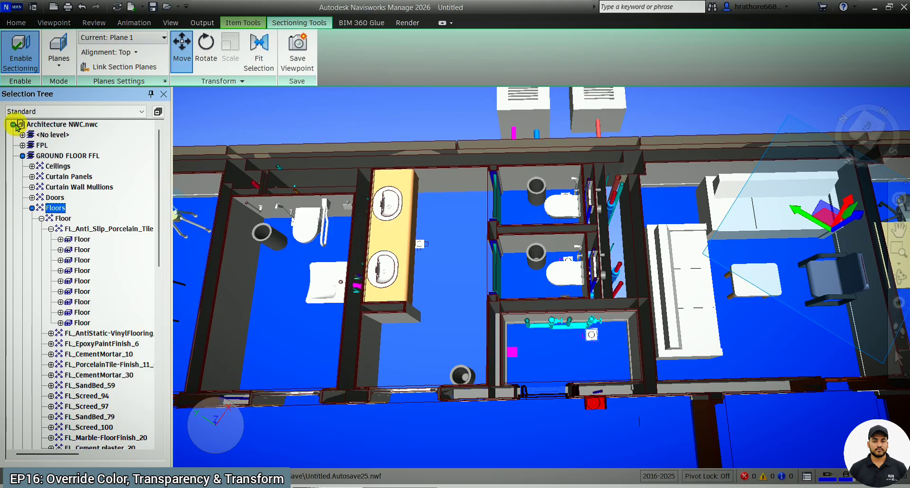
# Collapse the Floors category, reset the appearance of the whole Architecture NWC.nwc model, and clear the selection
pyautogui.click(32, 208)
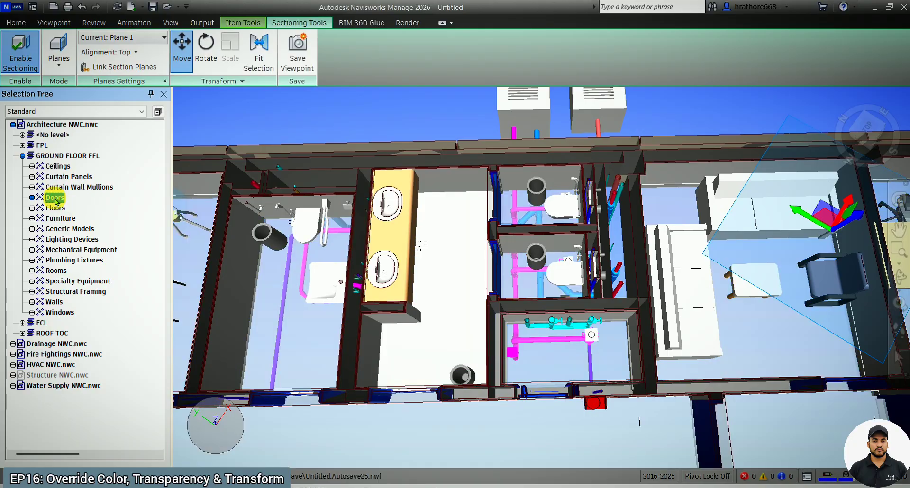
pyautogui.click(71, 239)
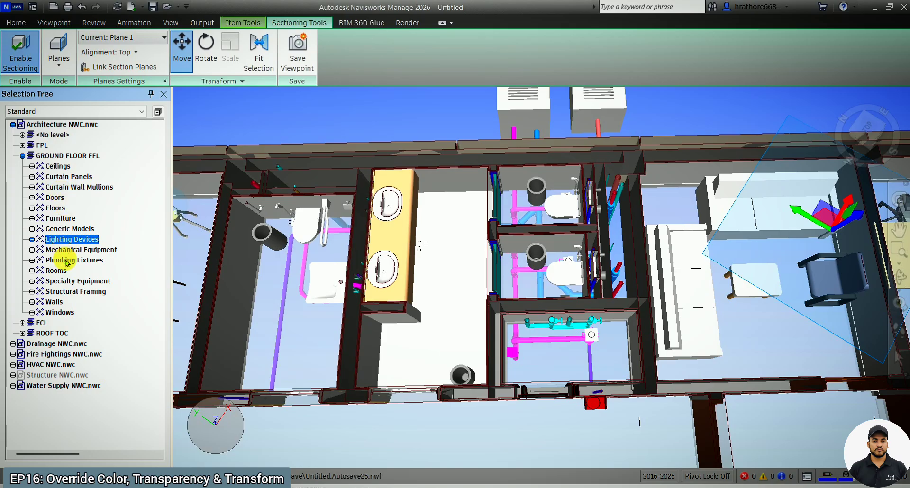
pyautogui.click(76, 126)
pyautogui.rightClick(76, 126)
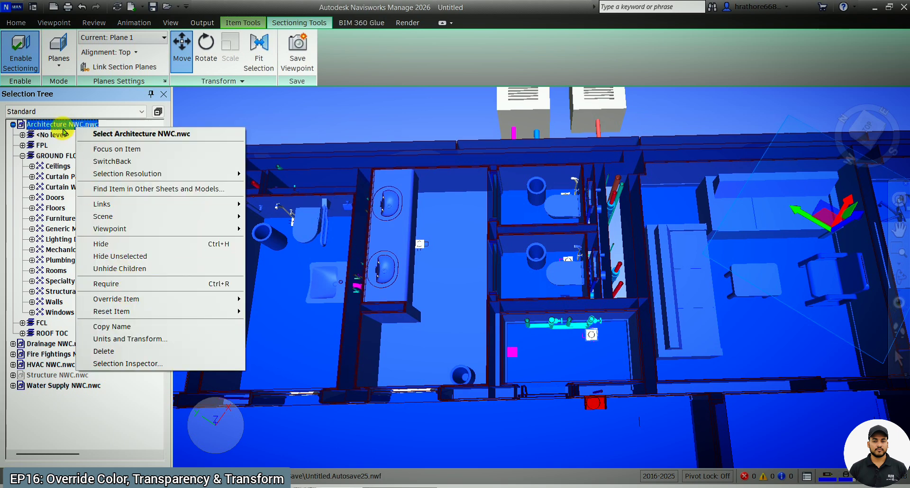
pyautogui.moveTo(147, 310)
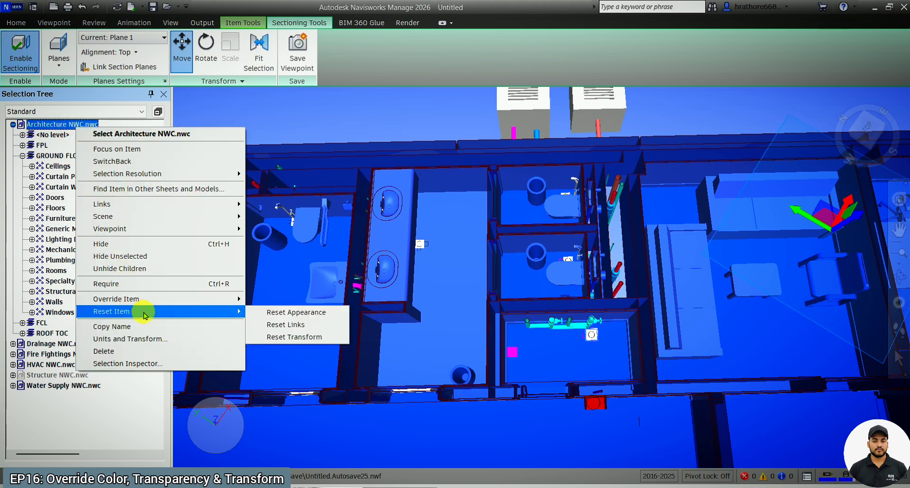
pyautogui.click(271, 314)
pyautogui.press('Escape')
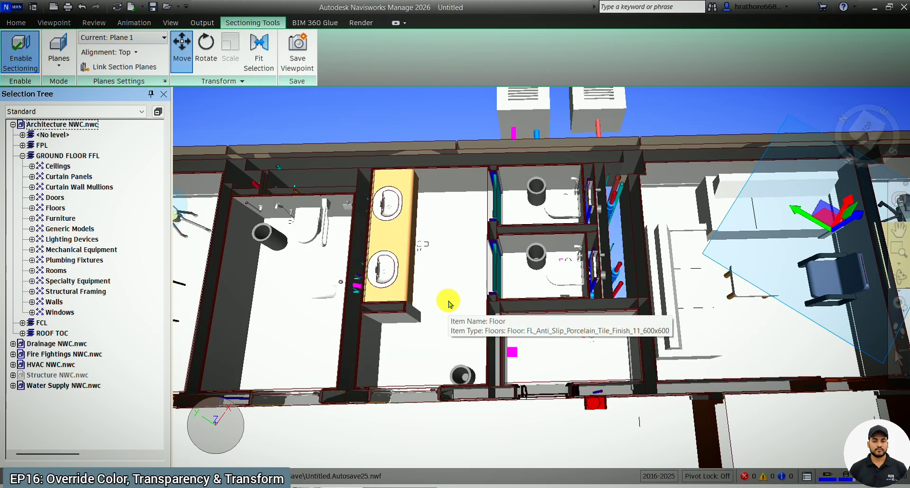
# Select the Drainage NWC.nwc model, and reset all appearances across the combined project at once
pyautogui.click(45, 344)
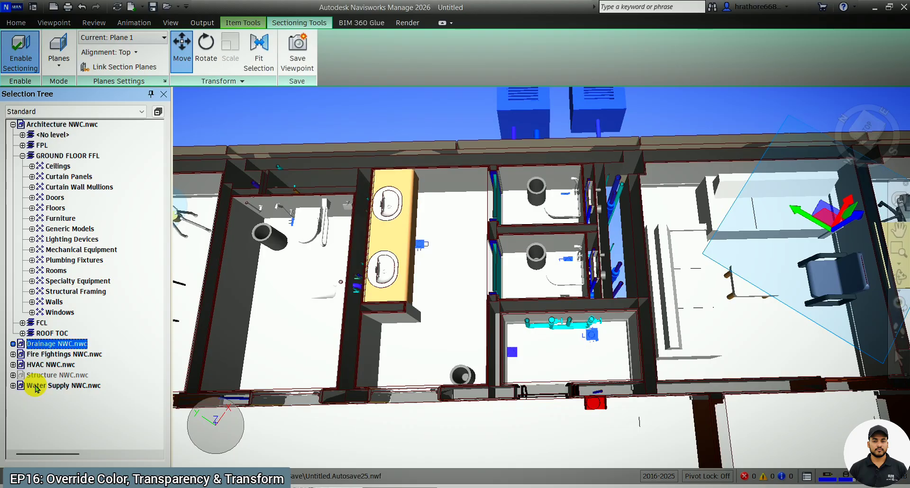
pyautogui.click(16, 23)
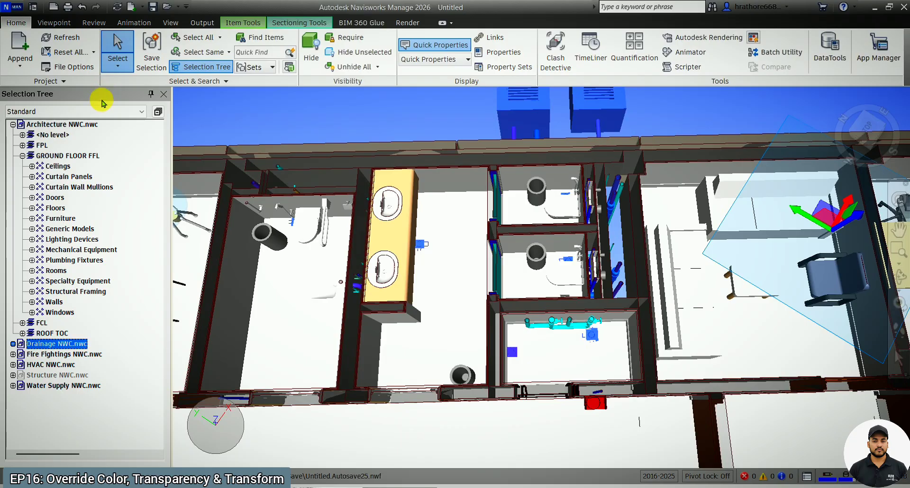
pyautogui.click(93, 53)
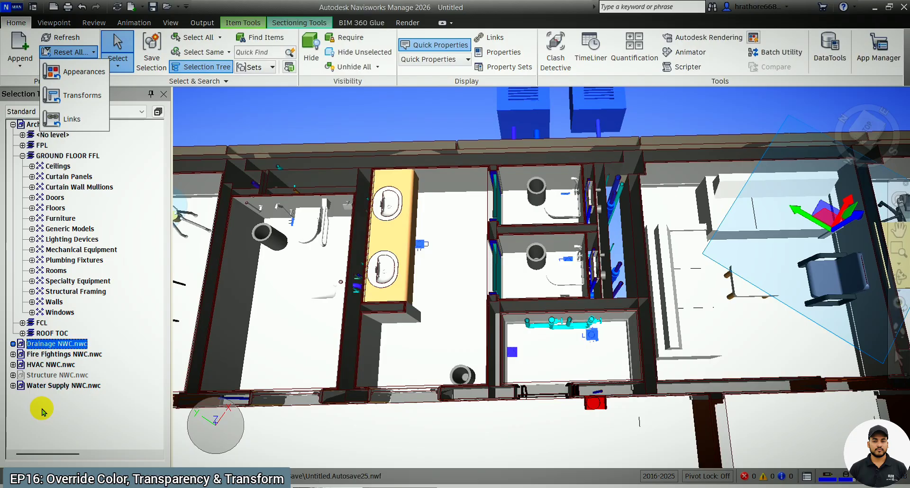
pyautogui.click(86, 71)
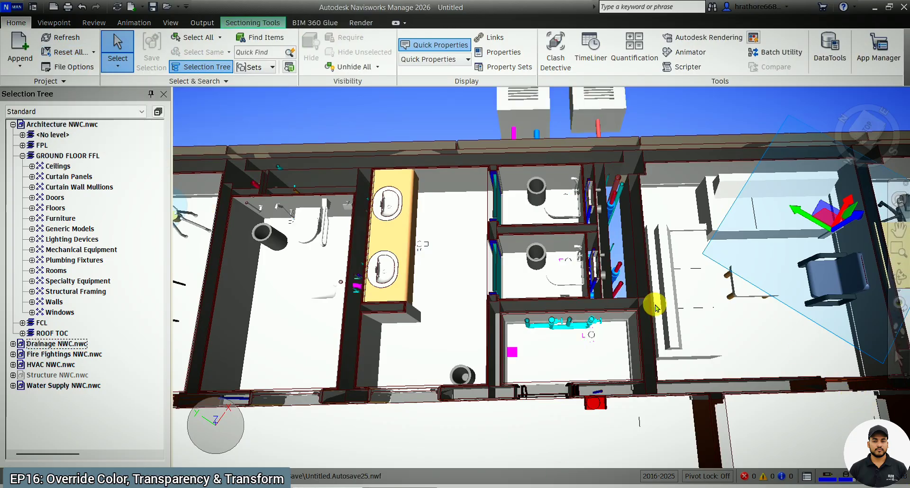
# Raise the horizontal section plane to expose the ductwork and HVAC units above the ground-floor rooms, and return to selecting items
pyautogui.click(899, 277)
pyautogui.scroll(-10, 705, 307)
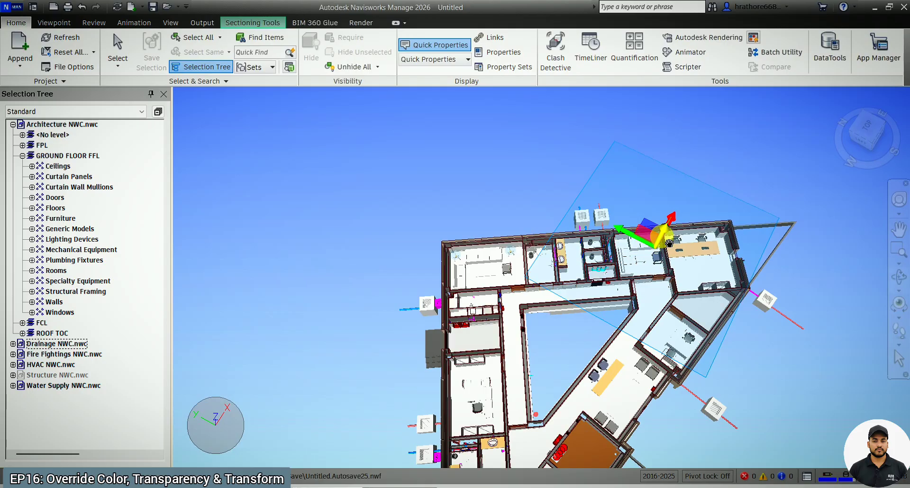
pyautogui.moveTo(664, 236); pyautogui.dragTo(675, 221)
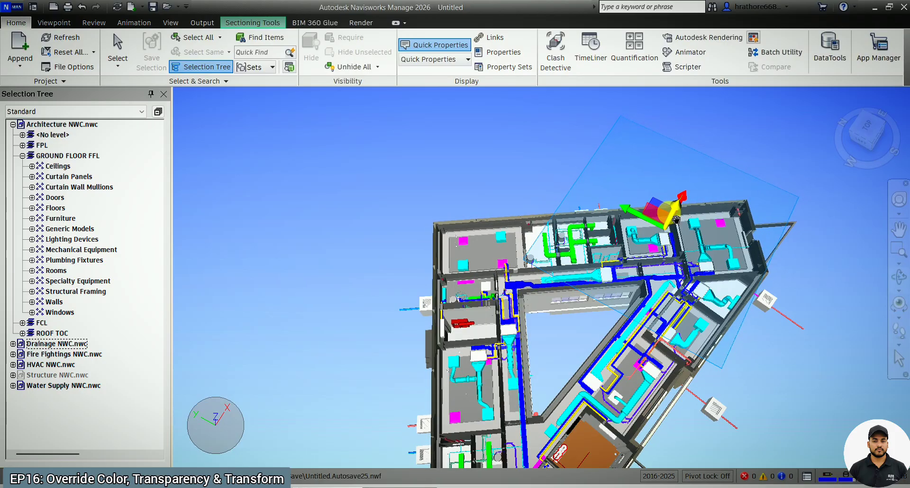
pyautogui.scroll(5, 676, 219)
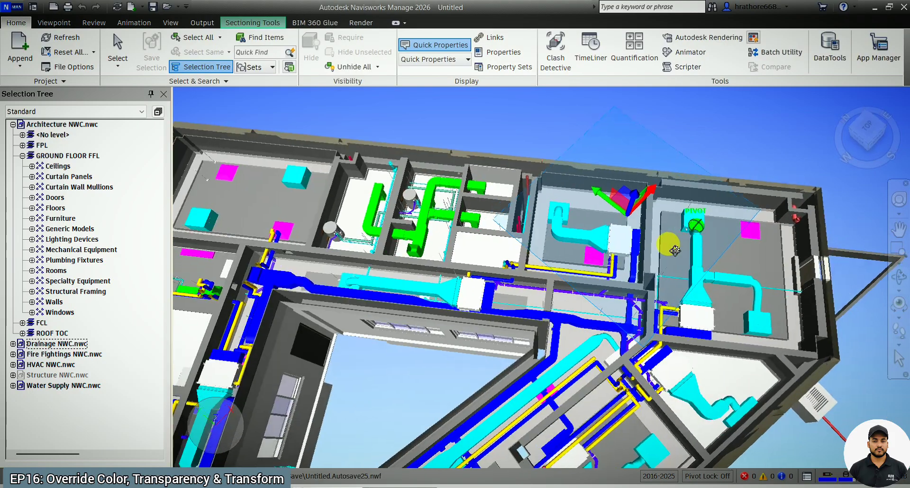
pyautogui.keyDown('shift'); pyautogui.moveTo(675, 250); pyautogui.dragTo(694, 256, button='middle'); pyautogui.keyUp('shift')
pyautogui.click(900, 361)
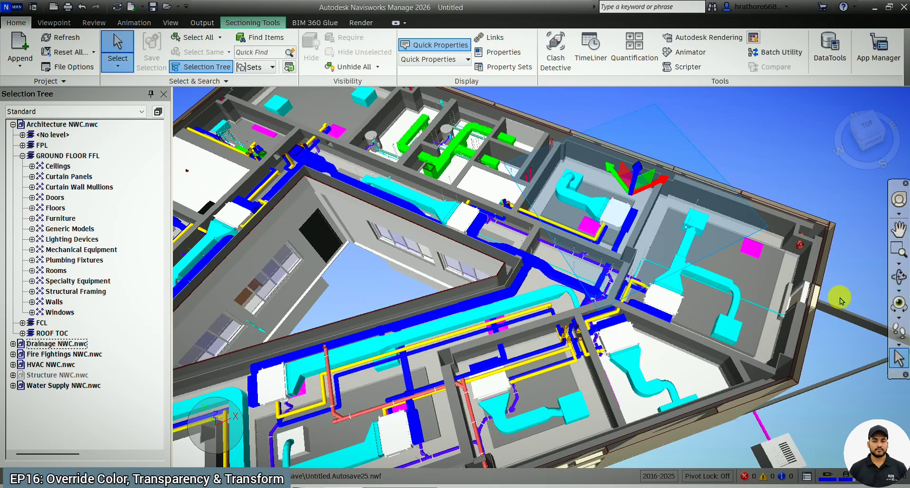
# Select the white HVAC_DIZ18_KIZ018 unit beside the section gizmo and show its element properties
pyautogui.scroll(2, 798, 145)
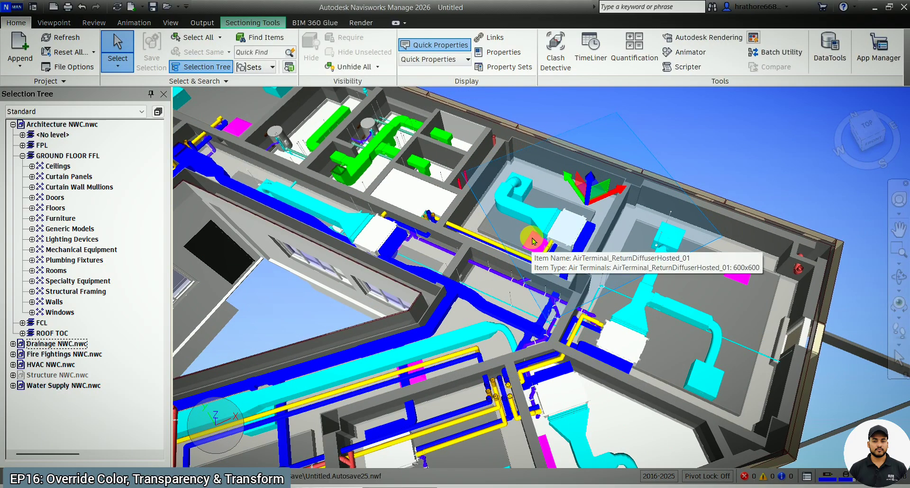
pyautogui.click(556, 228)
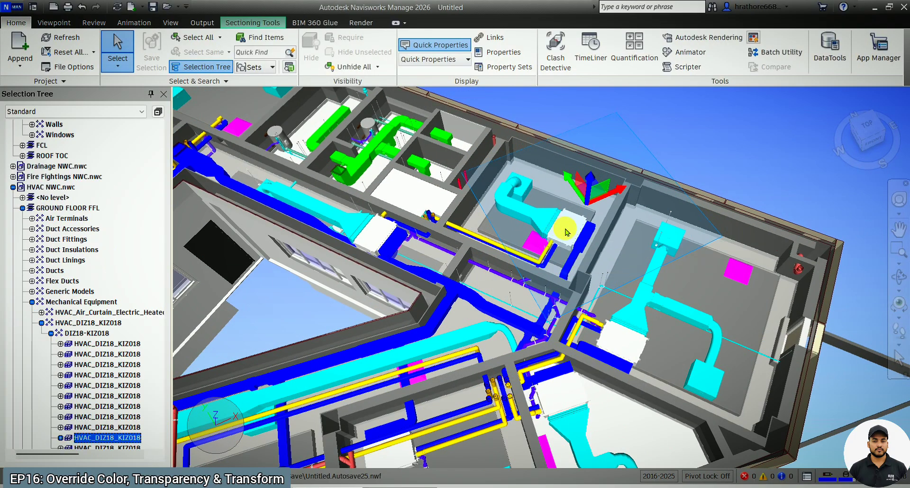
pyautogui.scroll(3, 728, 249)
pyautogui.scroll(-2, 490, 203)
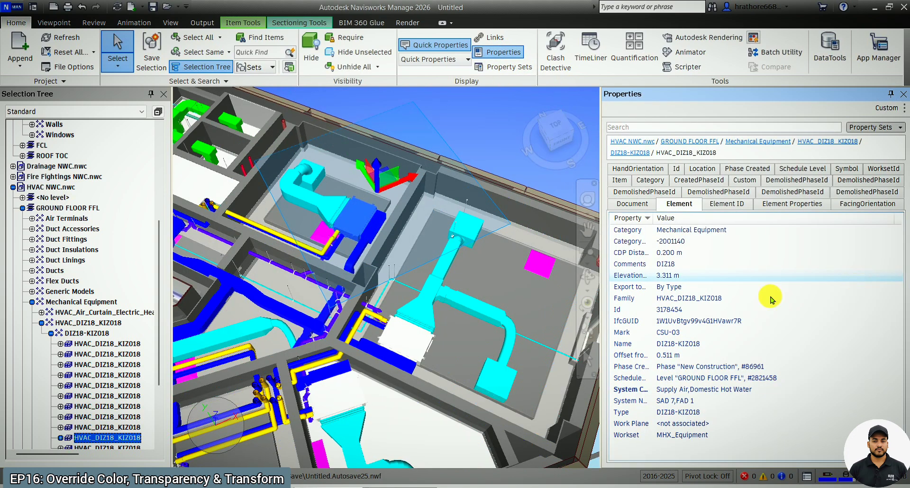
# Narrow the properties pane and find all items matching the selected unit's Mark value, CSU-03
pyautogui.moveTo(610, 328); pyautogui.dragTo(675, 335)
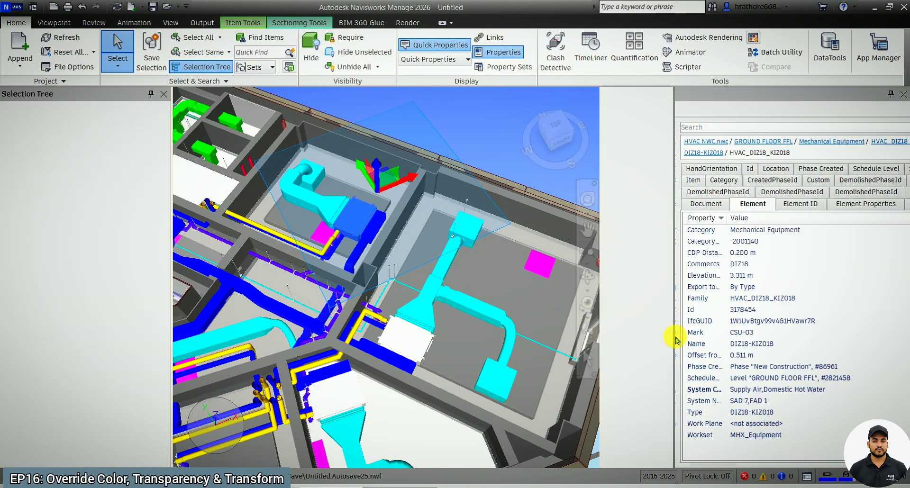
pyautogui.scroll(-1, 741, 354)
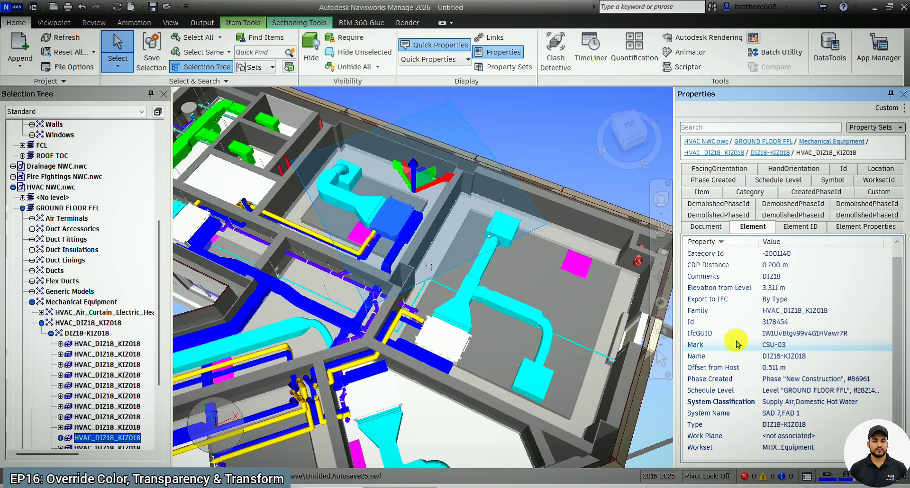
pyautogui.rightClick(782, 347)
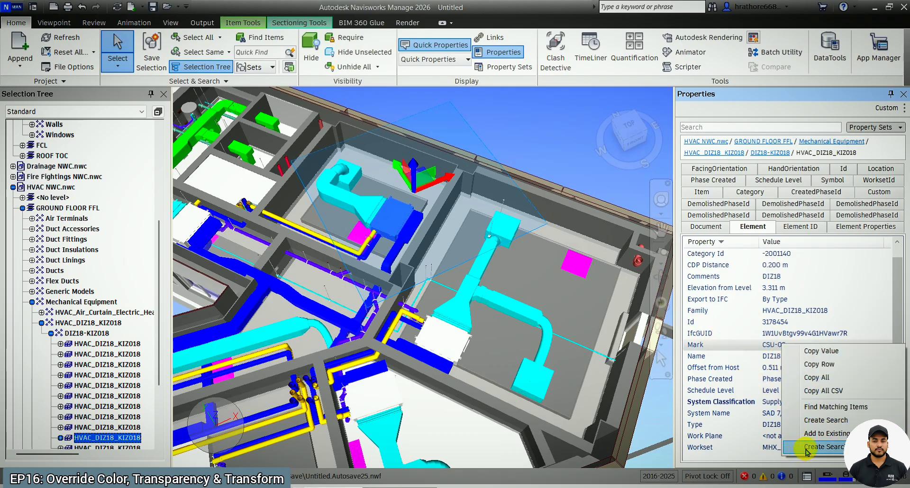
pyautogui.click(828, 406)
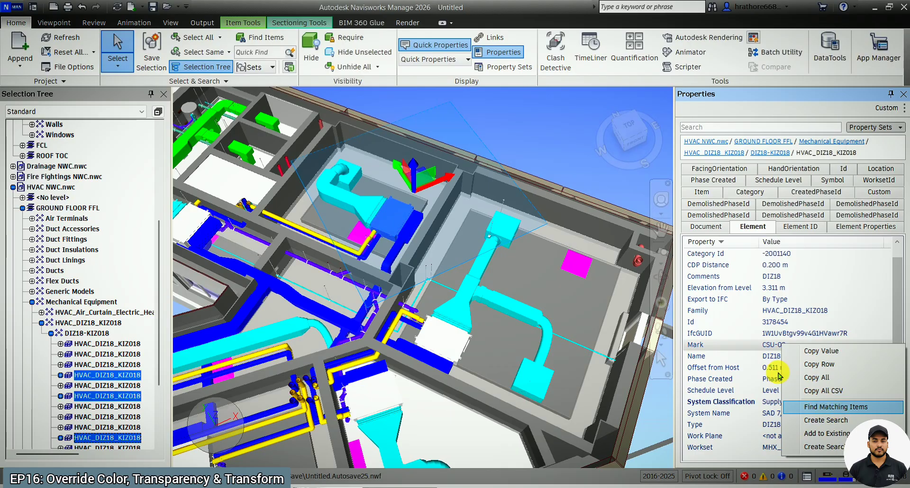
# Examine where the matching CSU-03 units sit in the building and in the selection tree, including the corner room's unit
pyautogui.scroll(-8, 548, 231)
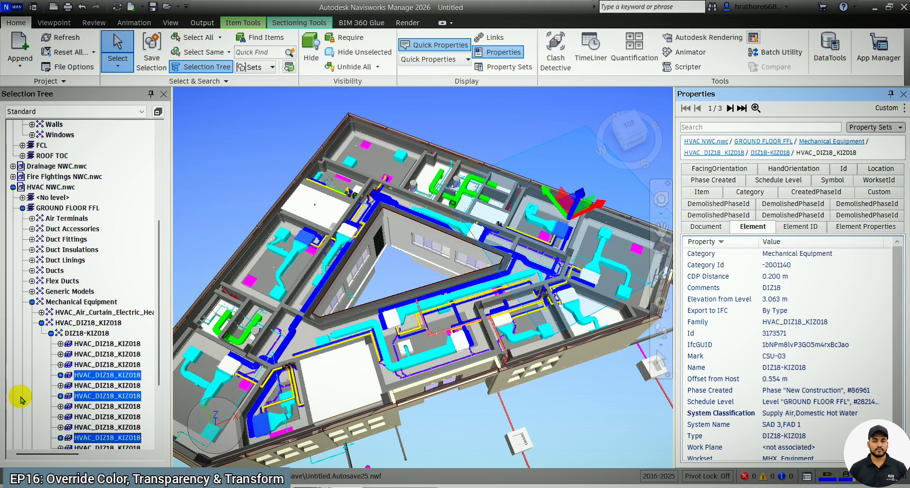
pyautogui.scroll(-3, 100, 338)
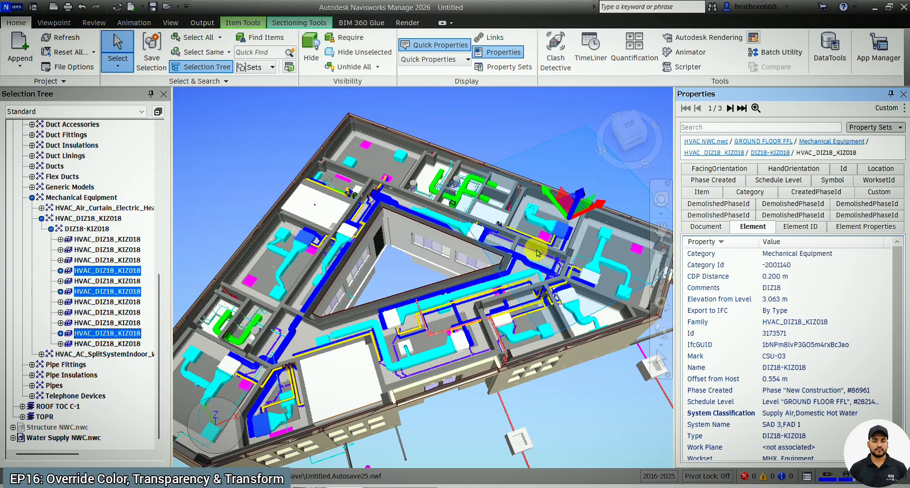
pyautogui.scroll(6, 269, 371)
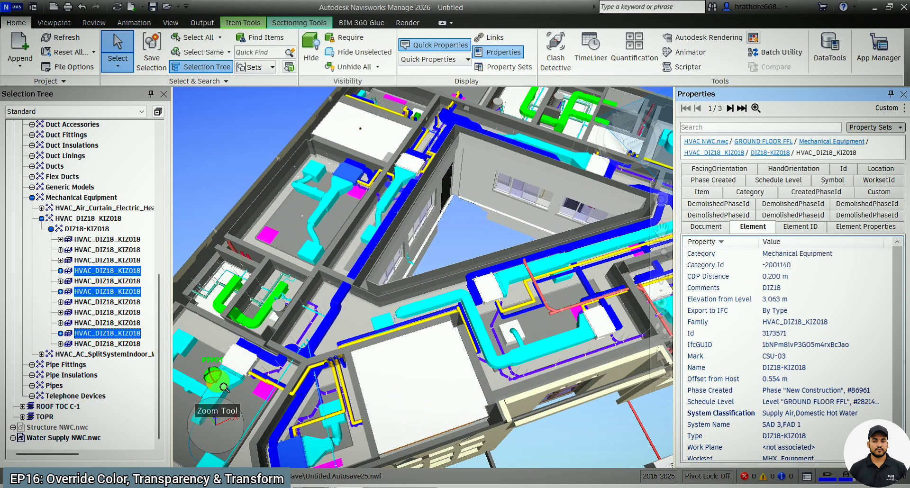
pyautogui.scroll(-5, 269, 370)
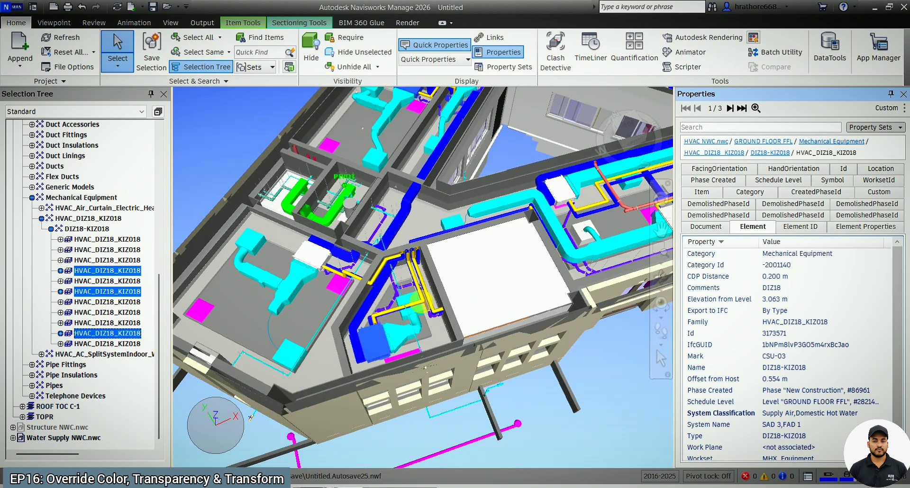
pyautogui.scroll(3, 408, 344)
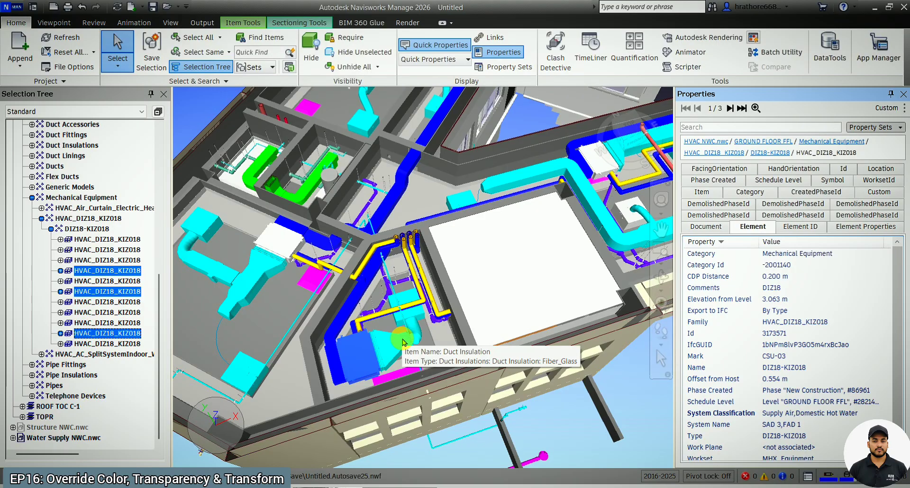
pyautogui.scroll(-2, 277, 408)
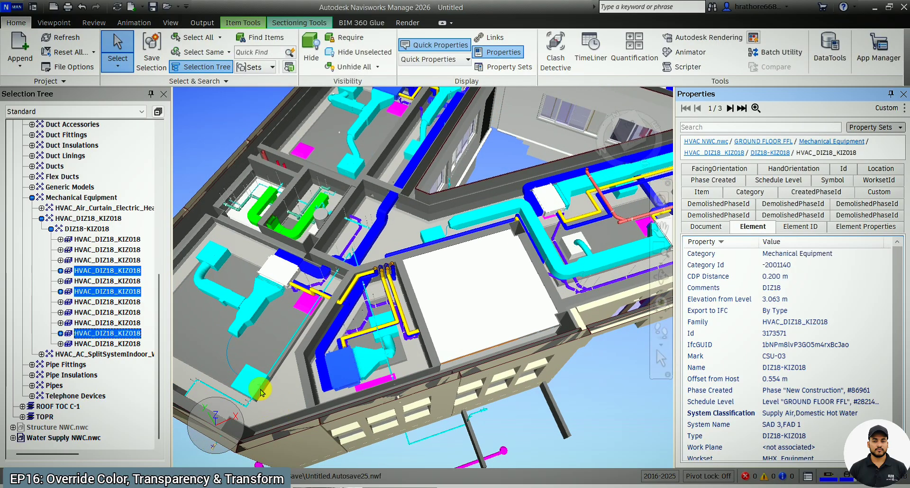
pyautogui.scroll(3, 327, 365)
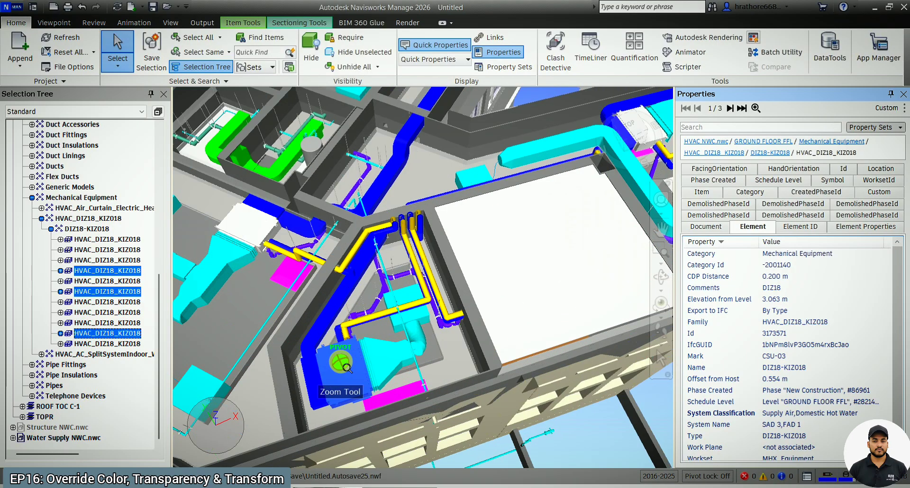
# Override the colour of the three matching CSU-03 units with orange, then clear the selection and inspect the recoloured unit
pyautogui.rightClick(102, 271)
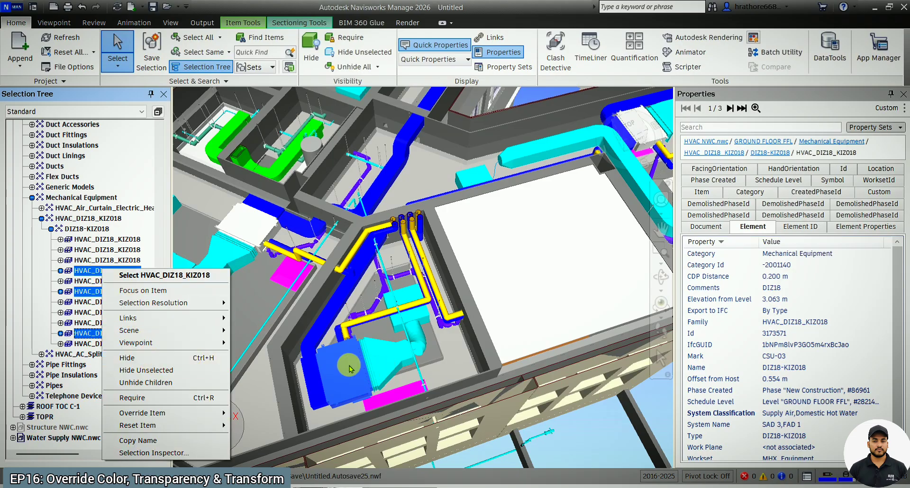
pyautogui.moveTo(185, 414)
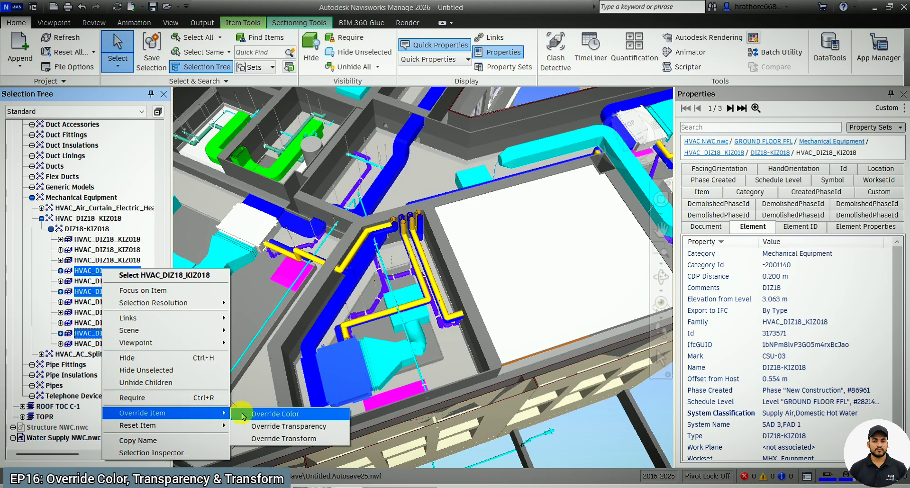
pyautogui.click(291, 420)
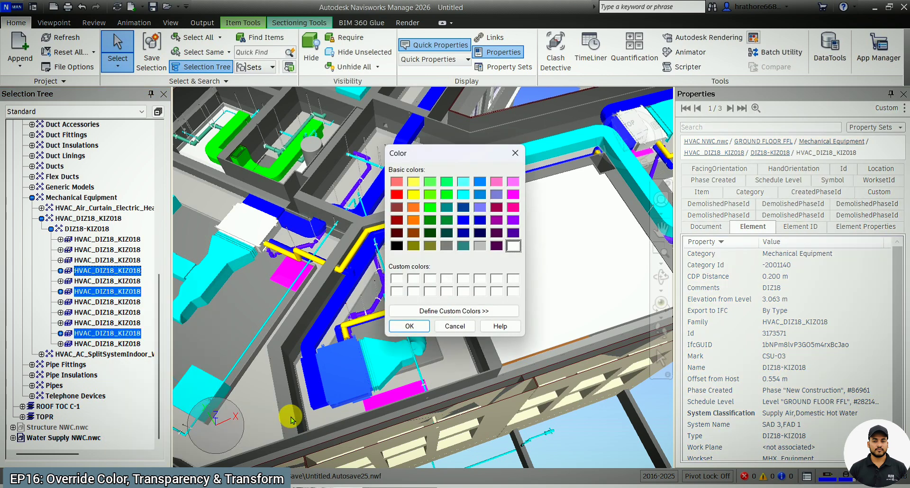
pyautogui.click(411, 209)
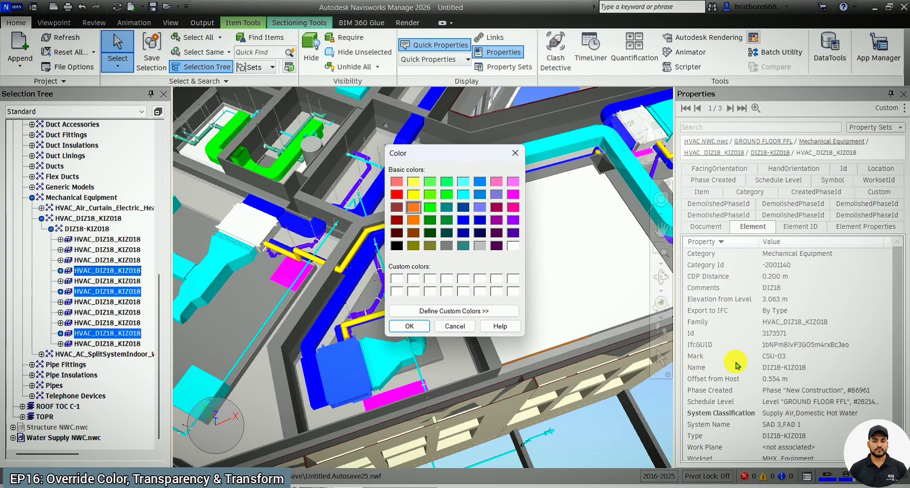
pyautogui.click(411, 327)
pyautogui.scroll(-6, 300, 331)
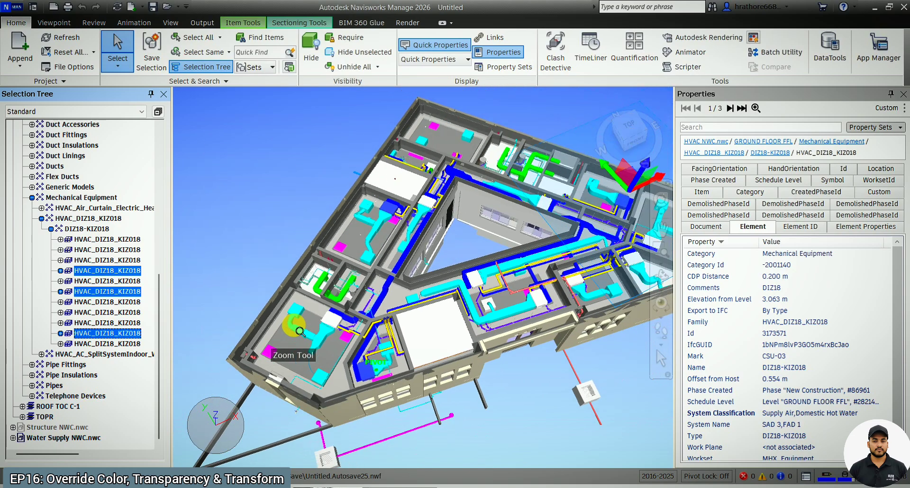
pyautogui.scroll(-2, 299, 331)
pyautogui.press('Escape')
pyautogui.scroll(5, 616, 200)
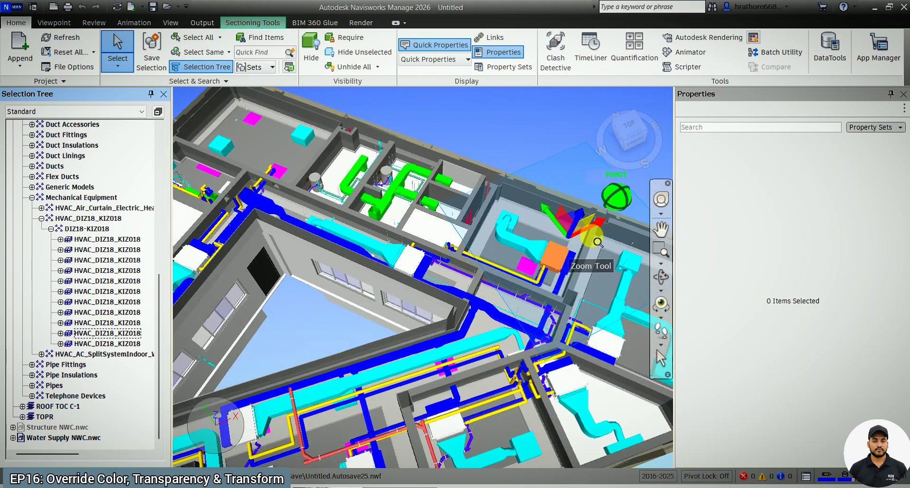
pyautogui.scroll(4, 598, 243)
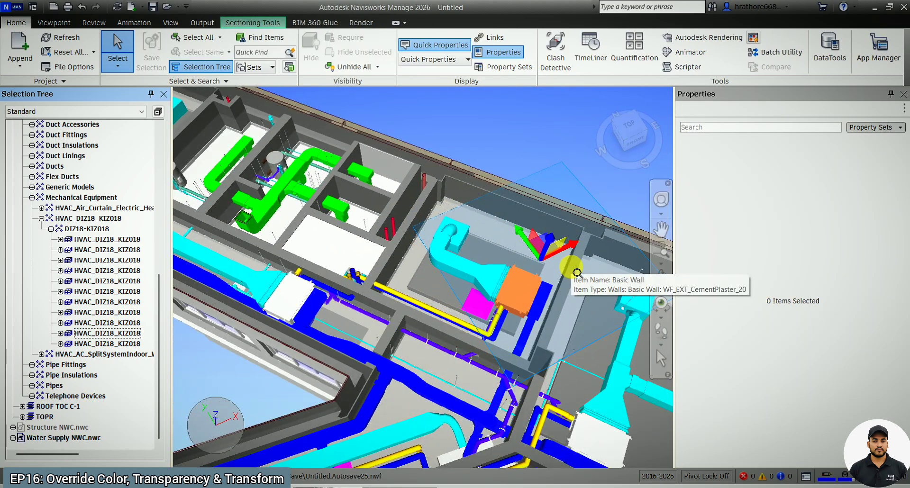
# Collapse HVAC NWC.nwc in the selection tree and reset all appearance overrides across the whole project
pyautogui.scroll(7, 71, 183)
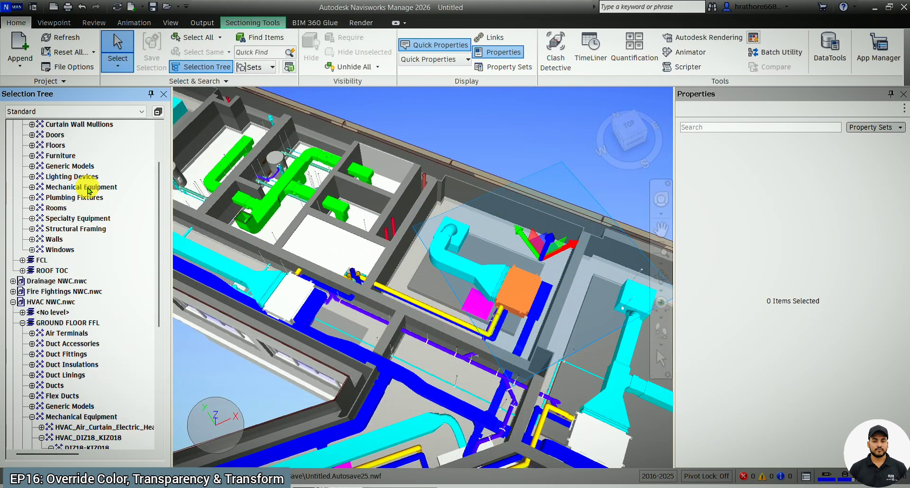
pyautogui.click(13, 301)
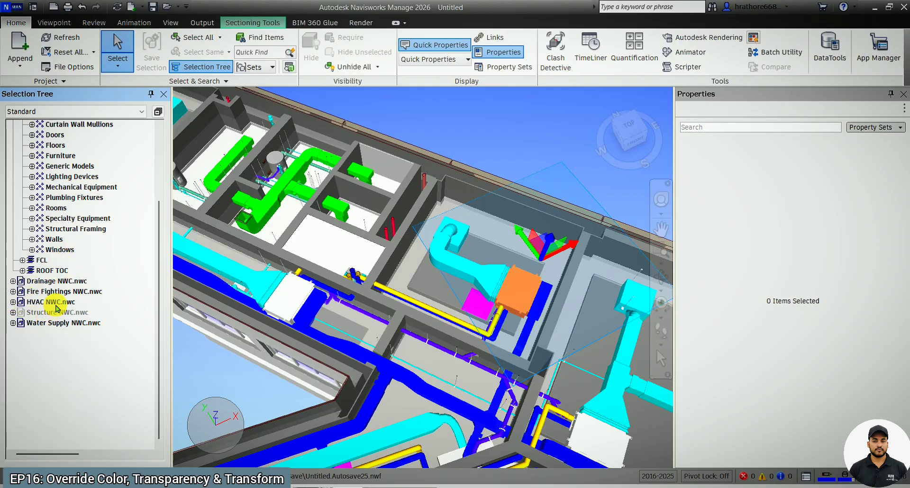
pyautogui.click(61, 302)
pyautogui.rightClick(61, 302)
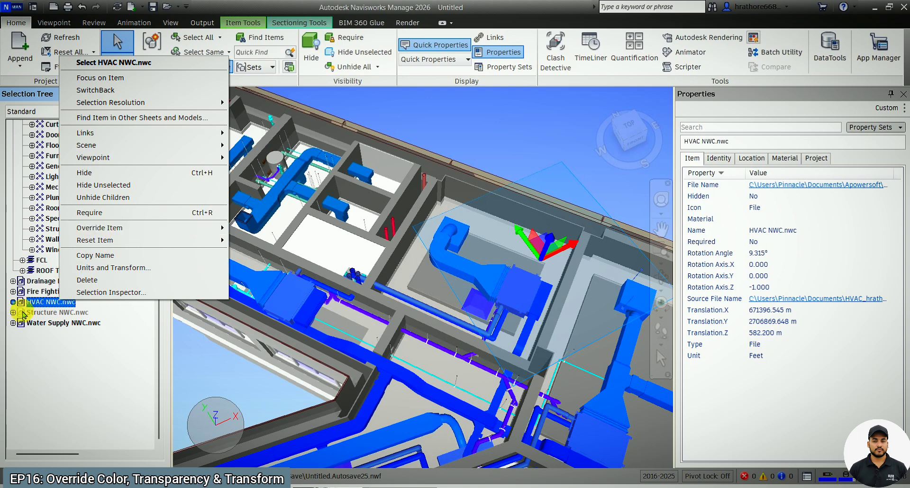
pyautogui.click(93, 53)
pyautogui.click(94, 52)
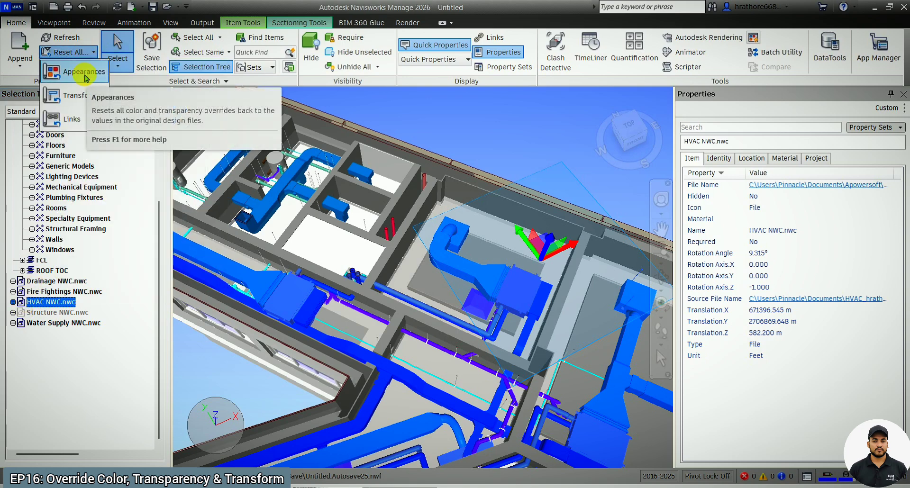
pyautogui.click(85, 75)
pyautogui.click(522, 126)
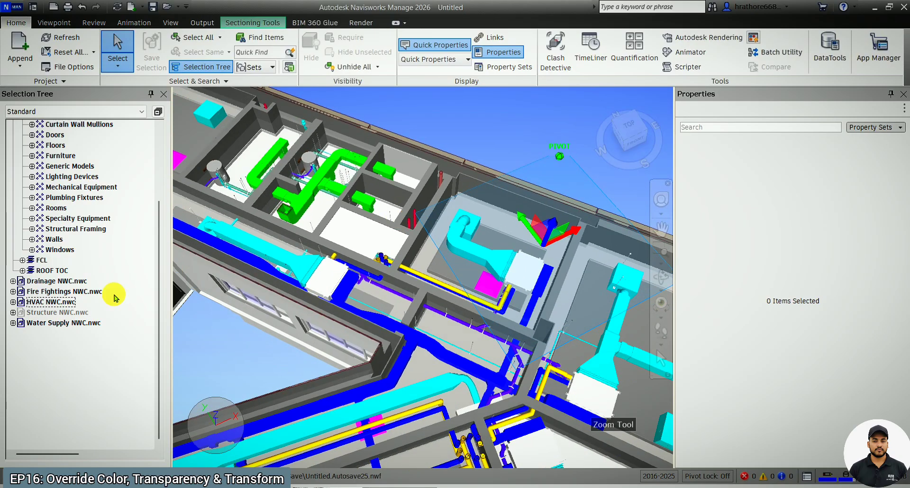
# Show the Reset Item options for HVAC NWC.nwc, then dismiss them without applying any and clear the selection
pyautogui.rightClick(66, 301)
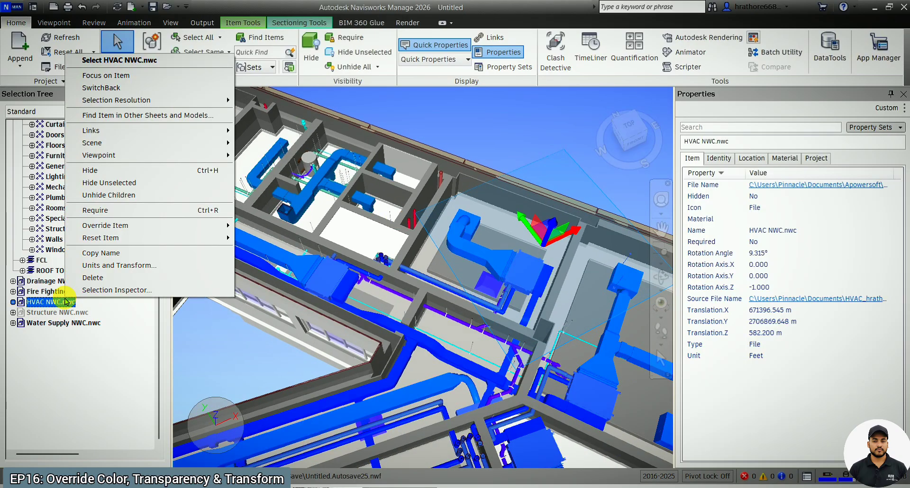
pyautogui.moveTo(109, 238)
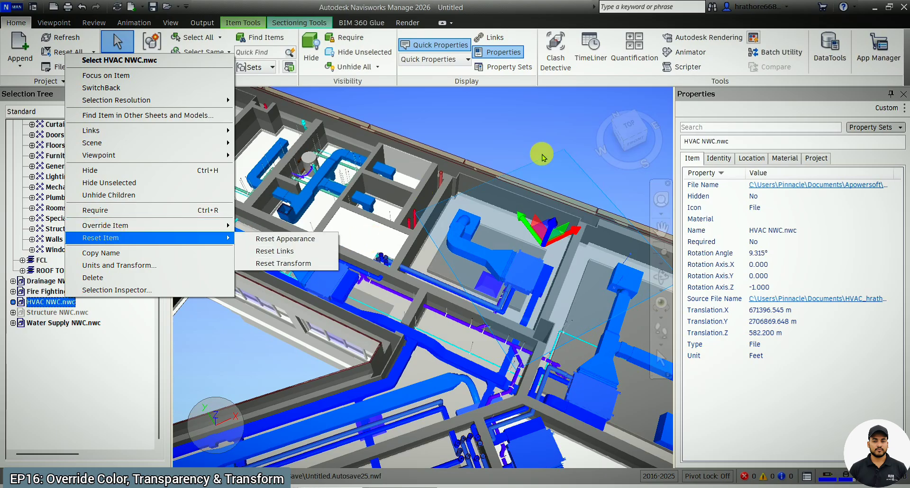
pyautogui.click(582, 146)
pyautogui.click(582, 145)
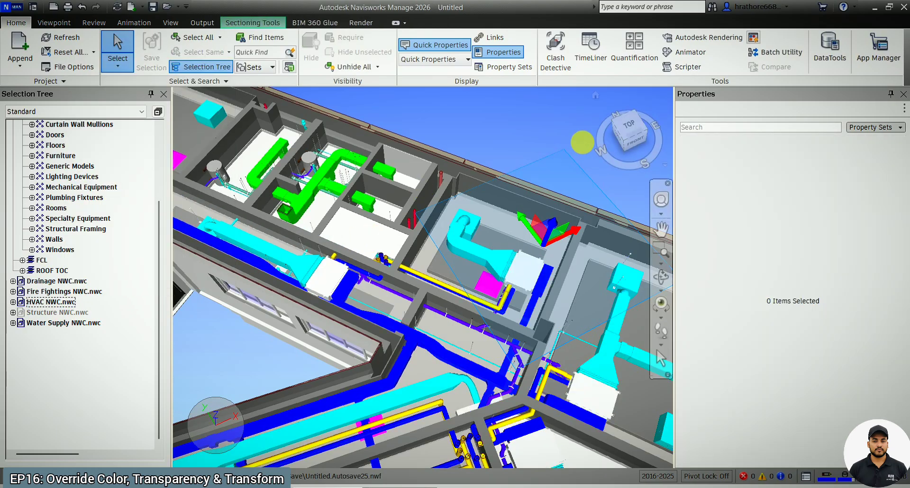
# Close the properties pane to enlarge the model view of the building
pyautogui.scroll(-3, 583, 145)
pyautogui.scroll(-2, 582, 146)
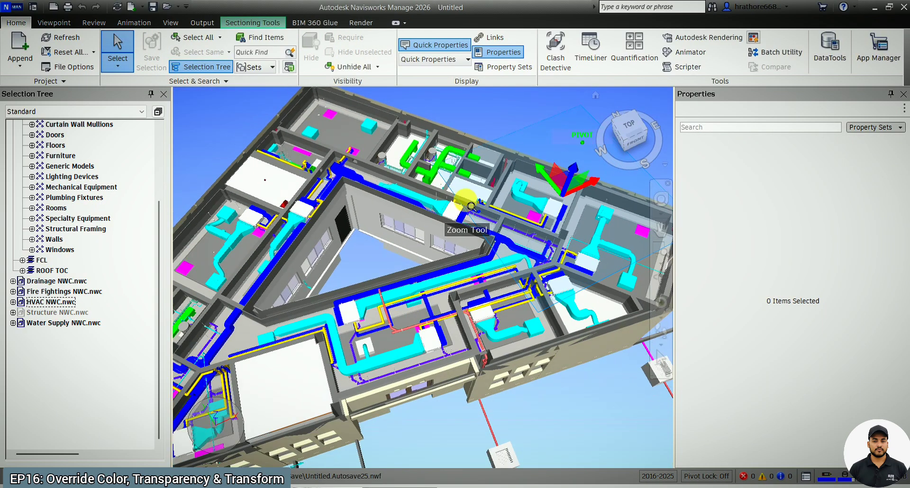
pyautogui.click(903, 94)
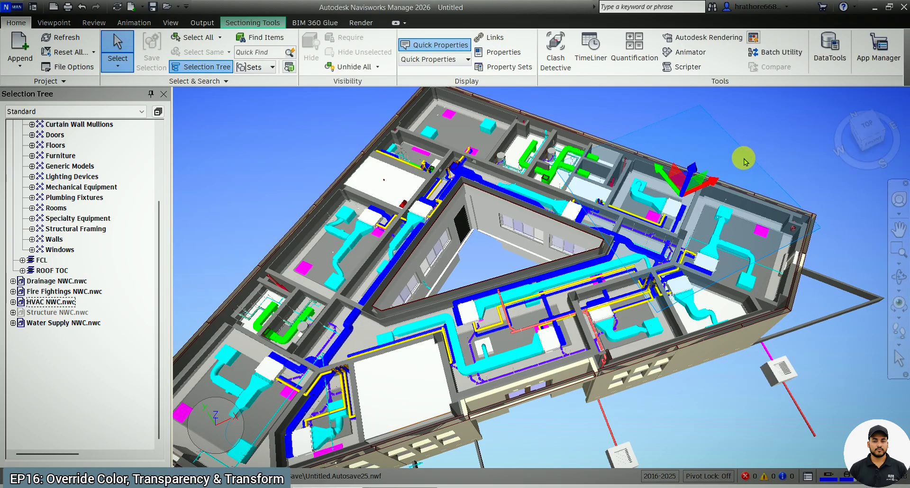
# Pick the white HVAC unit beside the section gizmo, switch to the top view and clear the selection
pyautogui.scroll(2, 773, 154)
pyautogui.scroll(2, 780, 160)
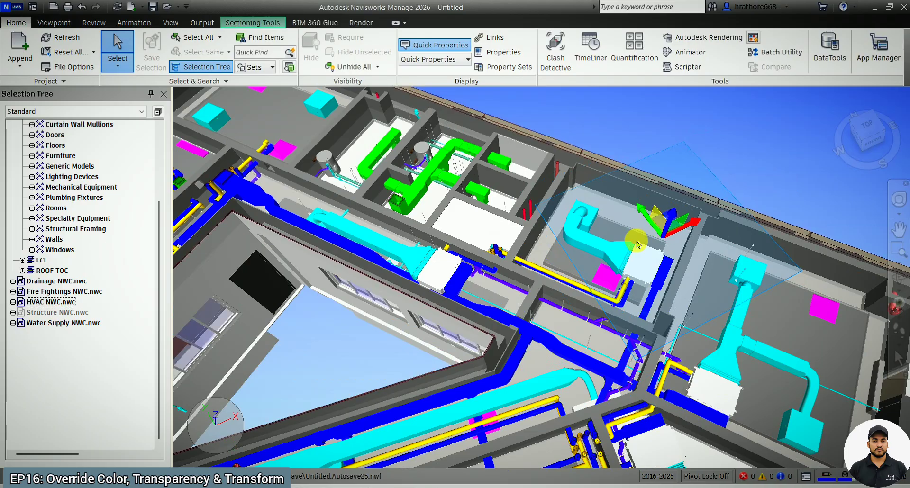
pyautogui.click(645, 265)
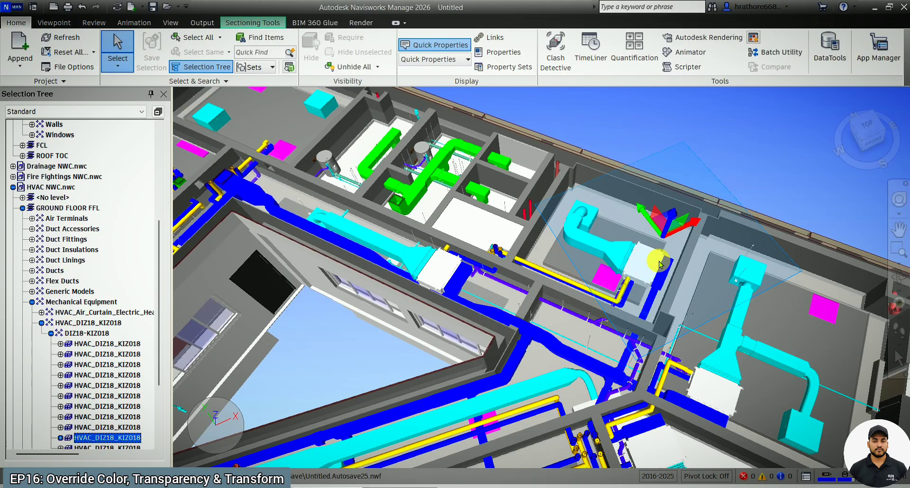
pyautogui.click(873, 125)
pyautogui.press('Escape')
# Move the section gizmo off the building, beyond its upper-right outer wall, in the top view
pyautogui.scroll(-5, 632, 271)
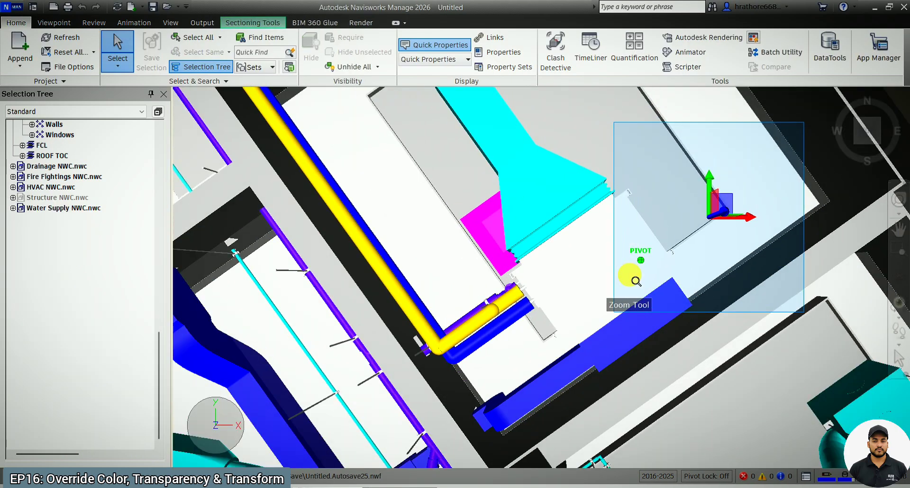
pyautogui.scroll(-5, 636, 281)
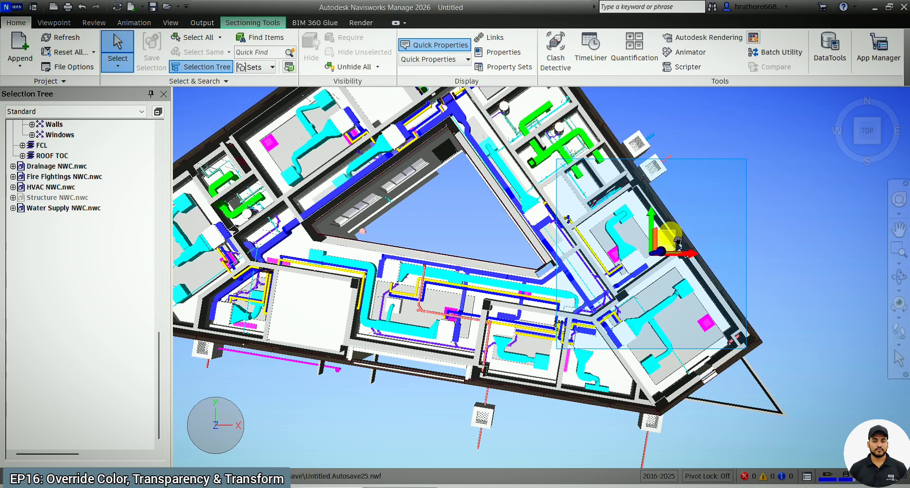
pyautogui.moveTo(723, 189); pyautogui.dragTo(799, 113)
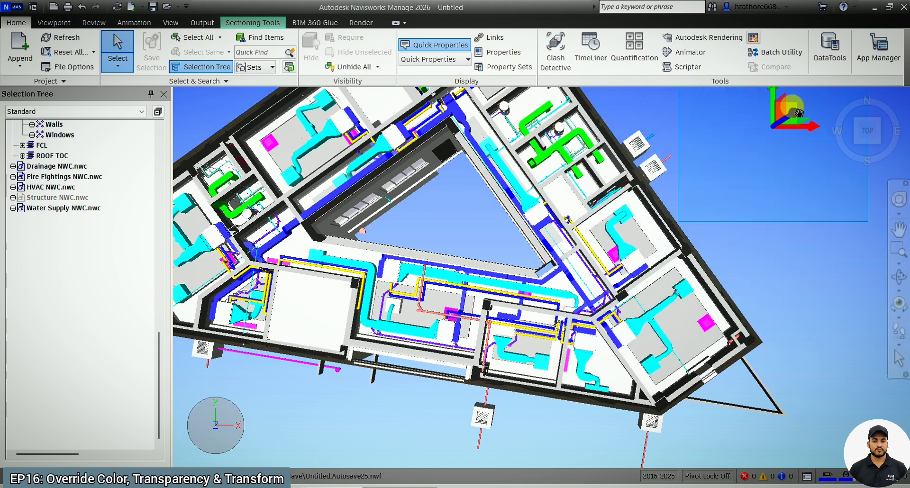
pyautogui.scroll(-2, 595, 282)
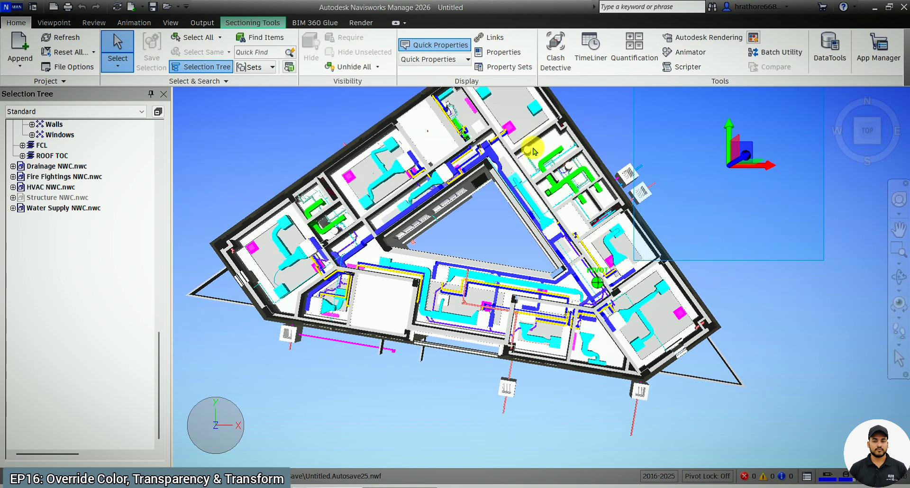
# Select the insulation on the straight green duct run in the small room with the round white tank
pyautogui.scroll(4, 290, 127)
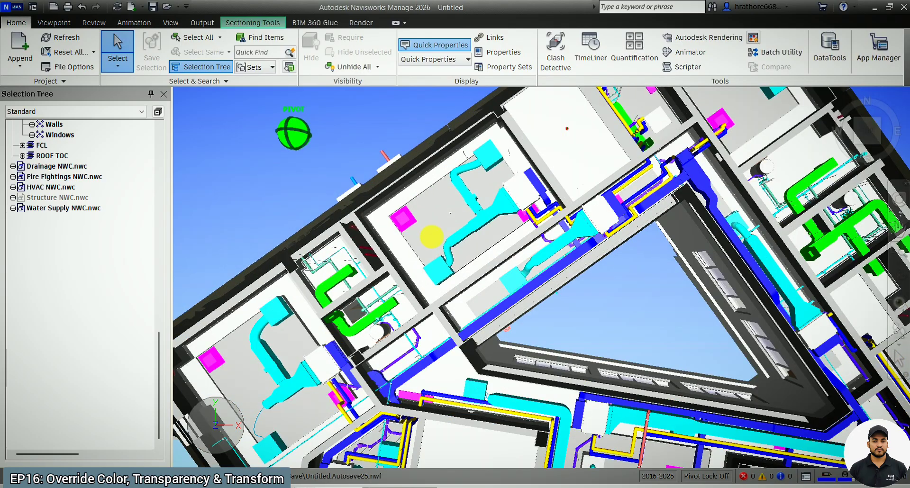
pyautogui.scroll(4, 326, 288)
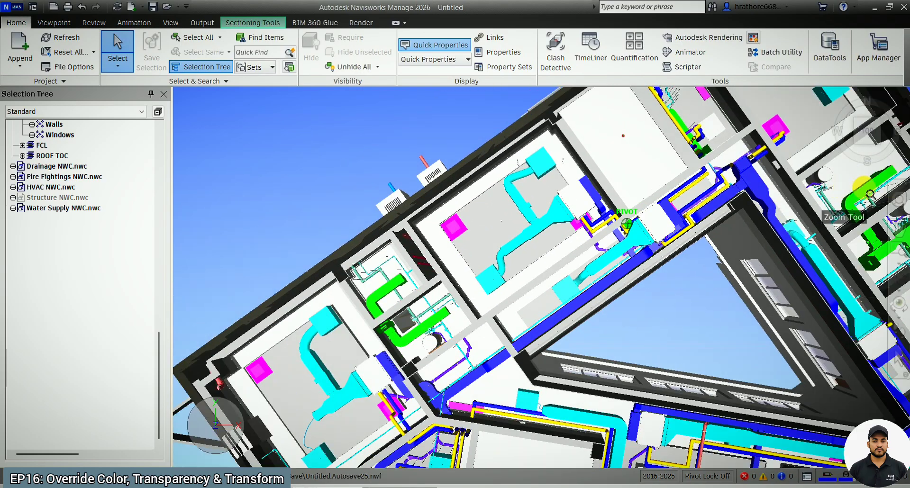
pyautogui.click(897, 229)
pyautogui.moveTo(421, 330); pyautogui.dragTo(510, 276)
pyautogui.scroll(4, 334, 307)
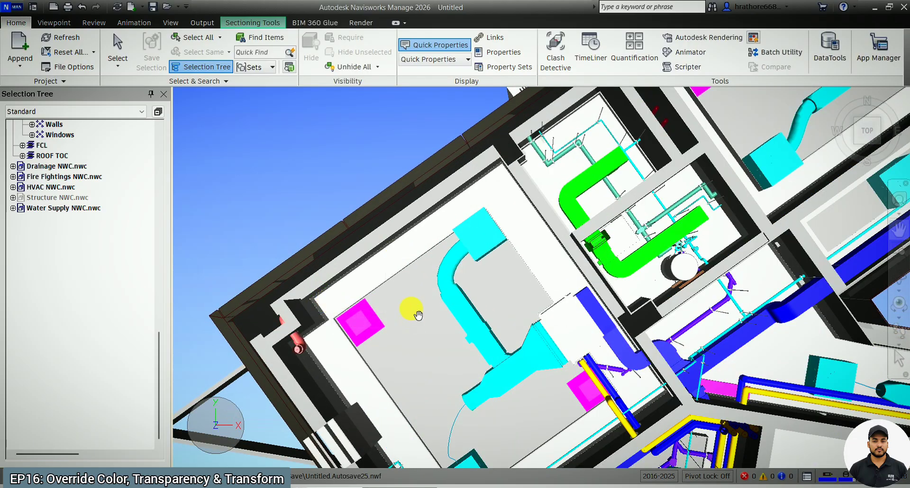
pyautogui.moveTo(498, 294); pyautogui.dragTo(323, 411)
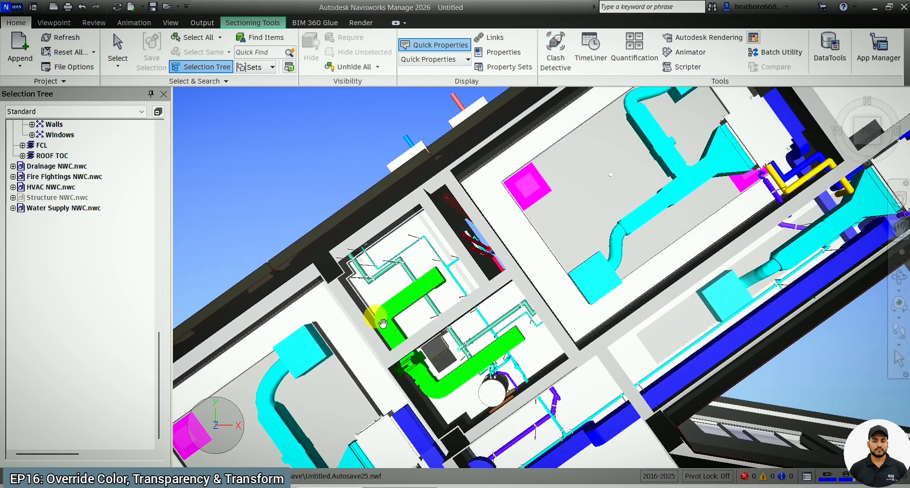
pyautogui.scroll(2, 383, 312)
pyautogui.scroll(2, 402, 304)
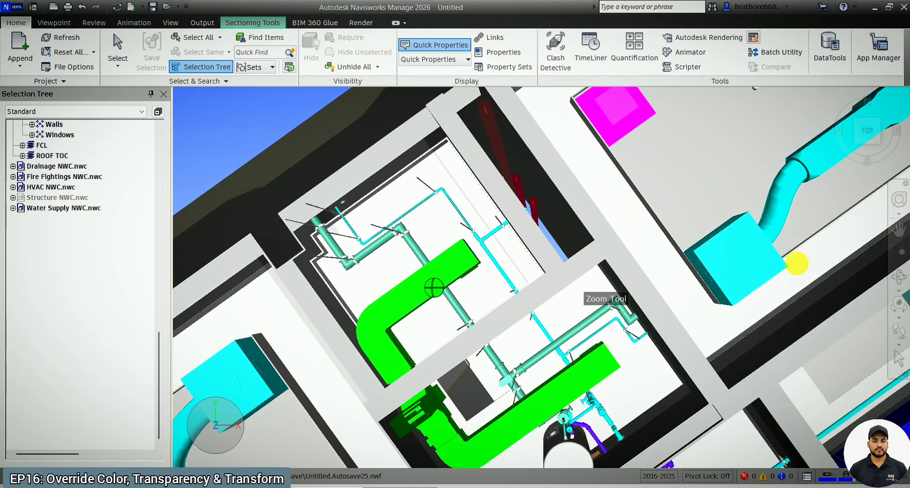
pyautogui.click(899, 360)
pyautogui.click(586, 388)
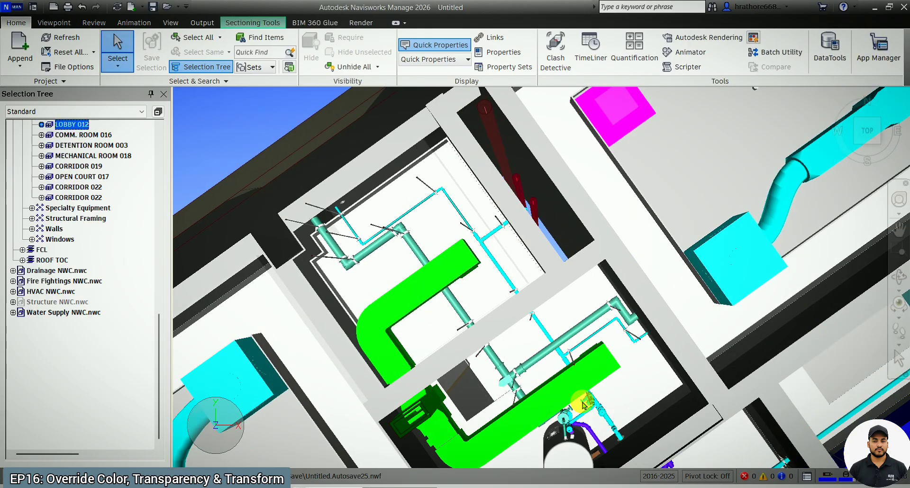
pyautogui.click(620, 389)
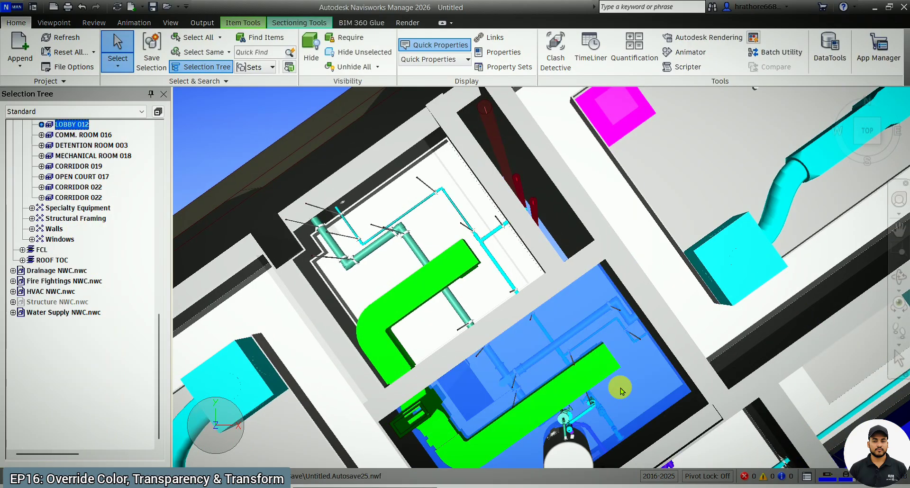
pyautogui.click(590, 372)
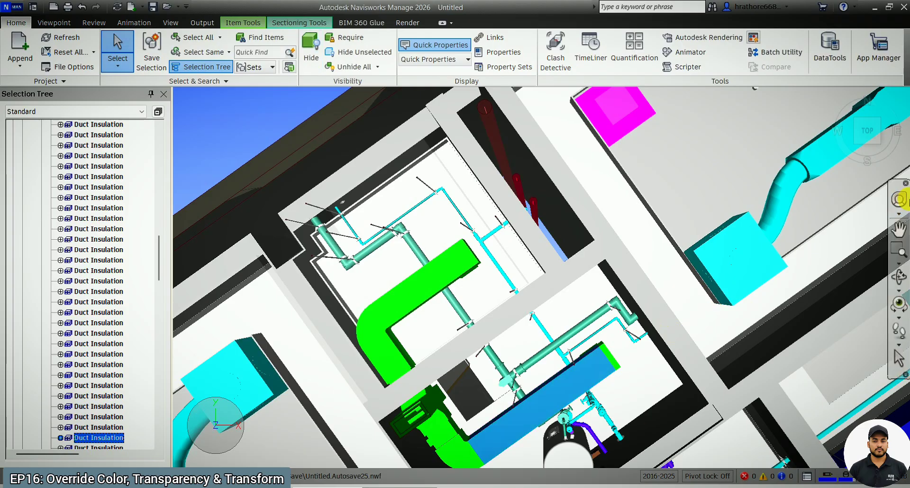
# Examine the selected duct insulation and its position relative to the pipes and tank in the small room
pyautogui.click(899, 240)
pyautogui.moveTo(630, 358); pyautogui.dragTo(544, 275)
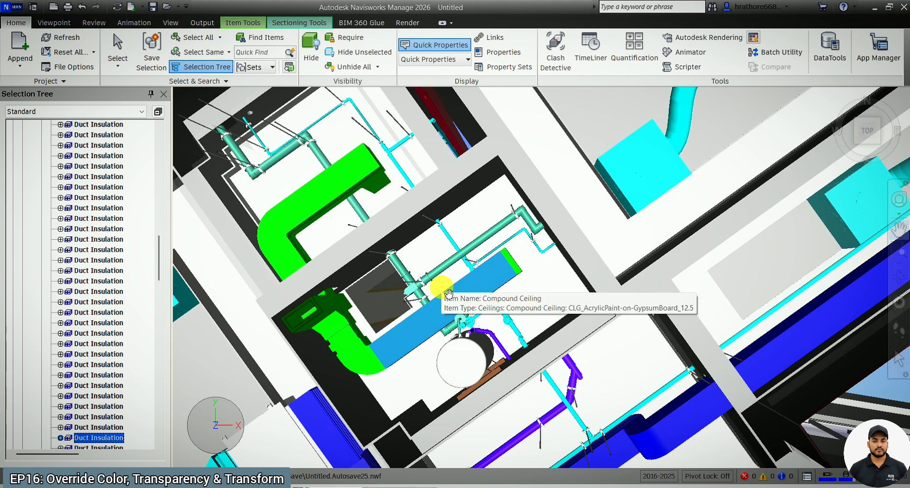
pyautogui.scroll(1, 339, 338)
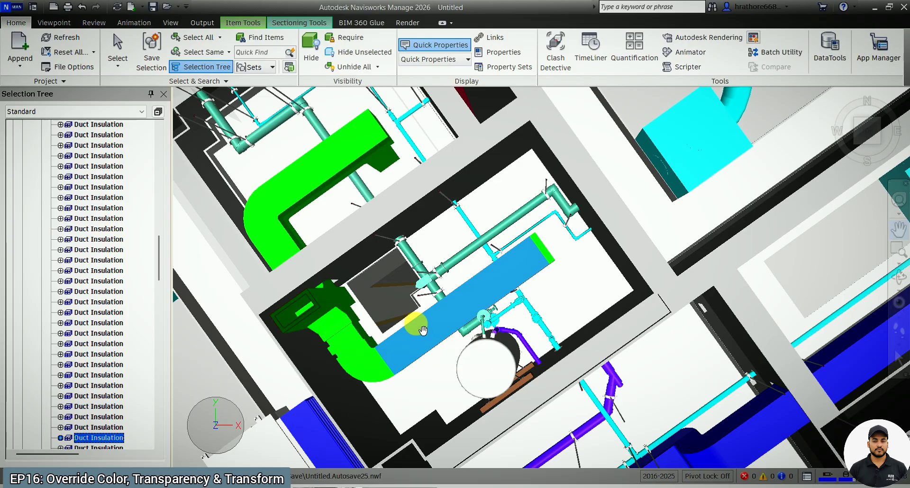
pyautogui.moveTo(424, 329)
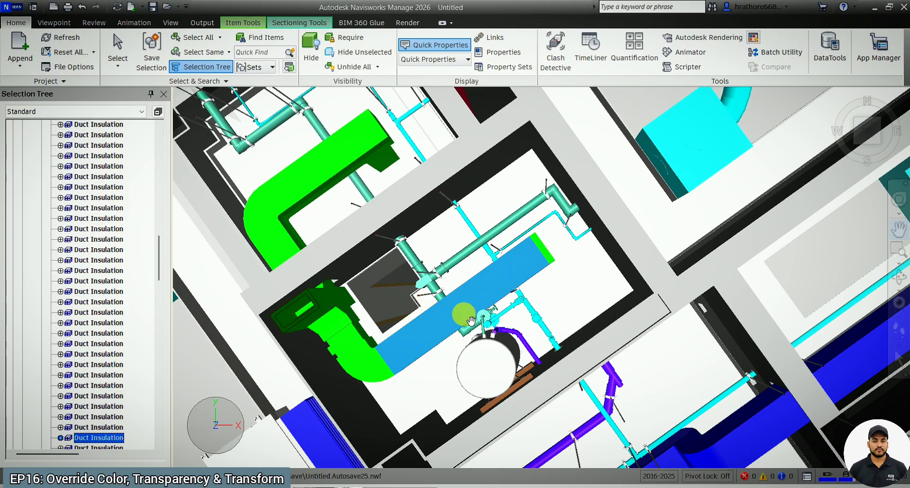
pyautogui.moveTo(523, 271)
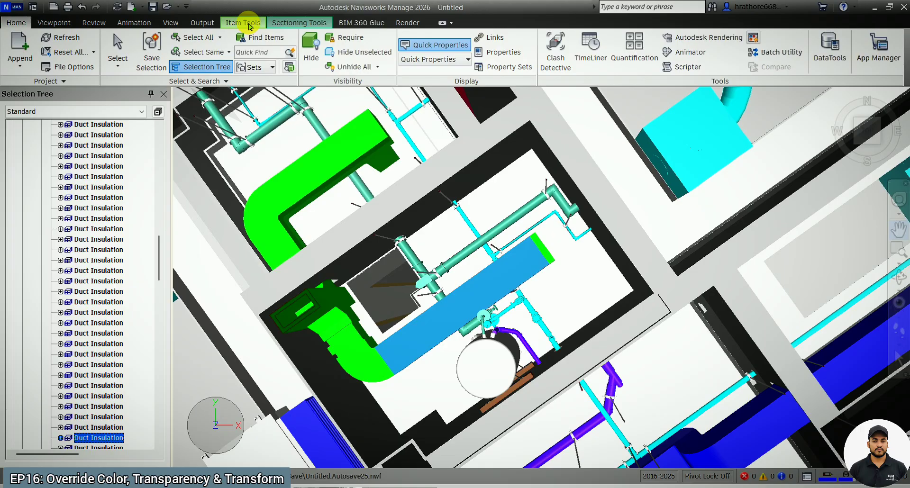
pyautogui.click(243, 22)
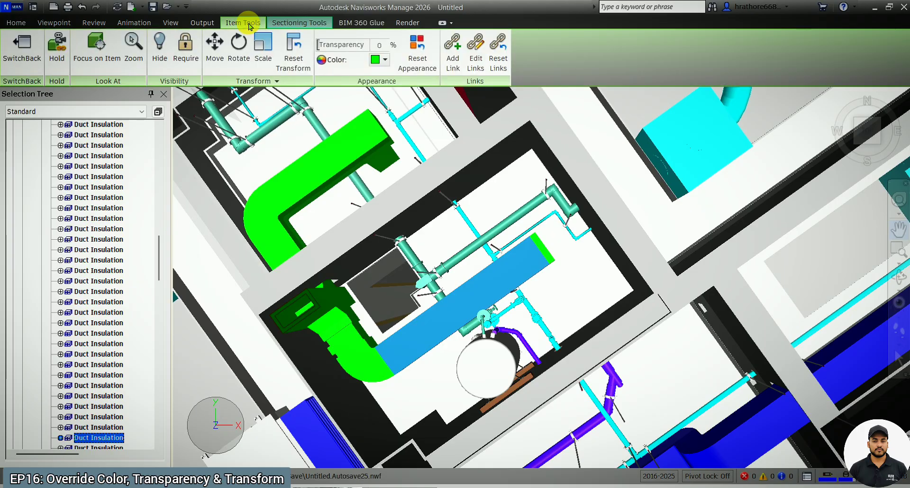
pyautogui.click(214, 52)
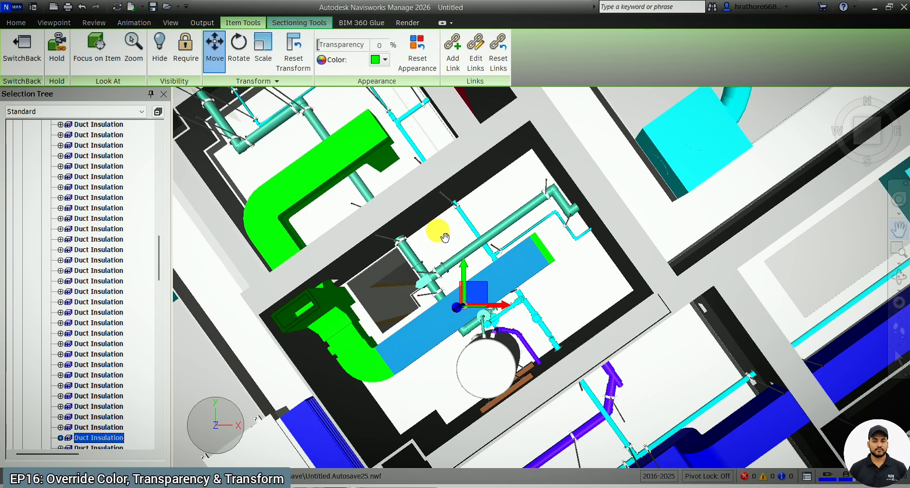
pyautogui.click(216, 60)
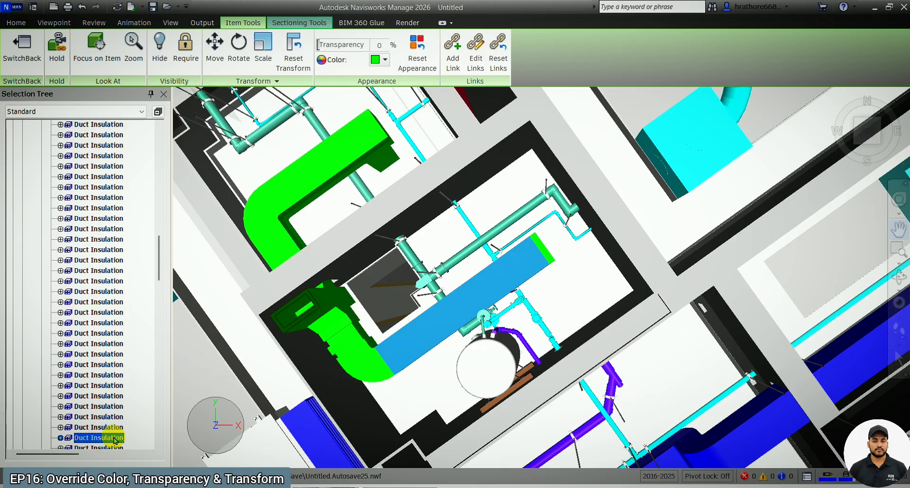
# Override the selected duct insulation's transform with offsets of 1 m in X and 1 m in Y
pyautogui.scroll(-6, 114, 427)
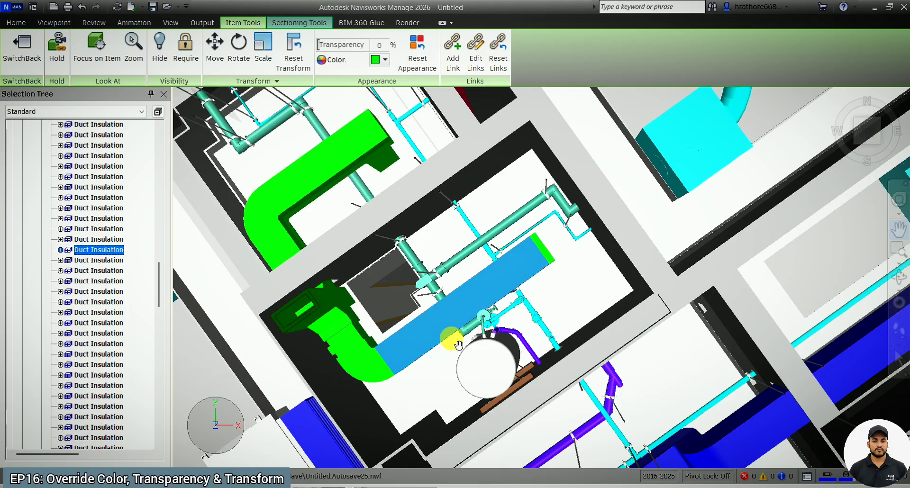
pyautogui.rightClick(118, 255)
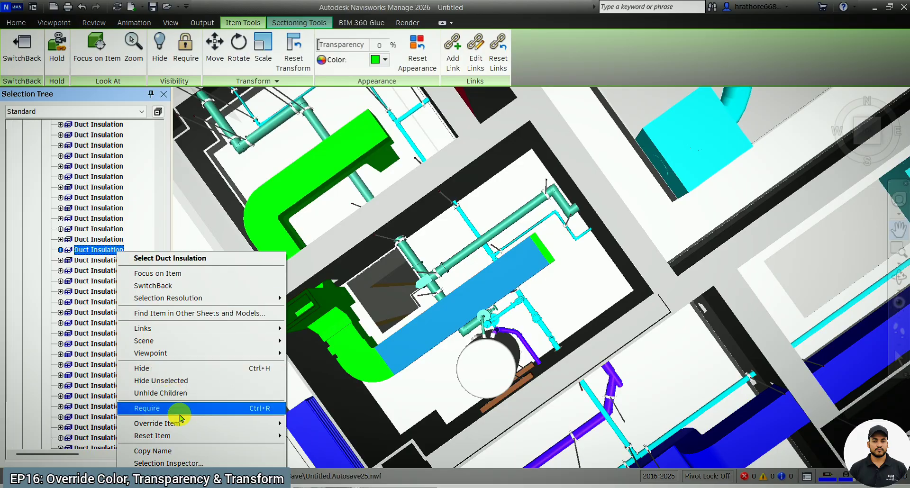
pyautogui.moveTo(178, 424)
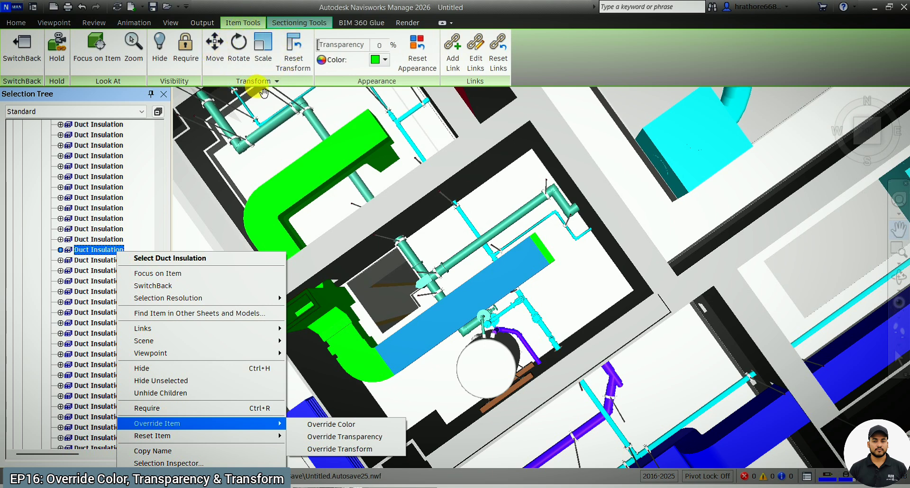
pyautogui.click(313, 449)
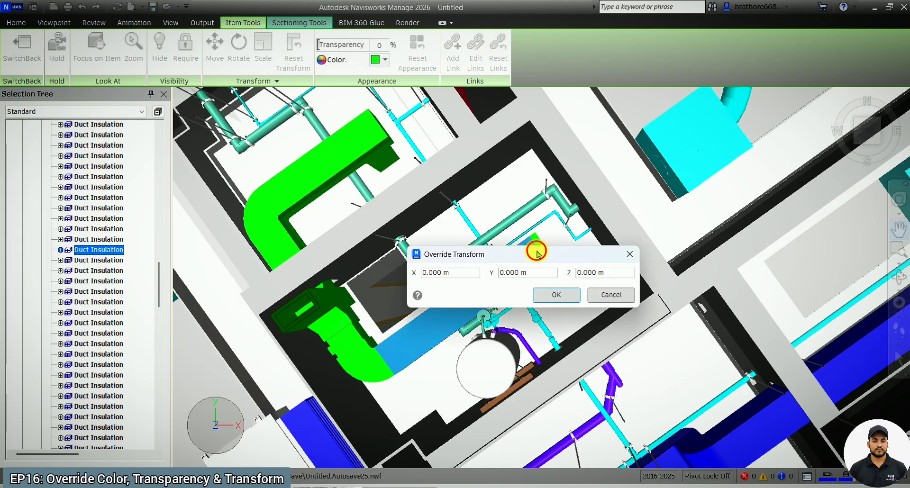
pyautogui.moveTo(537, 254); pyautogui.dragTo(487, 190)
pyautogui.moveTo(420, 208); pyautogui.dragTo(368, 207)
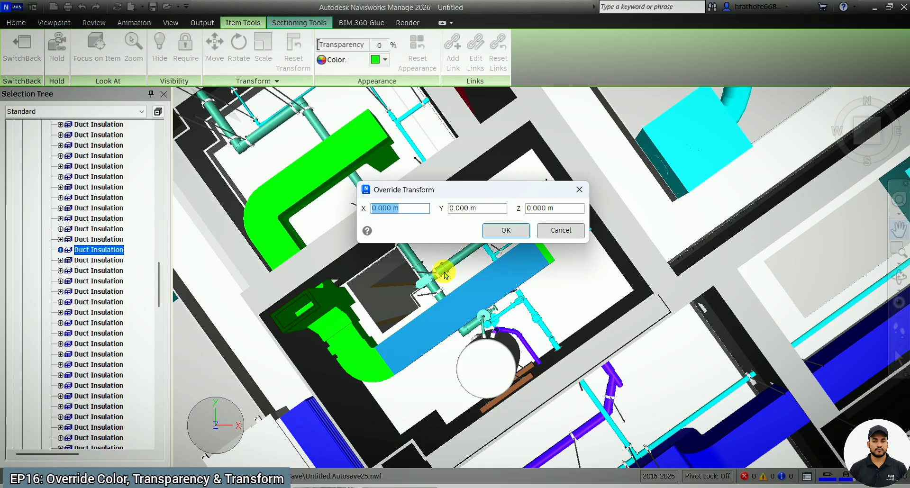
pyautogui.press('Tab')
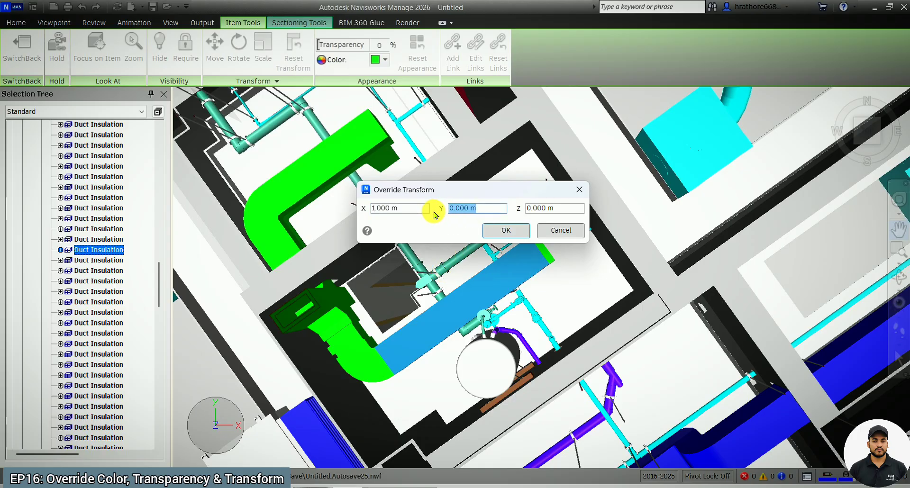
pyautogui.click(499, 232)
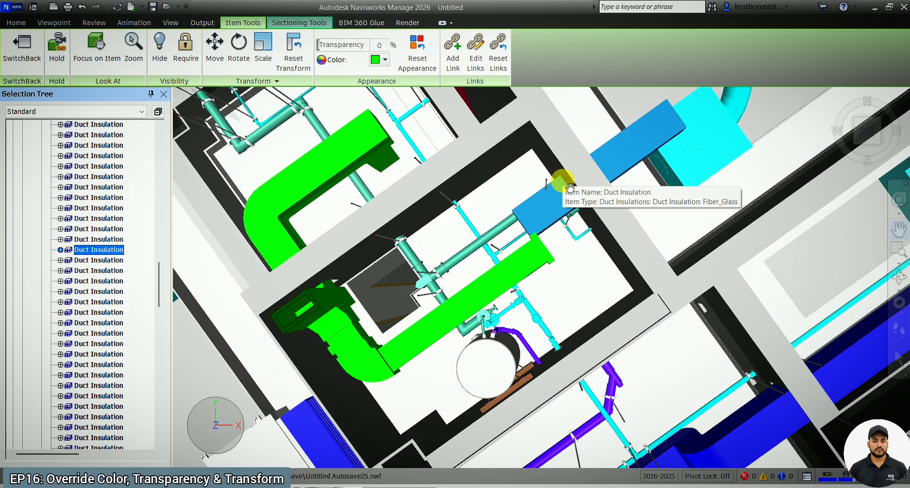
# Review the X, Y and Z values in the duct insulation's transform override and cancel without changing them
pyautogui.rightClick(99, 252)
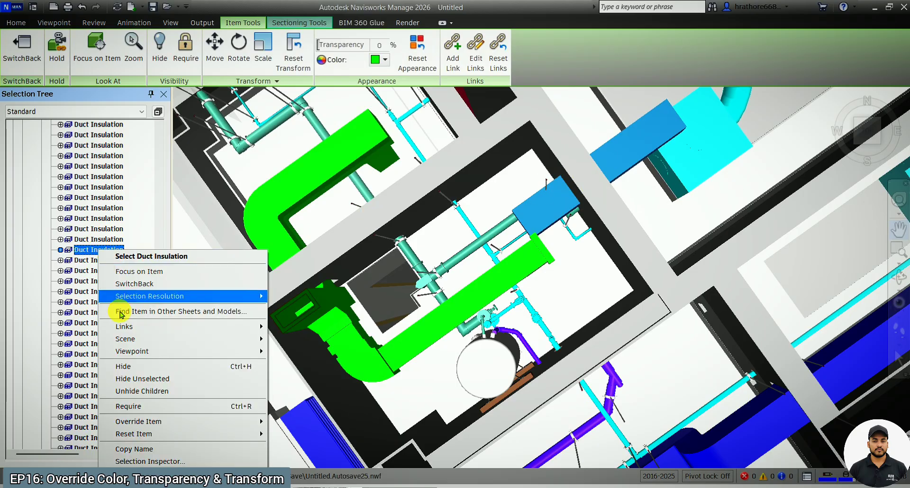
pyautogui.moveTo(165, 424)
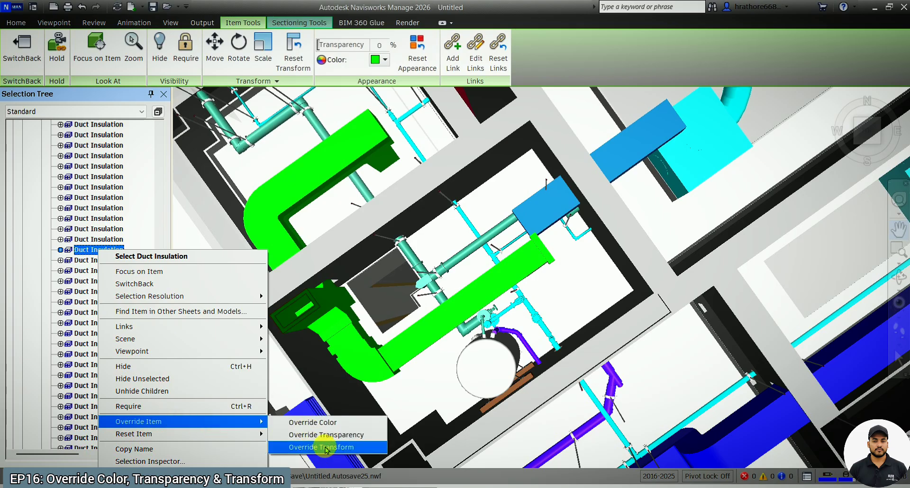
pyautogui.click(326, 447)
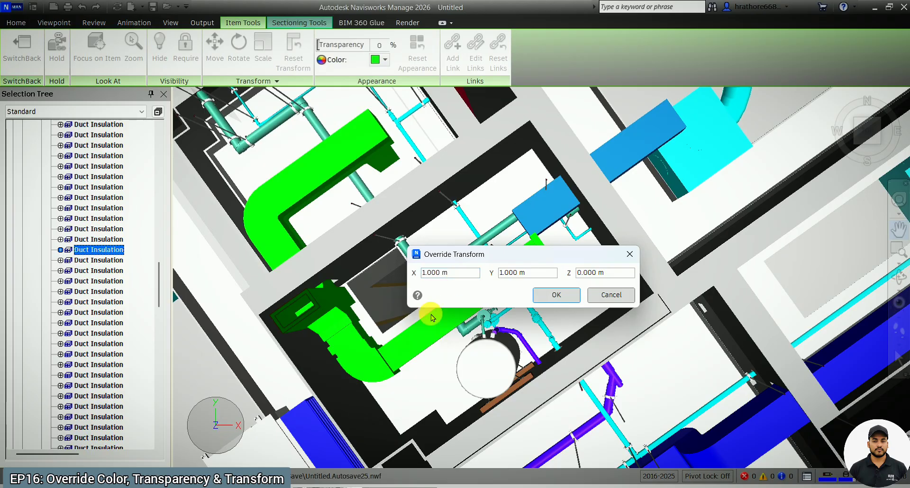
pyautogui.click(607, 296)
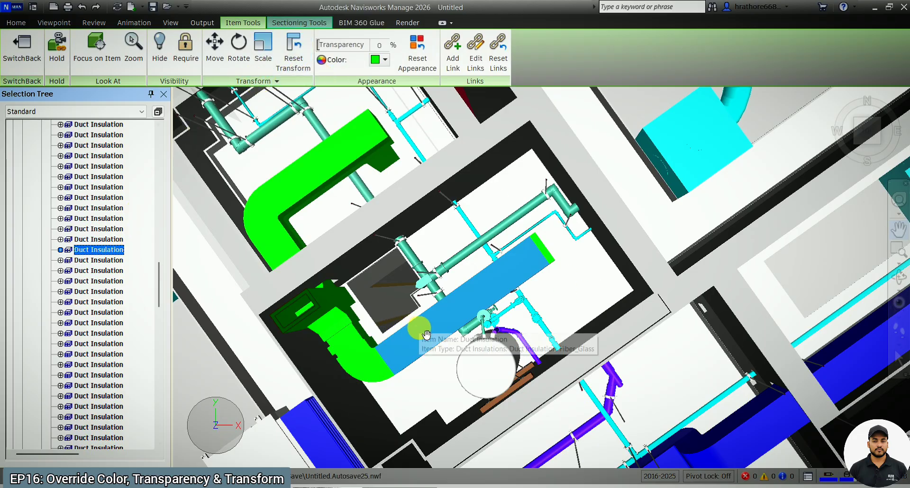
# Move the duct insulation freehand in the XY plane with the Move gizmo, off its duct towards the long teal pipe
pyautogui.click(231, 48)
pyautogui.click(251, 23)
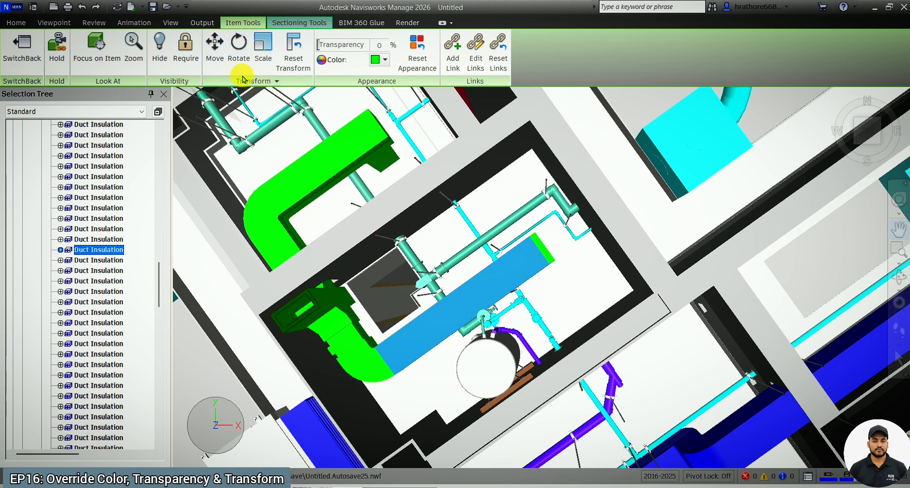
pyautogui.click(219, 60)
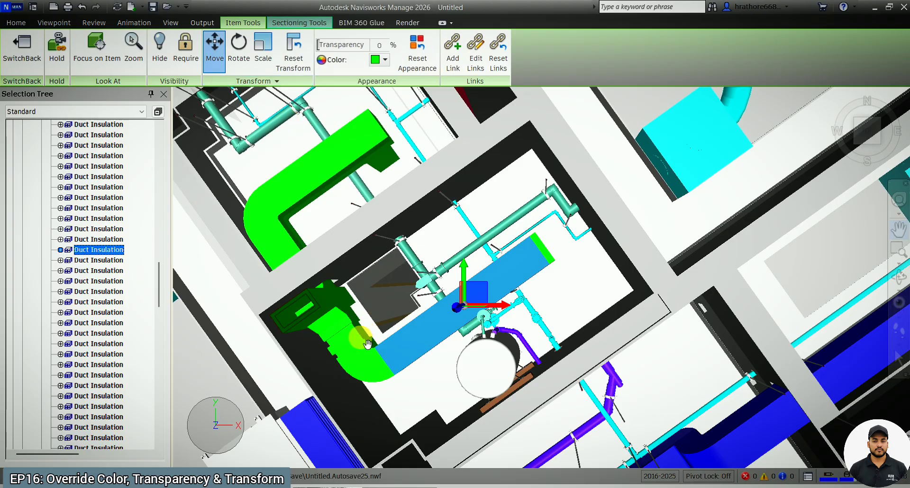
pyautogui.scroll(5, 374, 338)
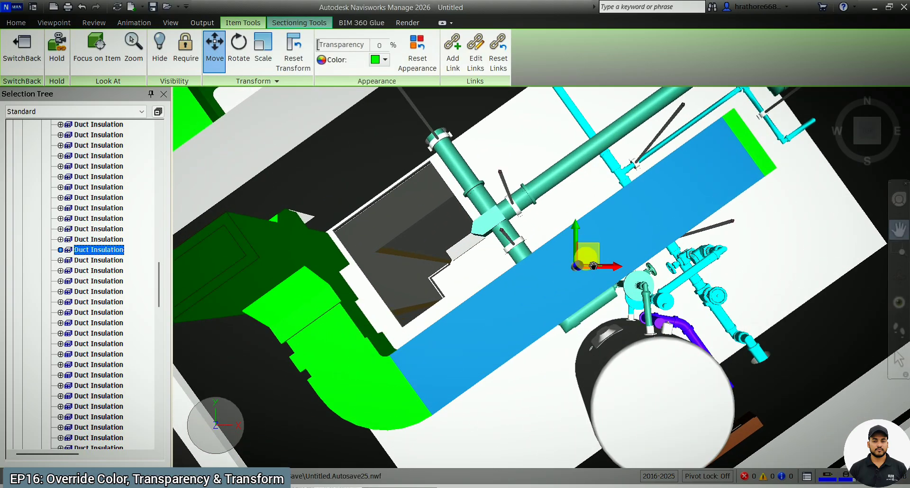
pyautogui.moveTo(596, 262); pyautogui.dragTo(591, 249)
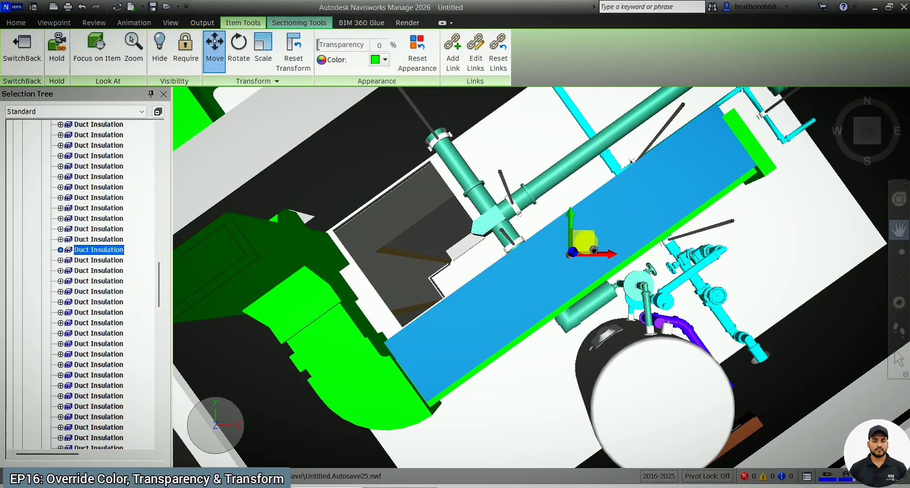
pyautogui.click(899, 279)
pyautogui.moveTo(600, 322); pyautogui.dragTo(567, 299)
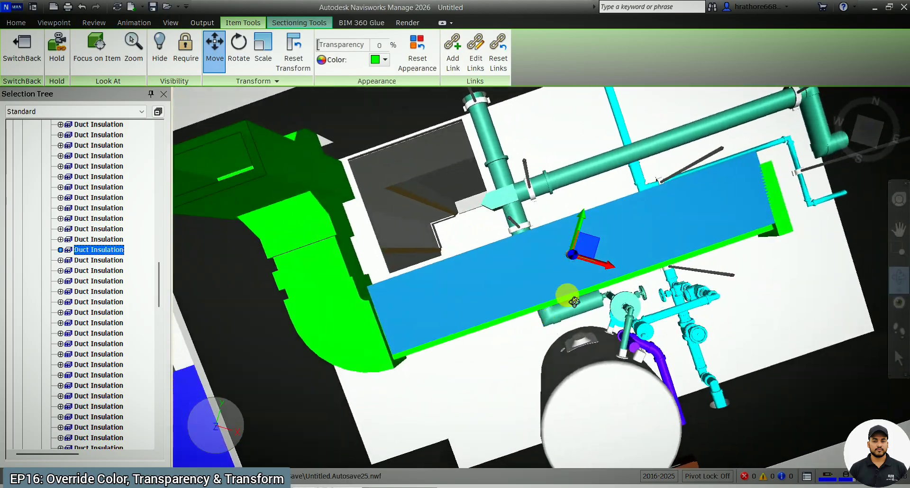
pyautogui.moveTo(597, 240)
pyautogui.mouseDown()
pyautogui.moveTo(593, 233)
pyautogui.moveTo(598, 238)
pyautogui.mouseUp()
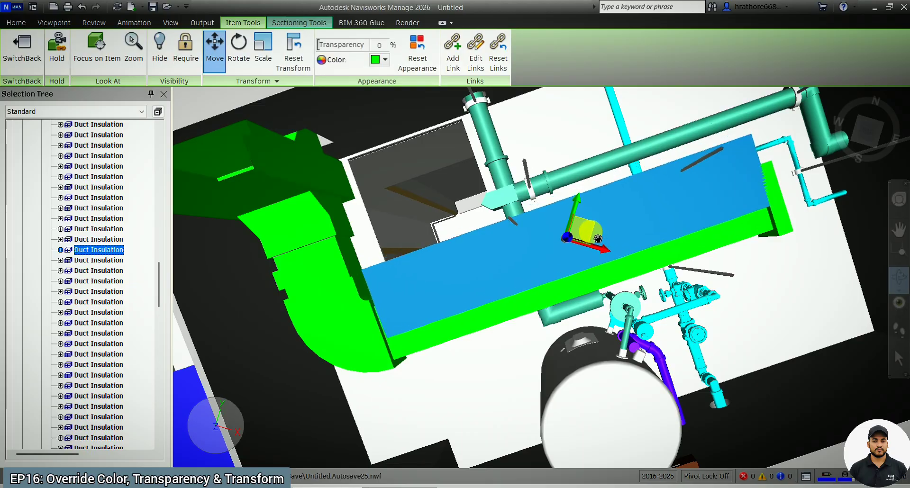
# Examine the displaced insulation from several tilted angles around the duct and the round white tank
pyautogui.moveTo(622, 329); pyautogui.dragTo(568, 316)
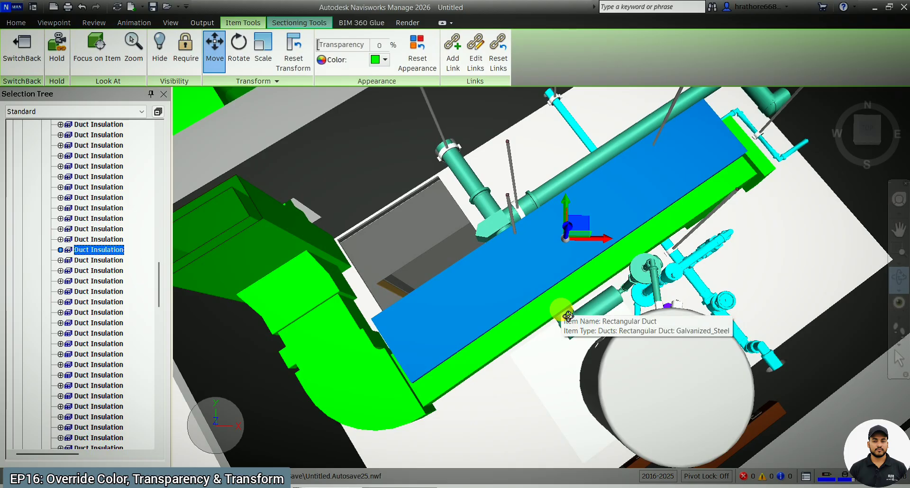
pyautogui.moveTo(545, 258); pyautogui.dragTo(606, 269)
pyautogui.keyDown('shift'); pyautogui.moveTo(600, 264); pyautogui.dragTo(605, 262, button='middle'); pyautogui.keyUp('shift')
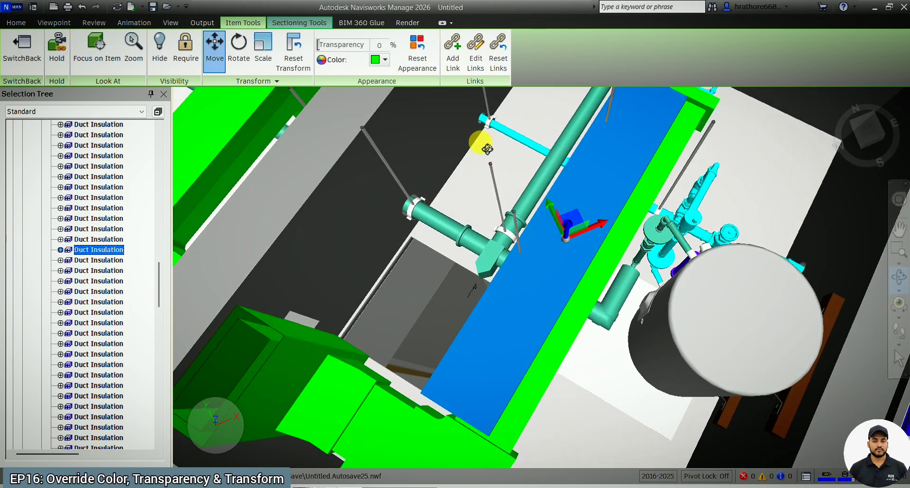
pyautogui.scroll(-2, 381, 398)
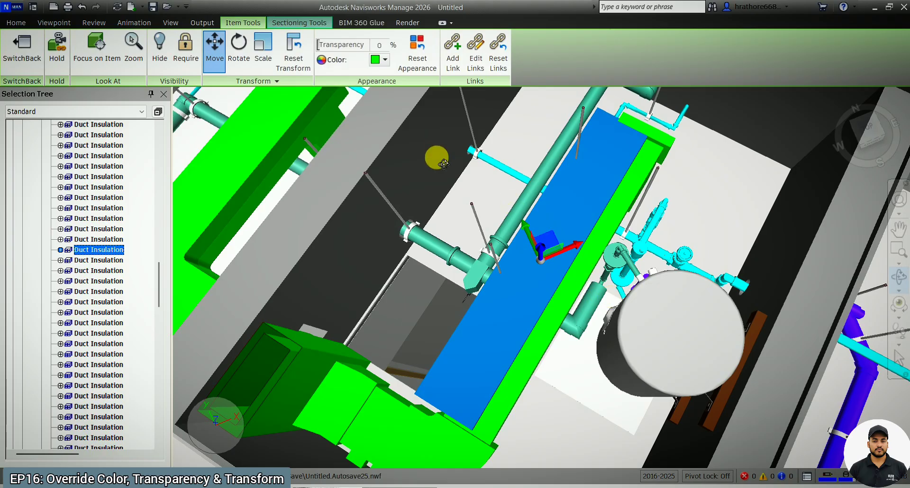
pyautogui.moveTo(254, 82)
pyautogui.mouseDown()
pyautogui.moveTo(273, 86)
pyautogui.moveTo(243, 79)
pyautogui.moveTo(259, 83)
pyautogui.mouseUp()
pyautogui.click(260, 82)
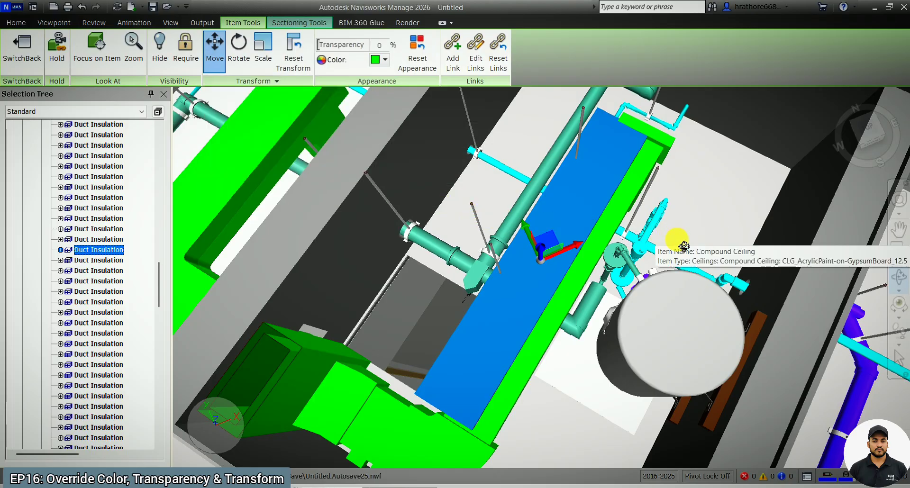
# Undo the freehand moves of the duct insulation and redo them
pyautogui.hotkey('ctrl', 'z')
pyautogui.hotkey('ctrl', 'z')
pyautogui.hotkey('ctrl', 'z')
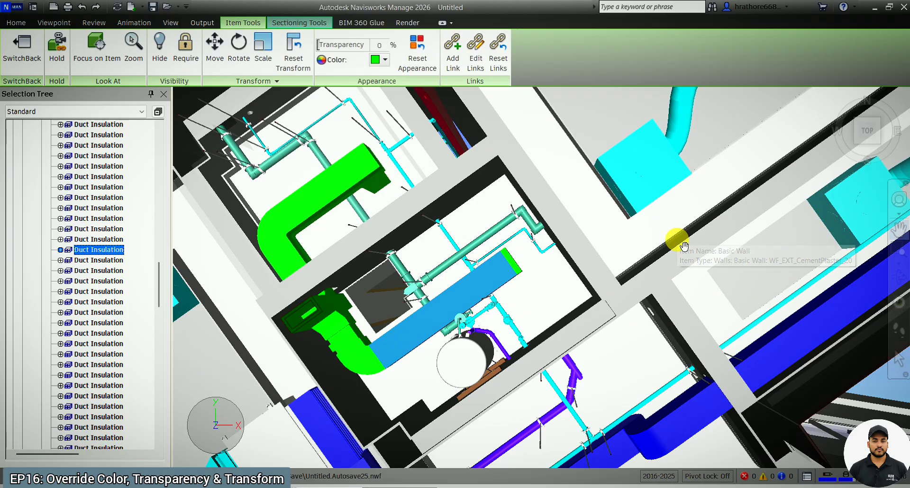
pyautogui.hotkey('ctrl', 'y')
pyautogui.hotkey('ctrl', 'y')
pyautogui.hotkey('ctrl', 'y')
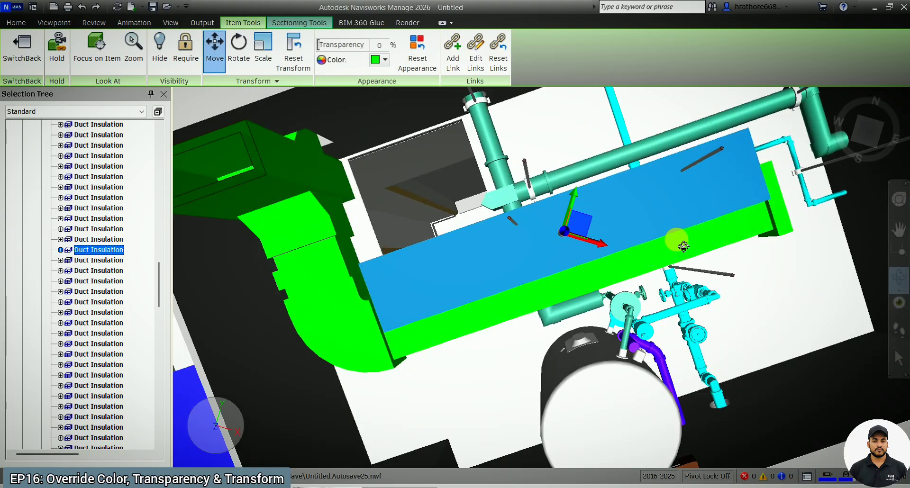
# Reset the displaced insulation's transform, undo that reset, and apply Reset Transform to the same item again
pyautogui.click(294, 59)
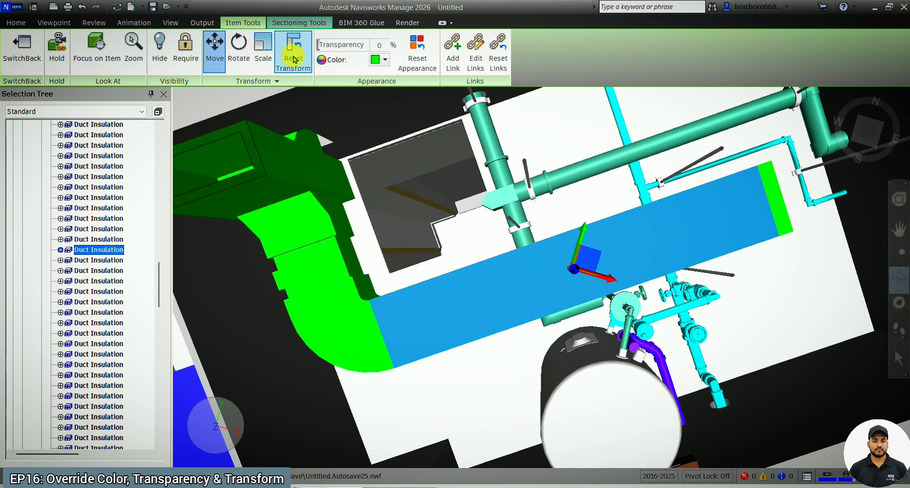
pyautogui.hotkey('ctrl', 'z')
pyautogui.rightClick(118, 254)
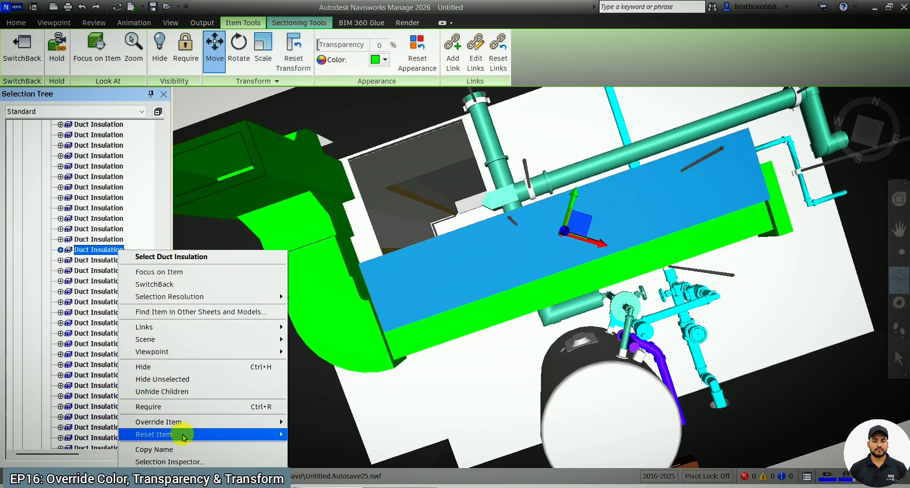
pyautogui.moveTo(198, 434)
pyautogui.click(312, 459)
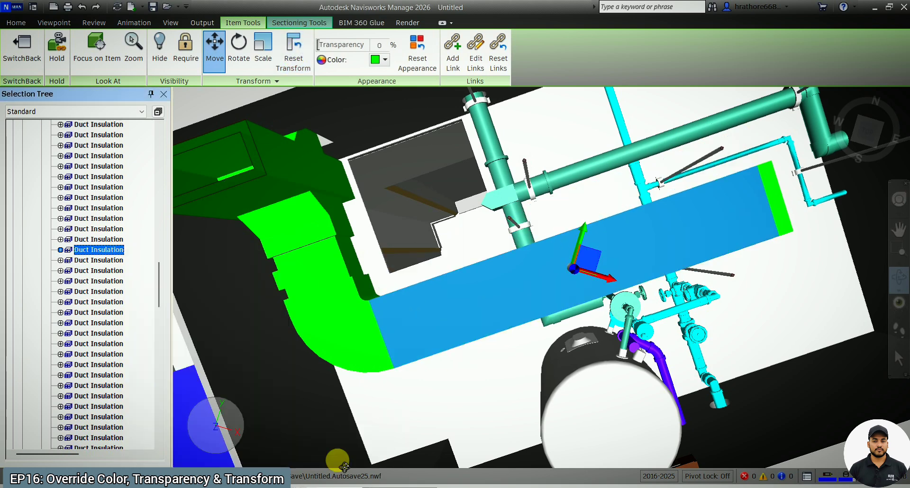
# Reset all transforms across the project and clear the selection
pyautogui.click(16, 22)
pyautogui.click(78, 57)
pyautogui.click(86, 96)
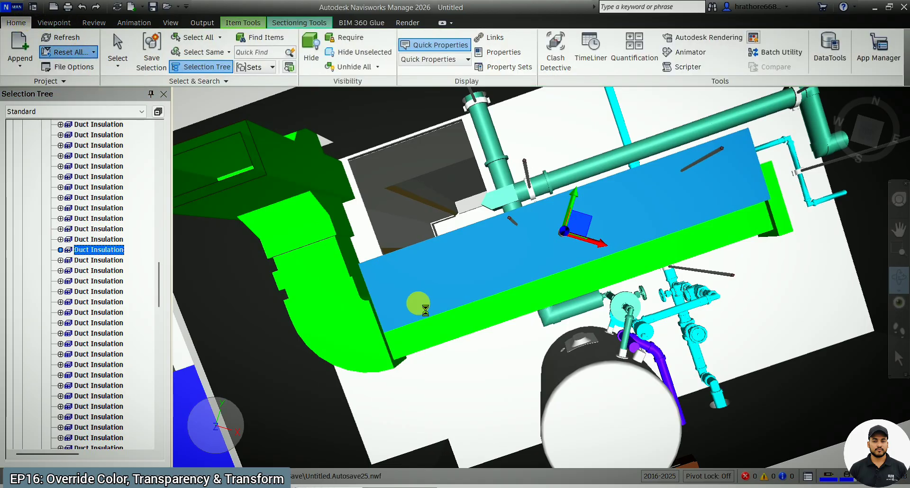
pyautogui.press('Escape')
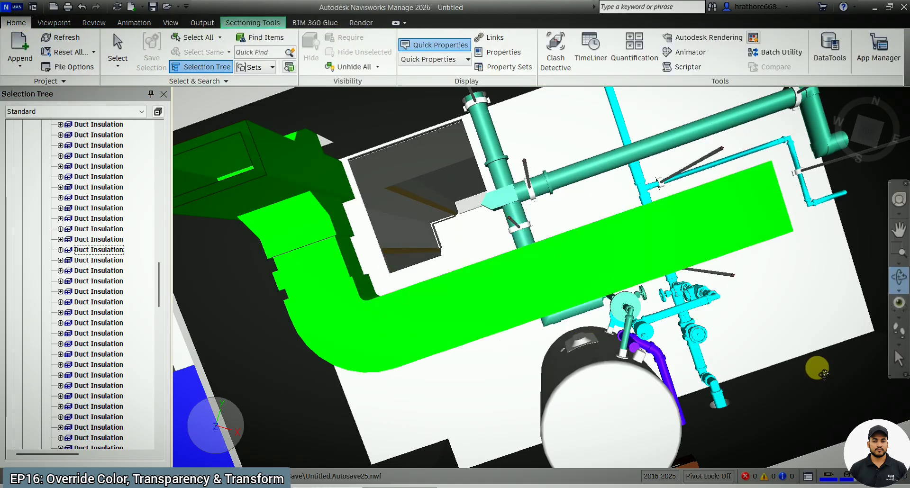
# Select the straight duct insulation run and toggle its item Move gizmo off and back on
pyautogui.click(899, 364)
pyautogui.click(526, 267)
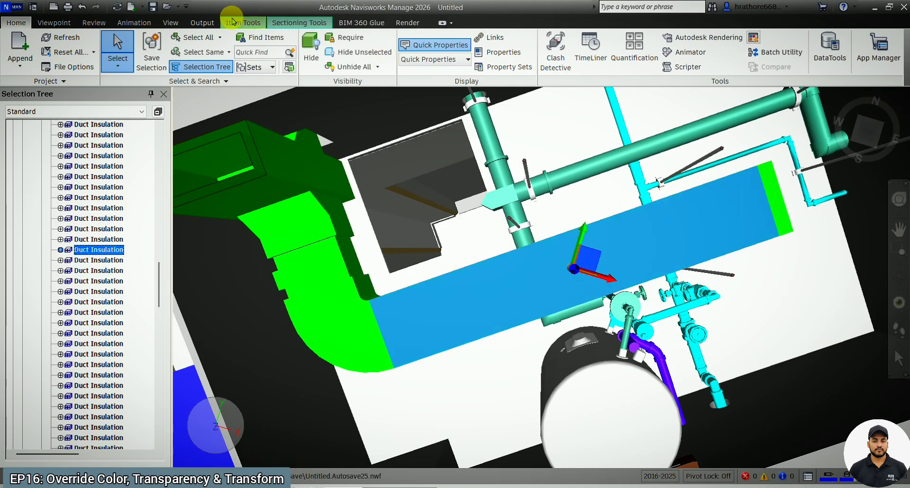
pyautogui.click(244, 22)
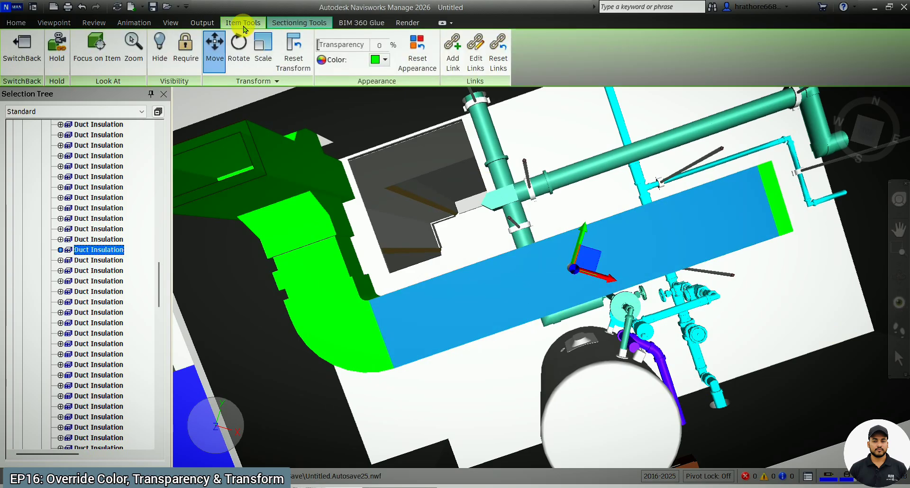
pyautogui.click(215, 52)
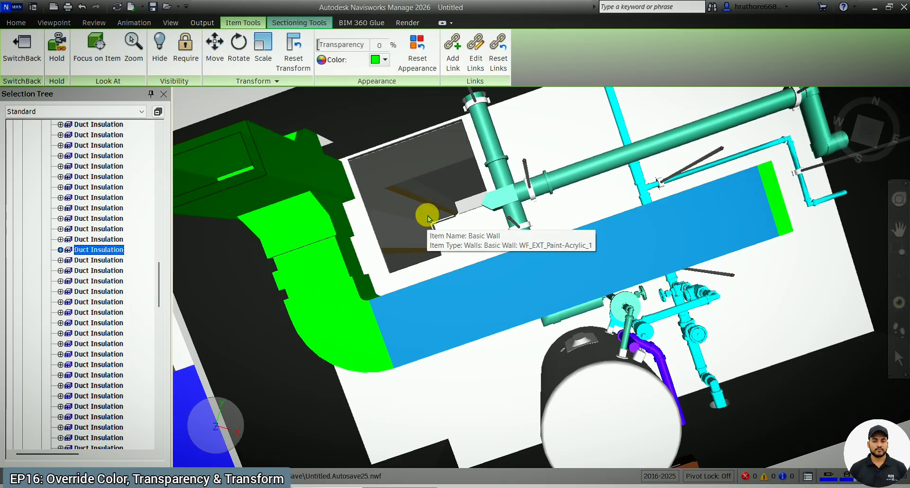
pyautogui.click(215, 47)
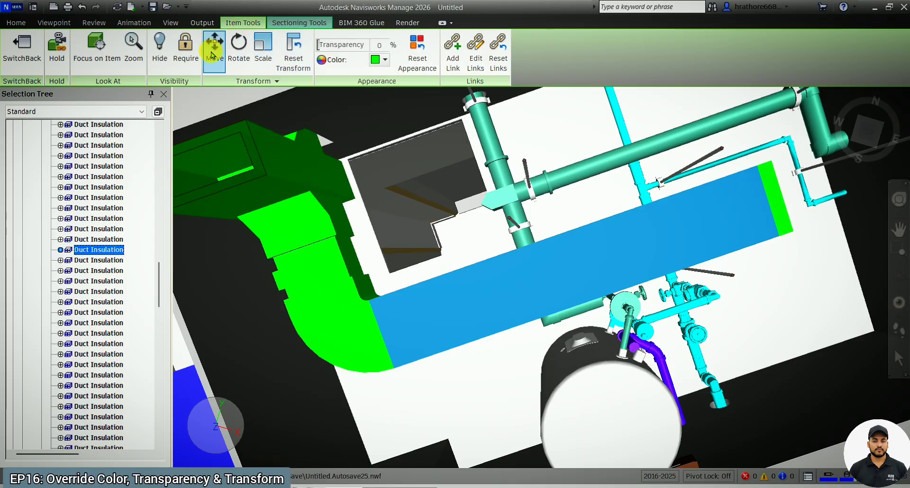
# Switch the Move gizmo from the duct insulation to section Plane 1
pyautogui.click(293, 23)
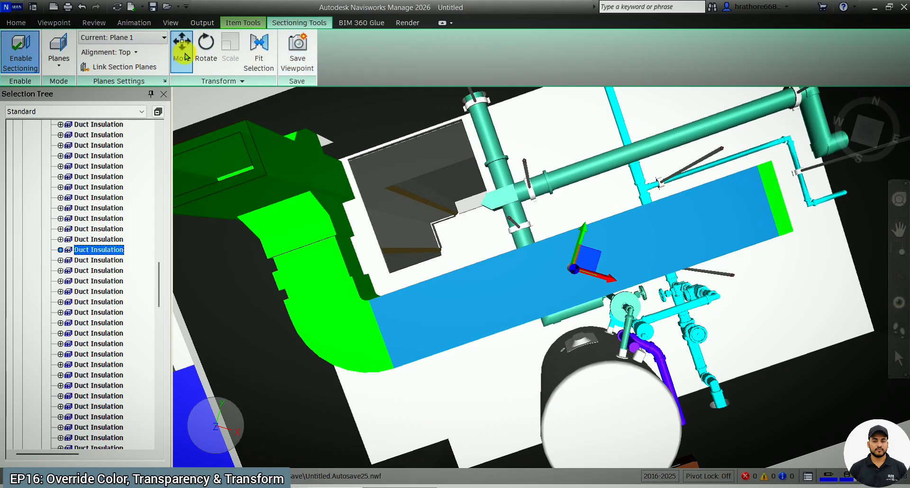
pyautogui.click(182, 50)
pyautogui.moveTo(564, 274); pyautogui.dragTo(646, 220)
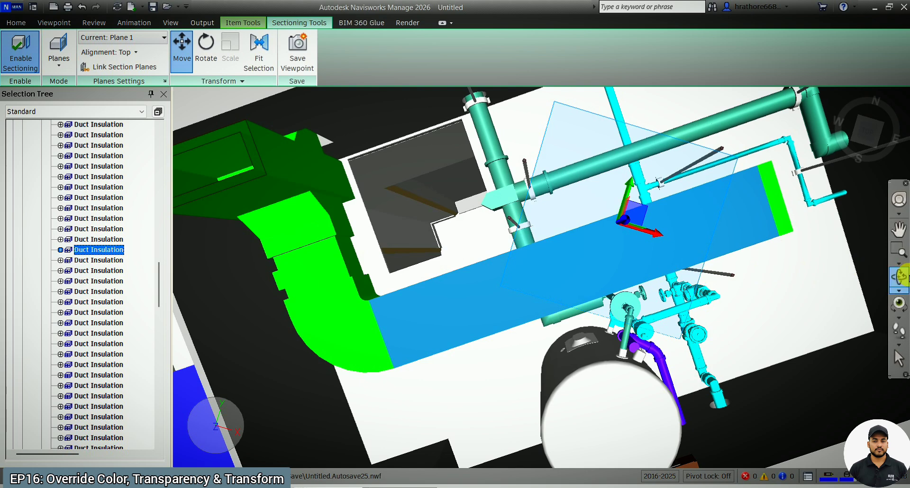
# Return the Move gizmo to the duct insulation, switch to the section plane's gizmo once more, and return to the item's gizmo
pyautogui.click(243, 22)
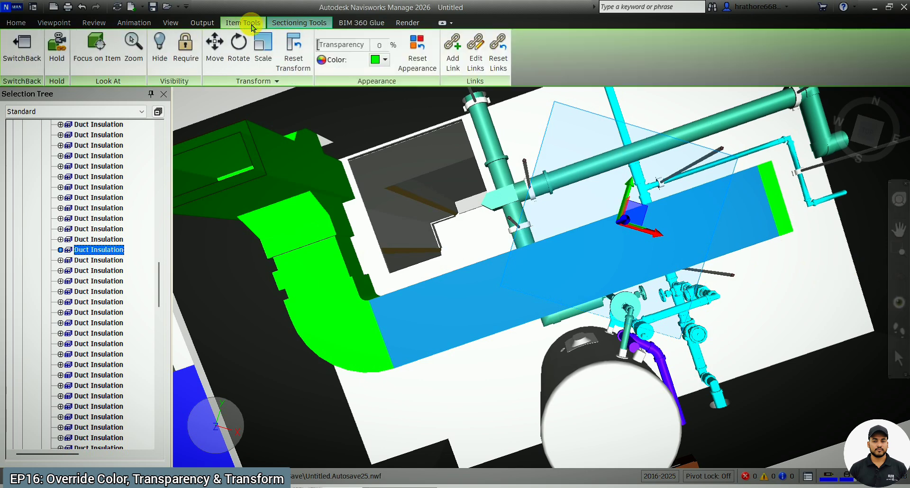
pyautogui.click(214, 56)
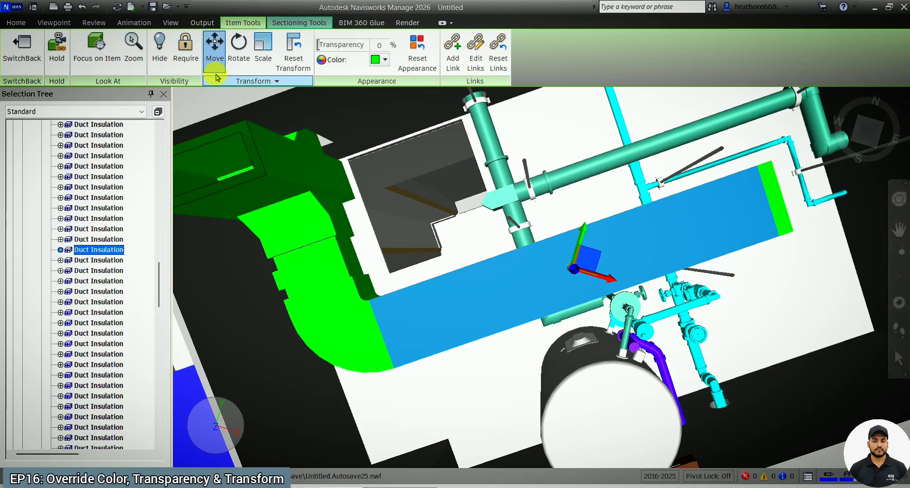
pyautogui.click(291, 22)
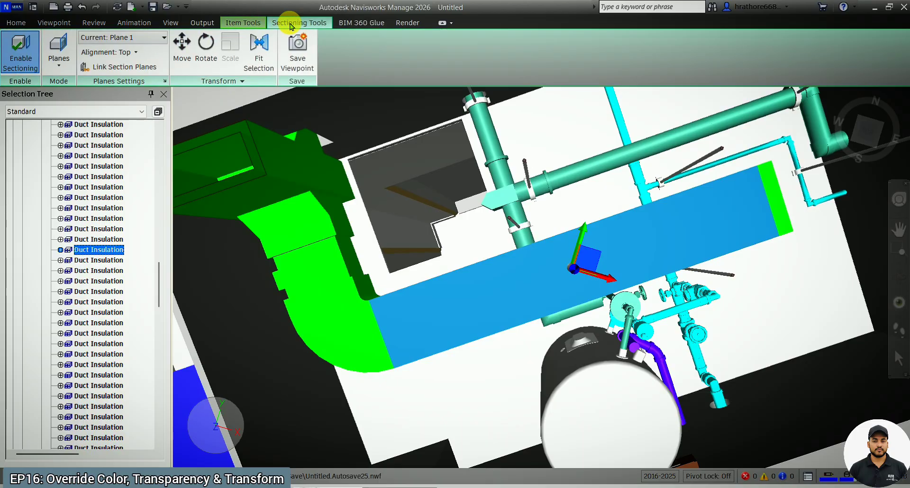
pyautogui.click(188, 56)
pyautogui.click(251, 24)
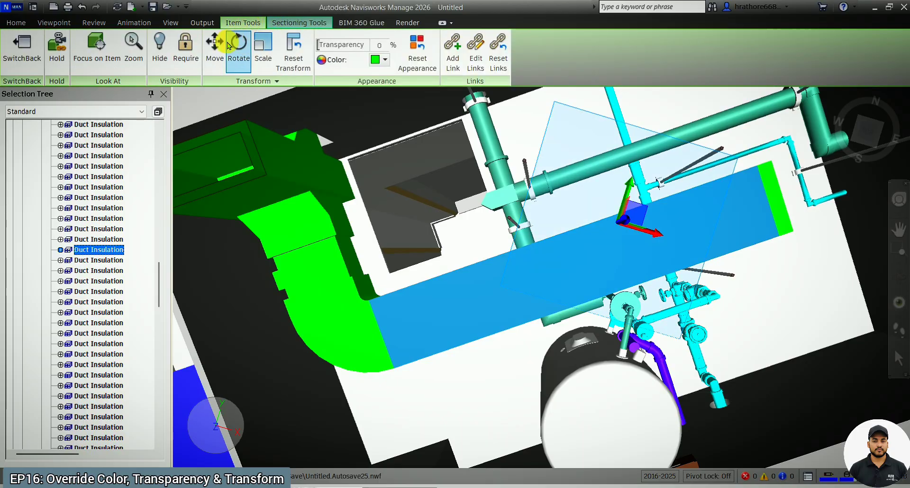
pyautogui.click(214, 56)
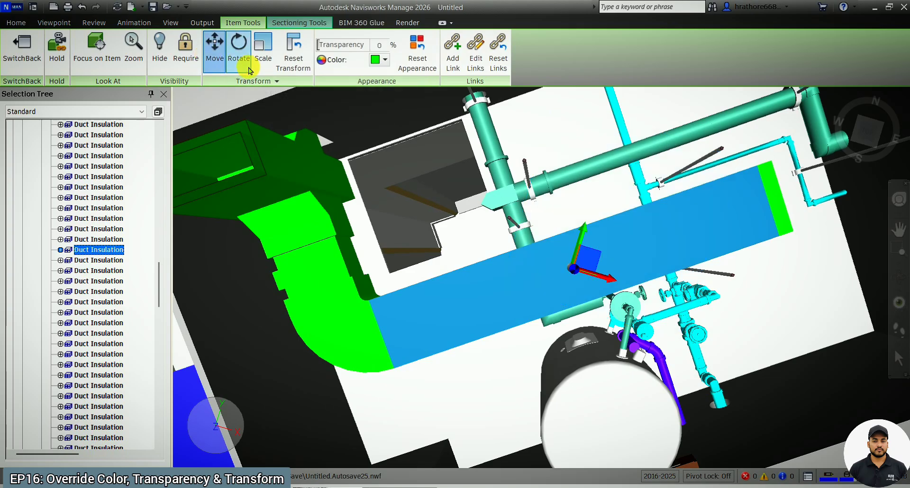
# Rotate the duct insulation counterclockwise in plan with the item Rotate gizmo and undo the rotation
pyautogui.click(238, 52)
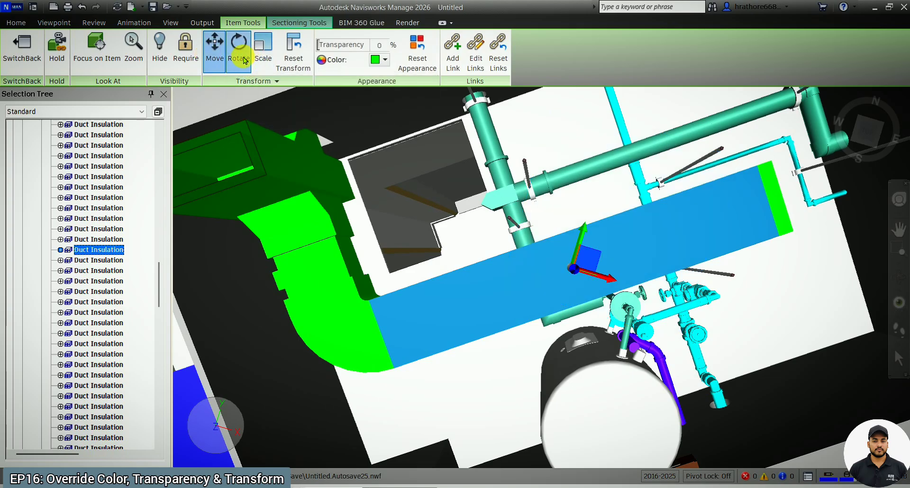
pyautogui.moveTo(597, 263); pyautogui.dragTo(605, 214)
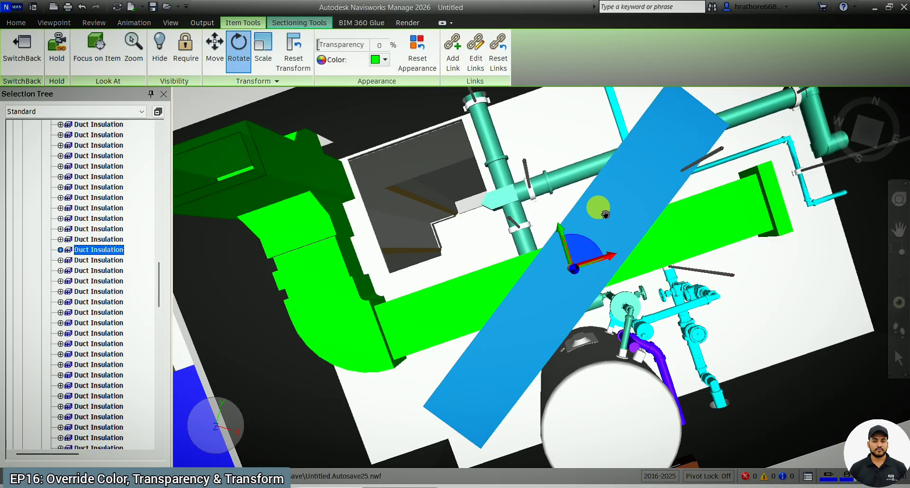
pyautogui.hotkey('ctrl', 'z')
# Select the round white EWH_VP10 water heater below the duct and show it with its surroundings from the Top view
pyautogui.scroll(-3, 392, 287)
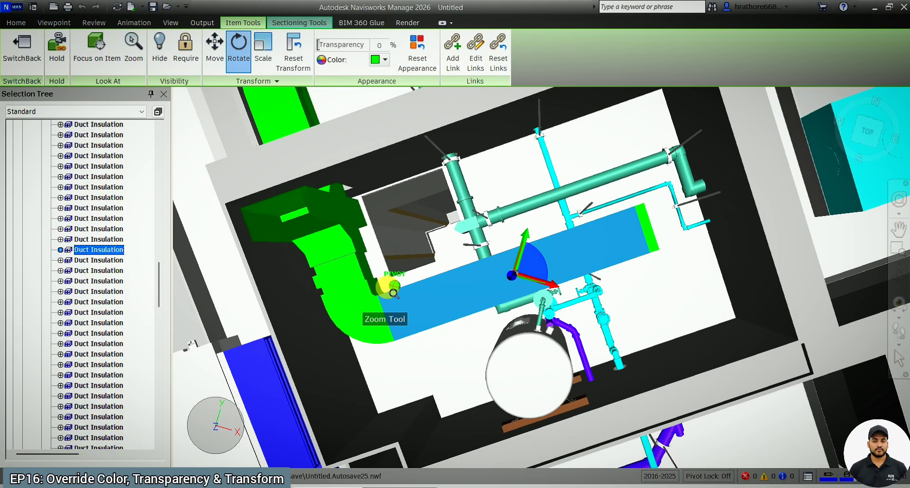
pyautogui.scroll(1, 586, 263)
pyautogui.scroll(-2, 586, 264)
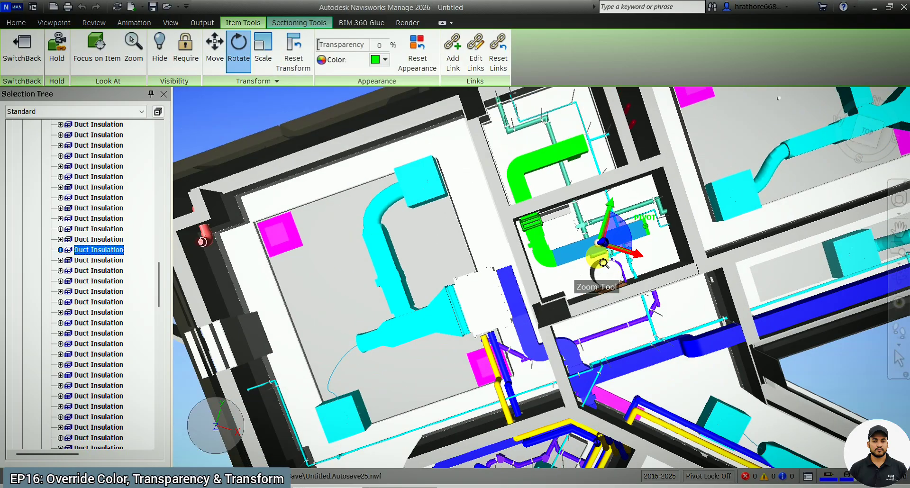
pyautogui.scroll(2, 715, 230)
pyautogui.click(479, 310)
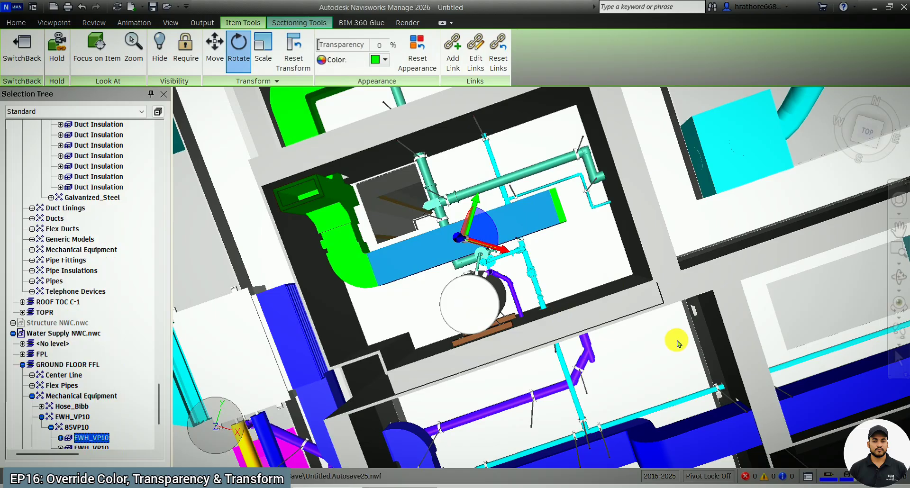
pyautogui.scroll(2, 531, 279)
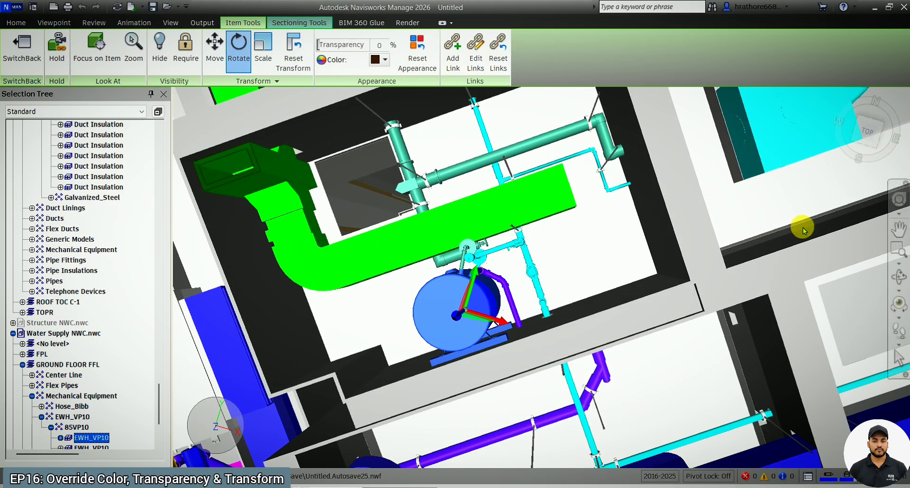
pyautogui.click(900, 277)
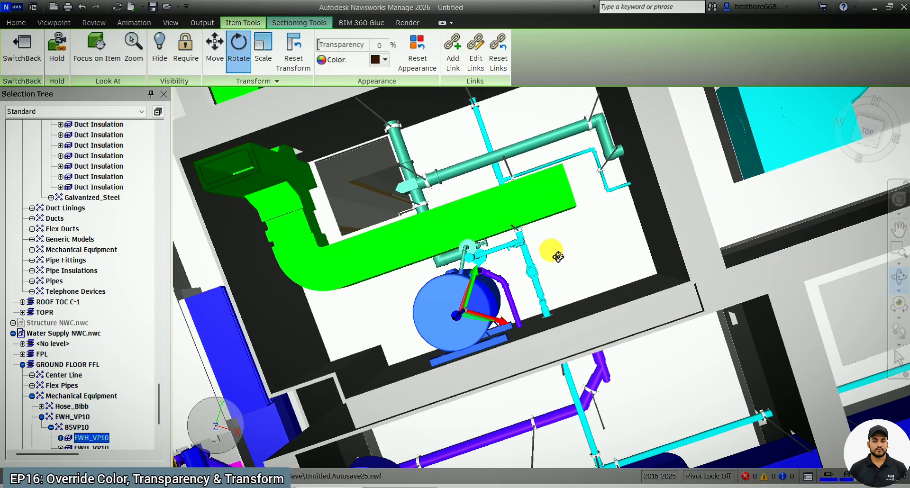
pyautogui.moveTo(548, 248); pyautogui.dragTo(521, 246)
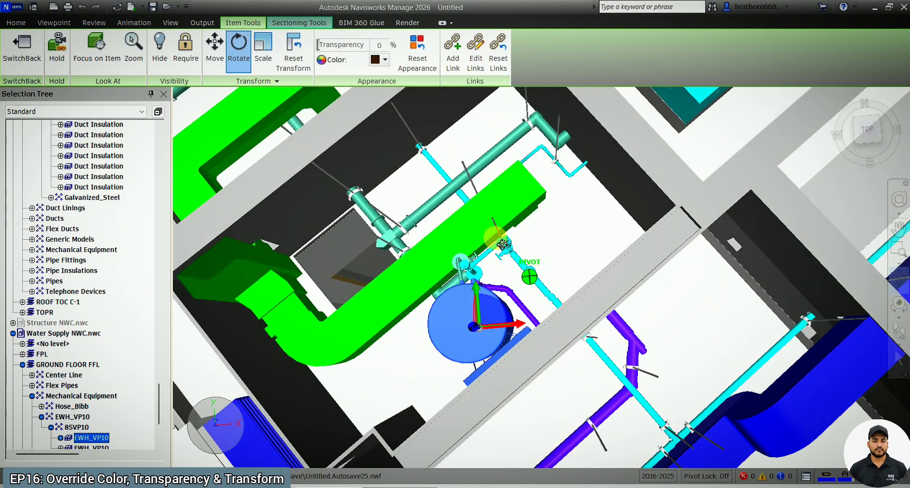
pyautogui.click(868, 133)
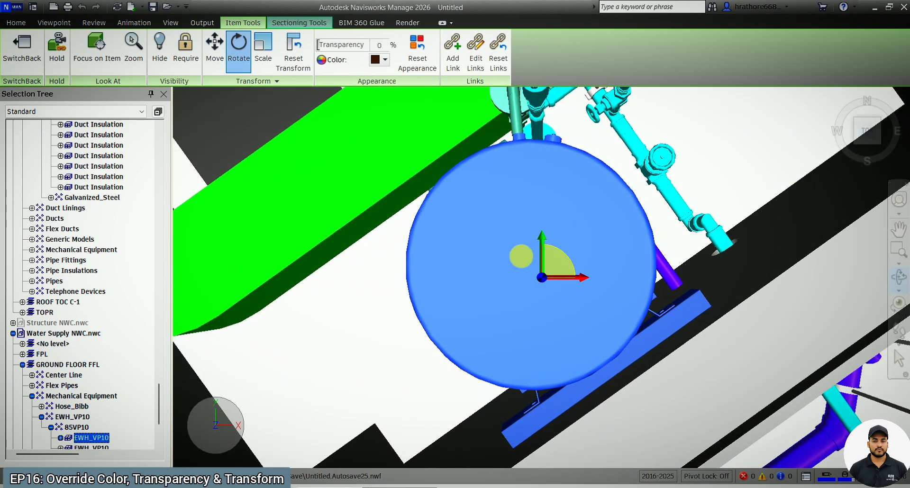
pyautogui.scroll(-5, 482, 276)
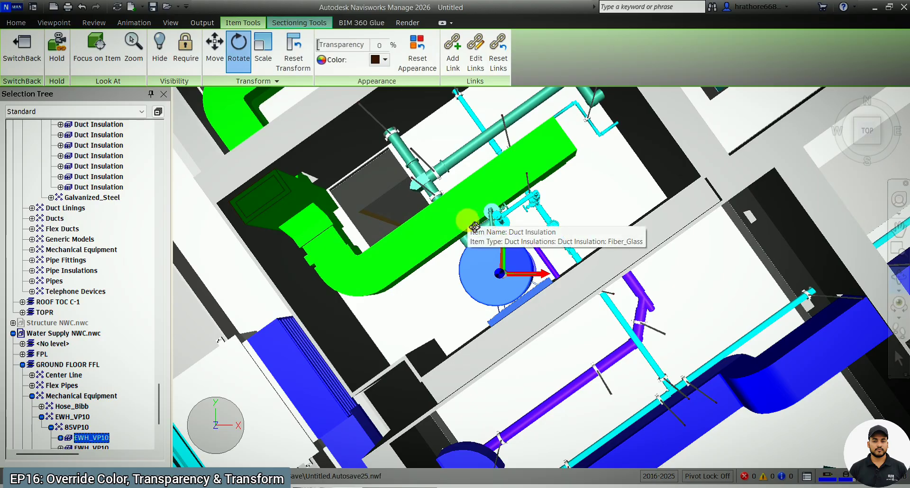
# Enlarge the water heater along X and Y with the Scale gizmo and reset its transform
pyautogui.click(264, 52)
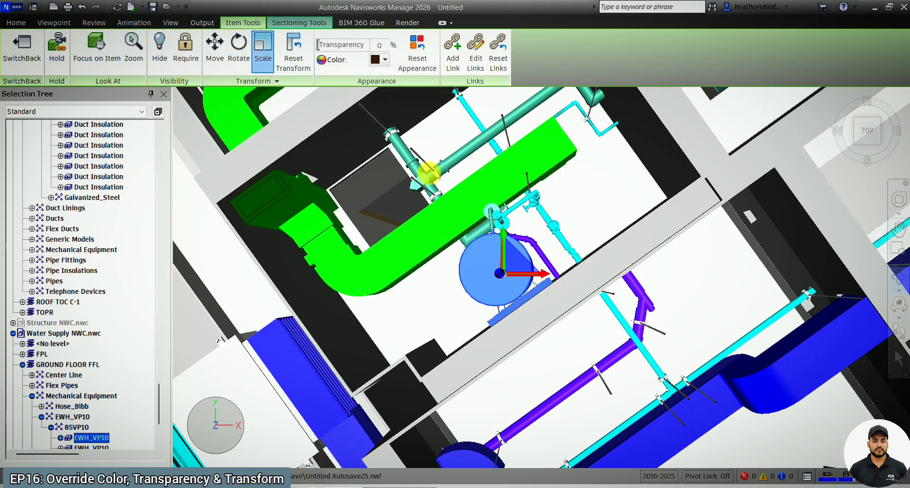
pyautogui.scroll(2, 503, 258)
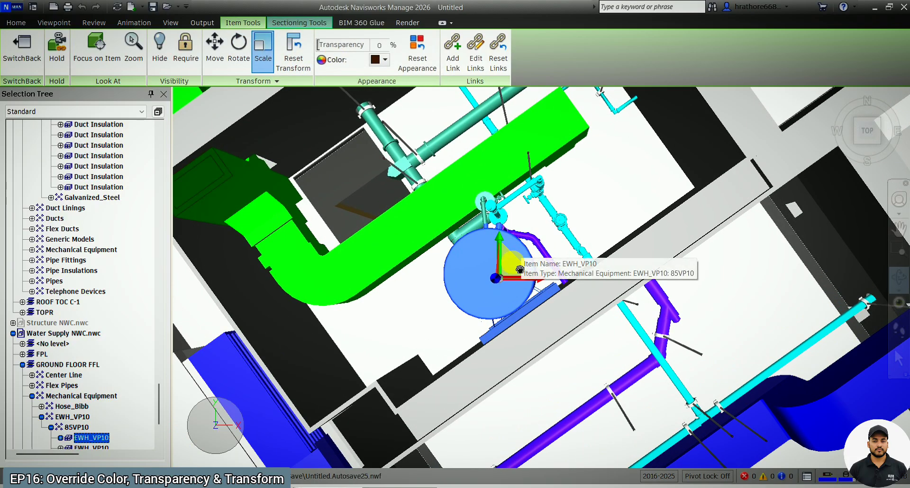
pyautogui.moveTo(517, 270); pyautogui.dragTo(536, 265)
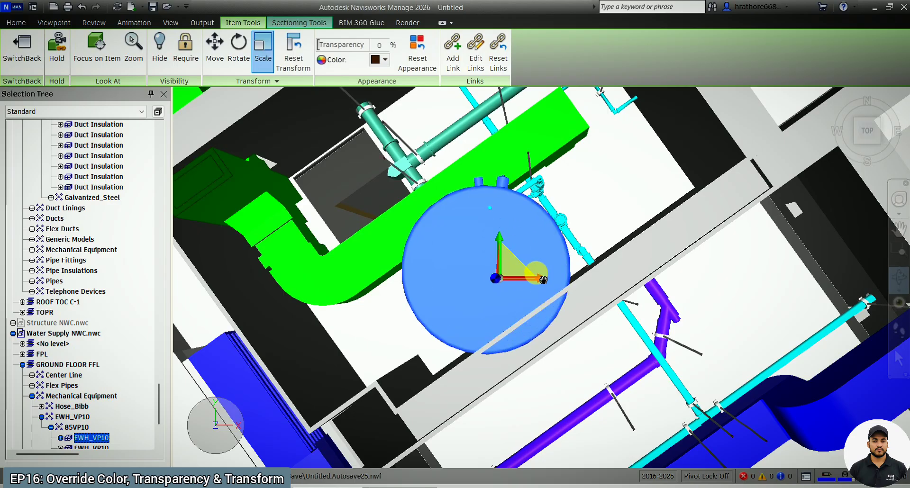
pyautogui.click(301, 63)
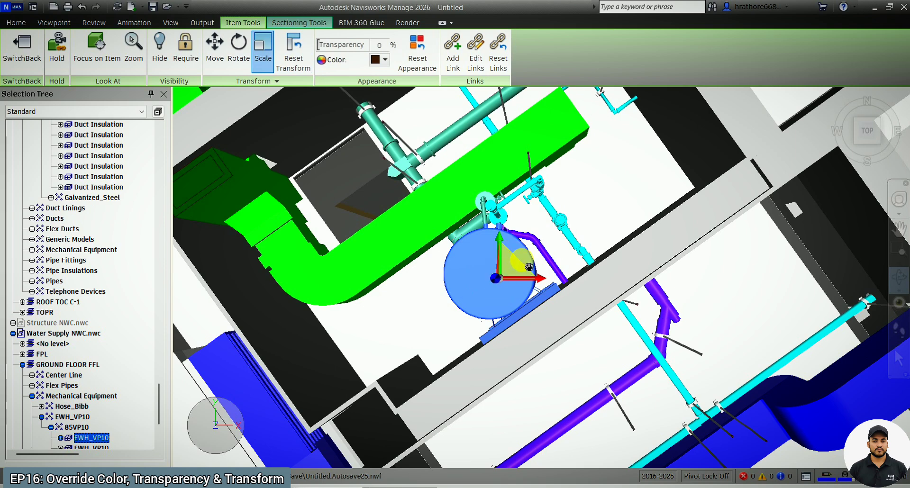
# Override the water heater's color with red and clear the selection
pyautogui.scroll(-3, 108, 345)
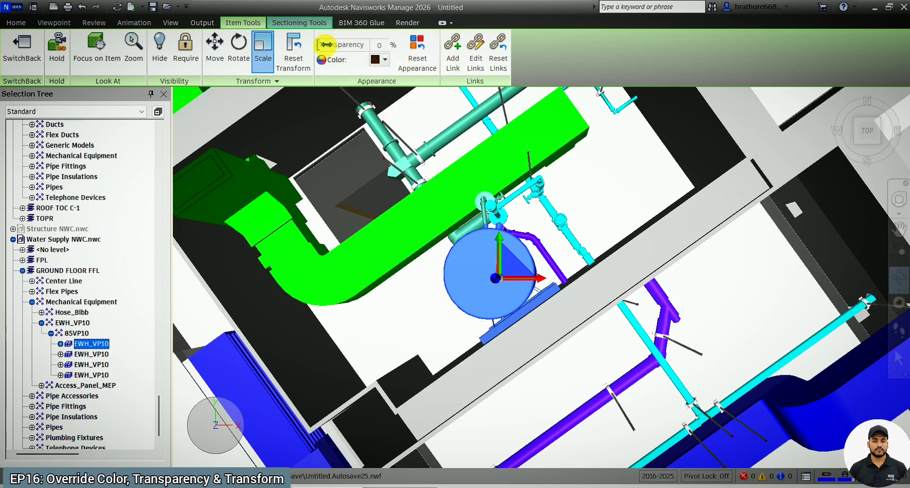
pyautogui.moveTo(326, 45)
pyautogui.mouseDown()
pyautogui.moveTo(380, 50)
pyautogui.moveTo(307, 45)
pyautogui.mouseUp()
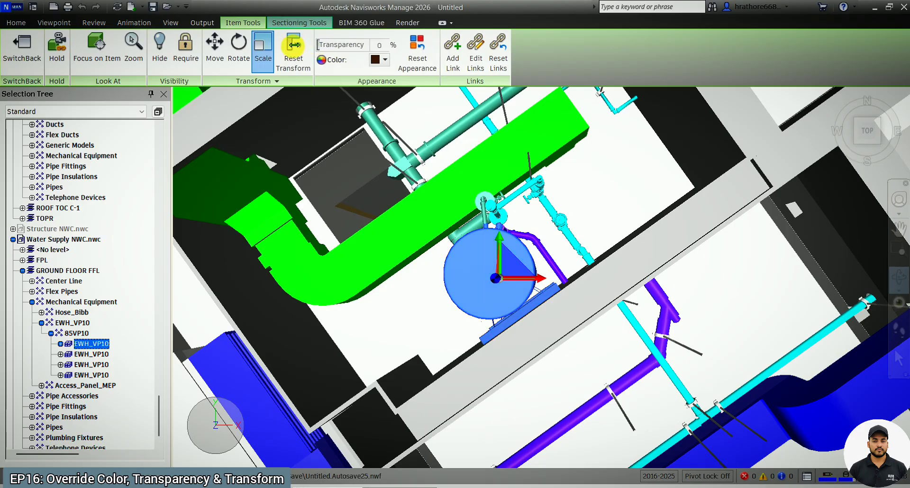
pyautogui.click(385, 61)
pyautogui.click(376, 97)
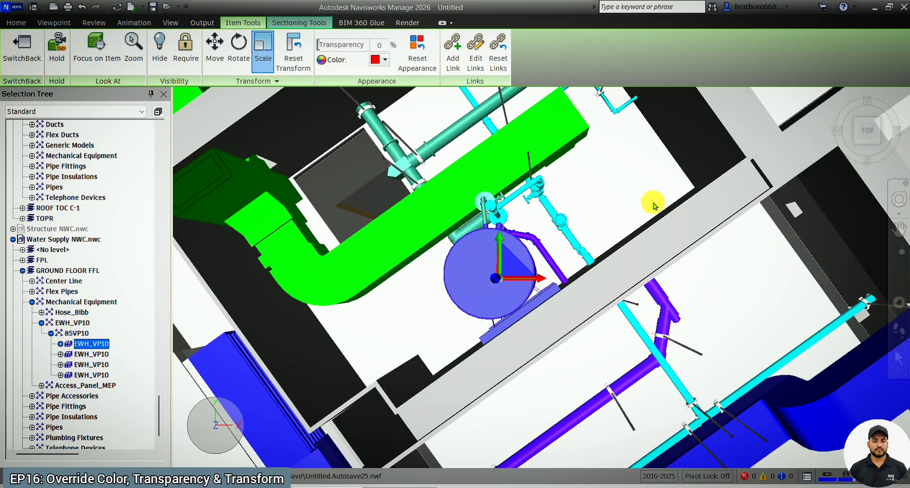
pyautogui.press('Escape')
# Reselect the red water heater, reset its appearance, and clear the selection
pyautogui.click(493, 260)
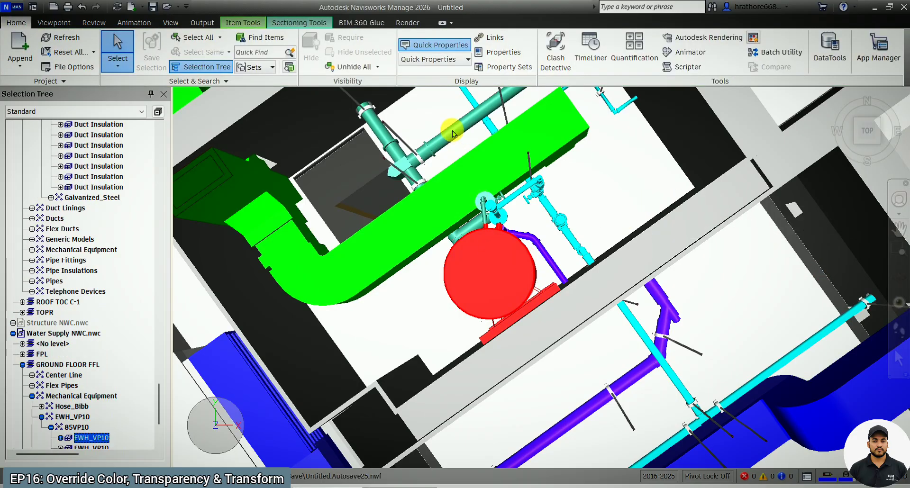
pyautogui.click(250, 23)
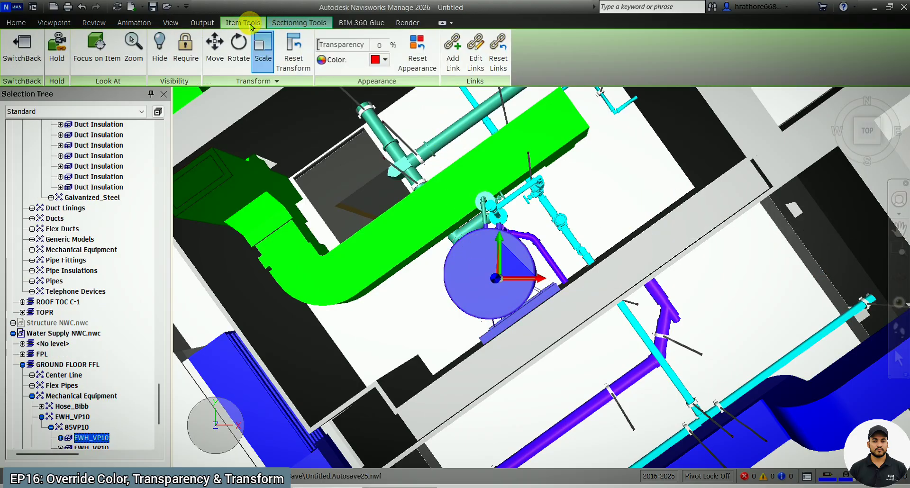
pyautogui.click(421, 59)
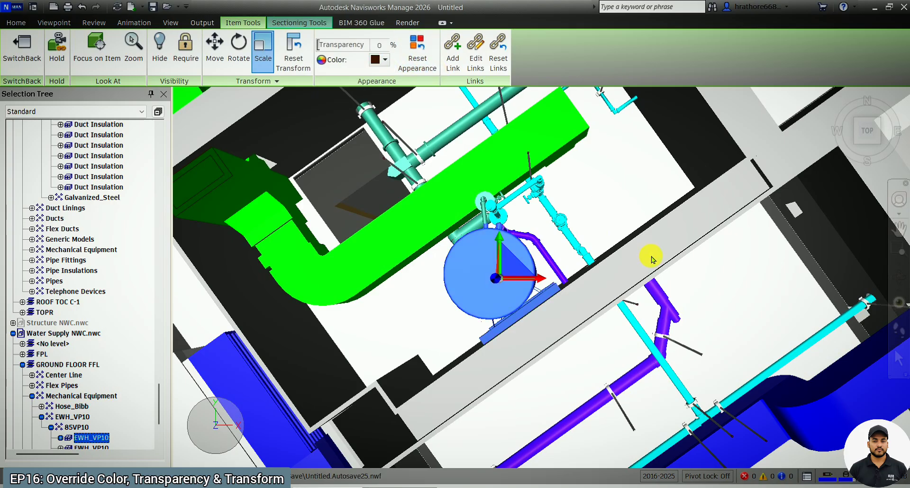
pyautogui.press('Escape')
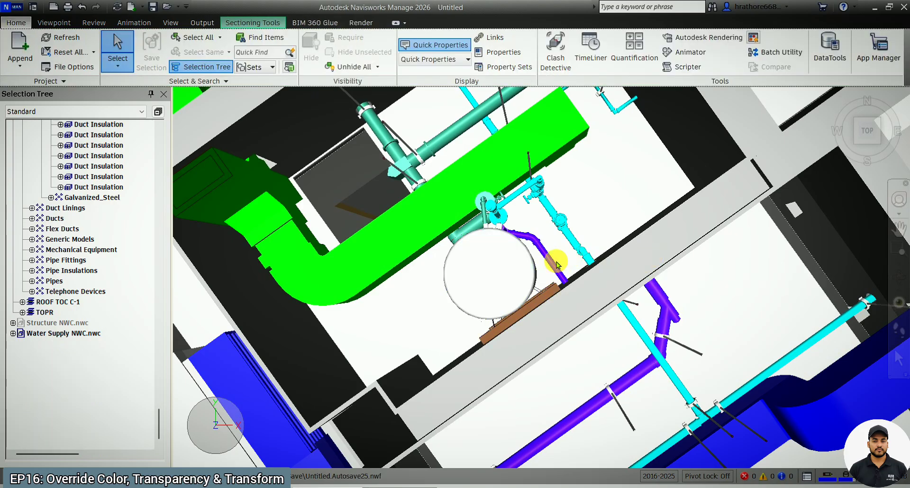
pyautogui.scroll(-1, 459, 248)
pyautogui.scroll(-5, 458, 248)
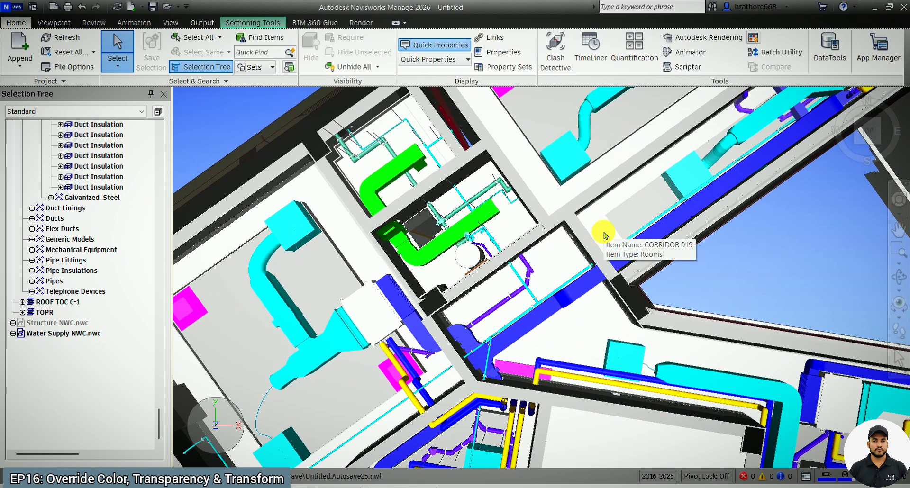
pyautogui.scroll(5, 541, 250)
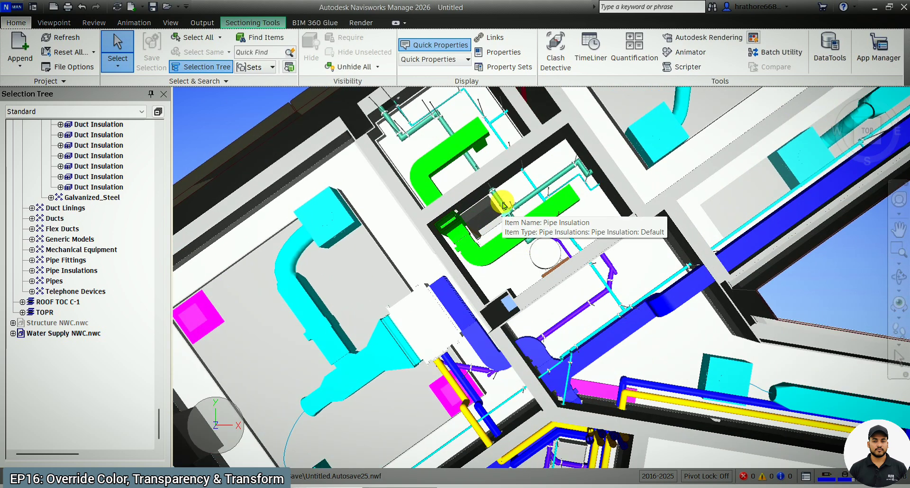
pyautogui.scroll(-5, 319, 126)
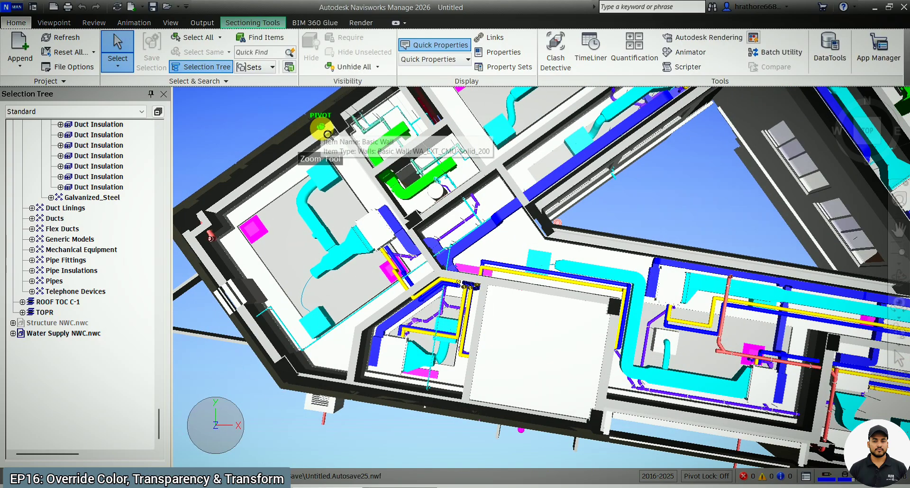
pyautogui.click(899, 278)
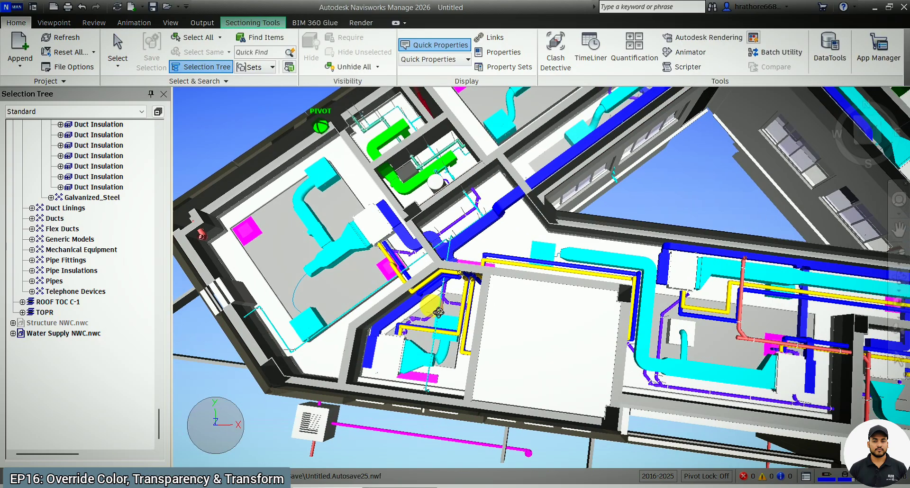